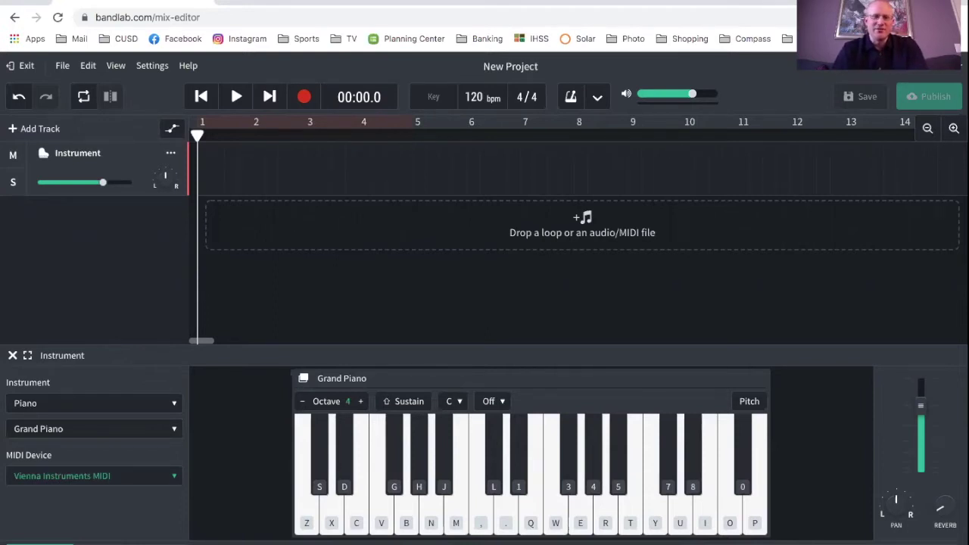
Sound a C major chord (C, E, G) on the Grand Piano keyboard.
key("z")
key("c")
key("b")
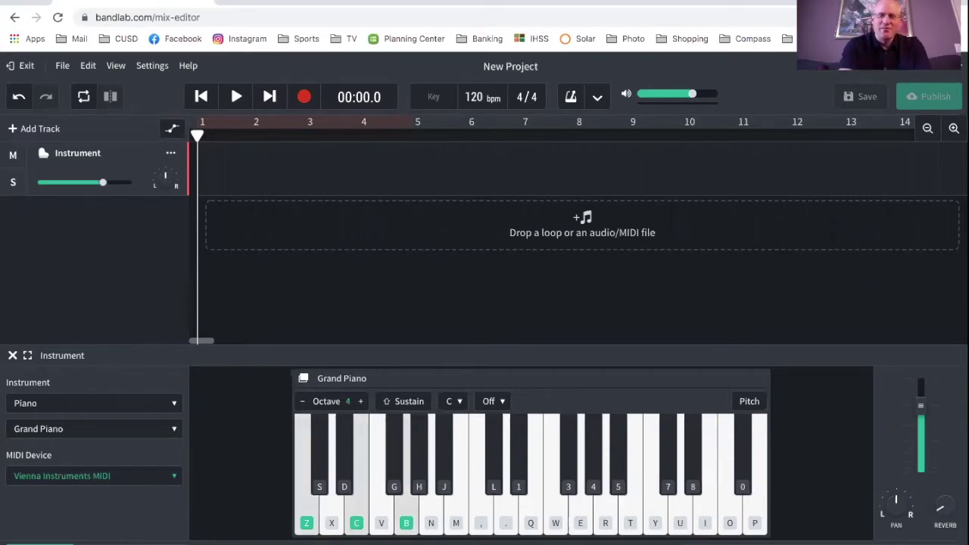
Set the project tempo to 66 bpm.
left_click(475, 96)
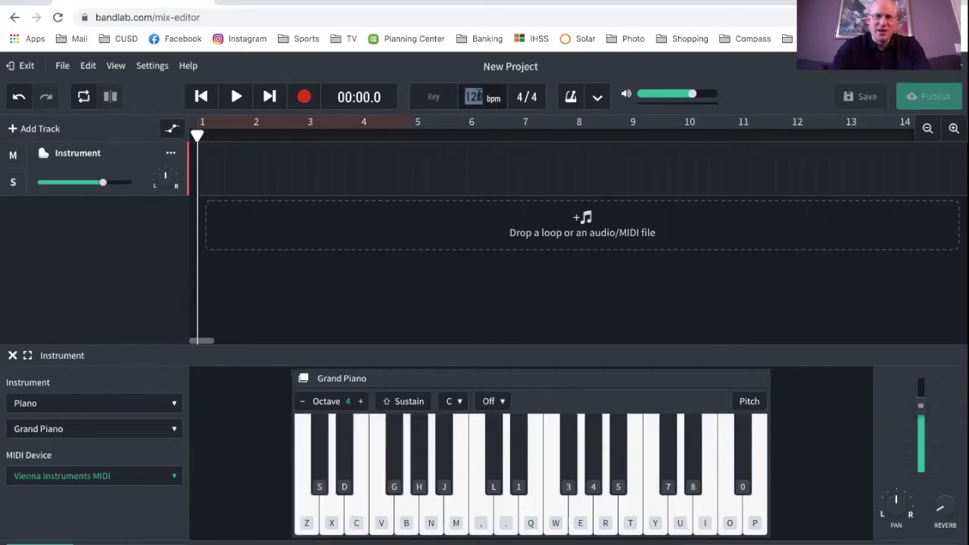
type("66")
key("Return")
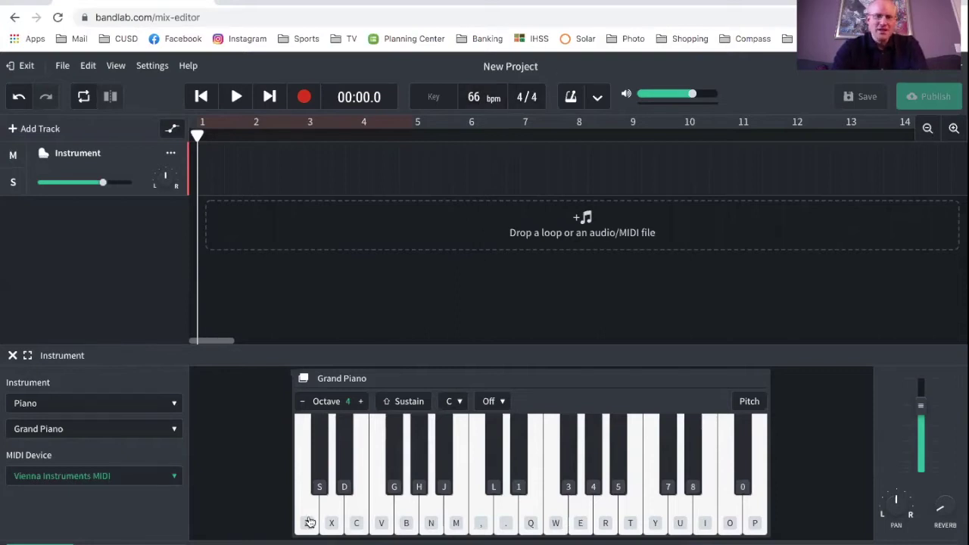
Play the notes C, E and G of the C major chord twice on the on-screen piano.
key("z")
key("c")
key("b")
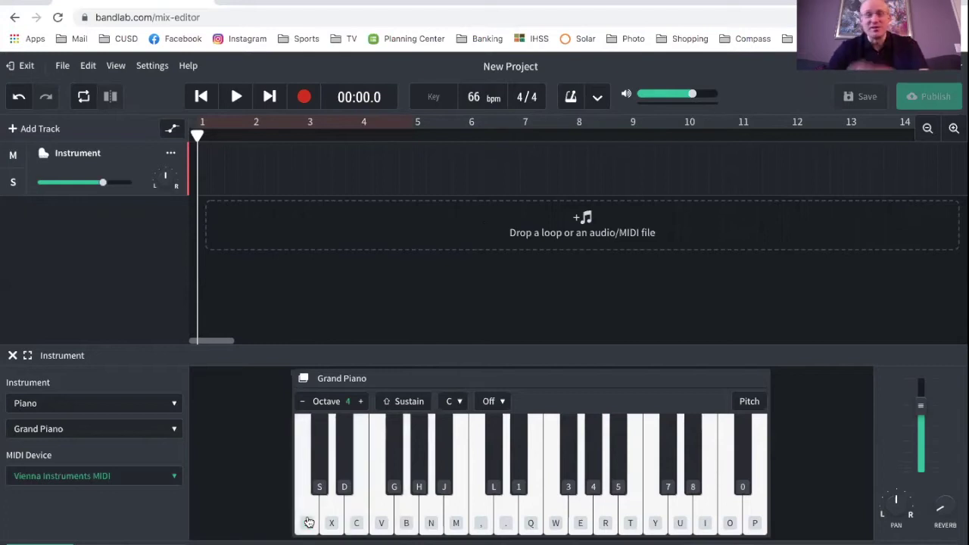
left_click(296, 467)
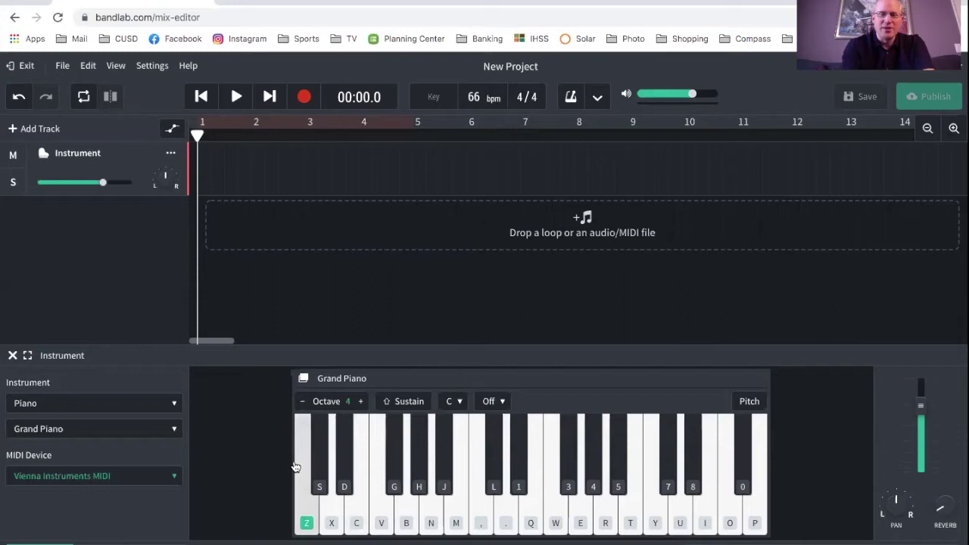
key("c")
key("b")
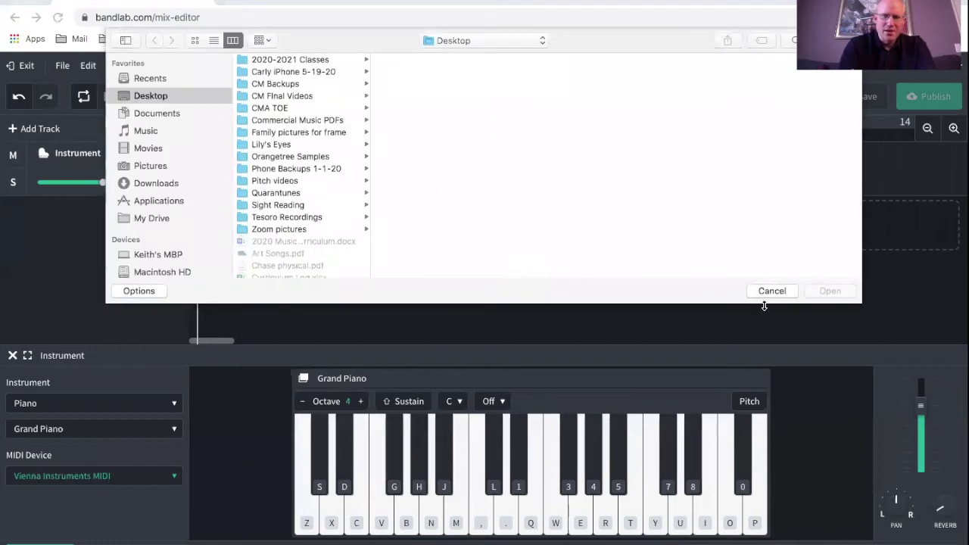
Dismiss the file chooser and leave loop playback switched off.
left_click(765, 292)
key("l")
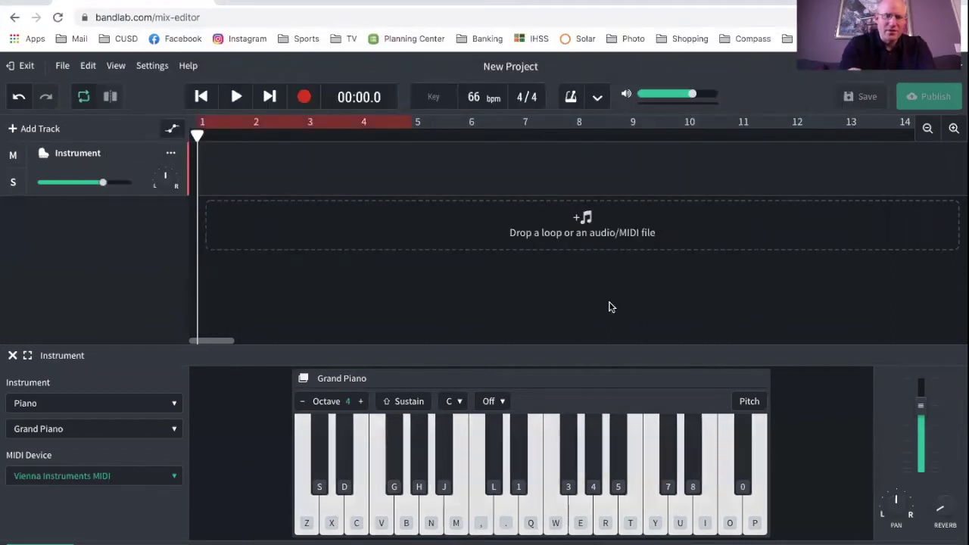
left_click(301, 492)
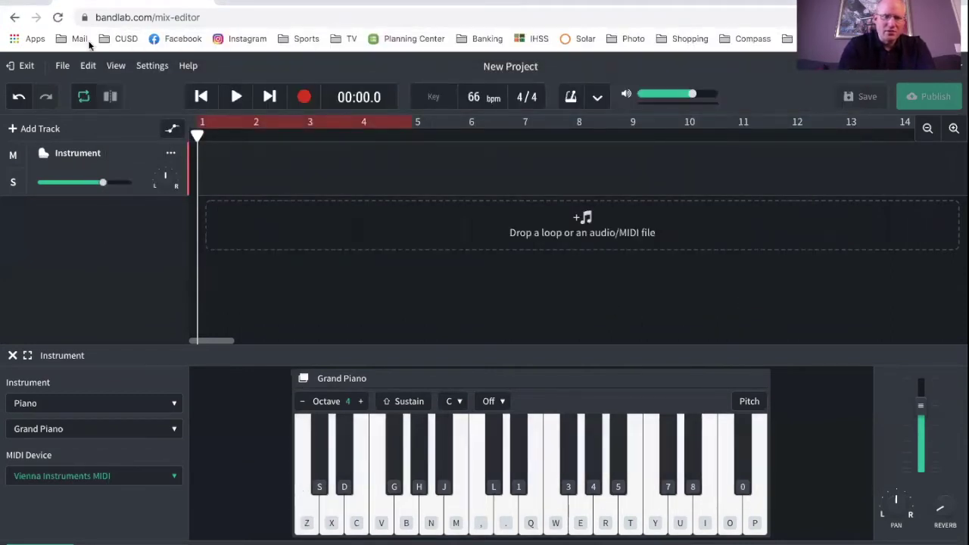
left_click(83, 96)
Play a C major chord followed by a G major chord (G, B, D) on the piano without recording.
key("z")
key("c")
key("b")
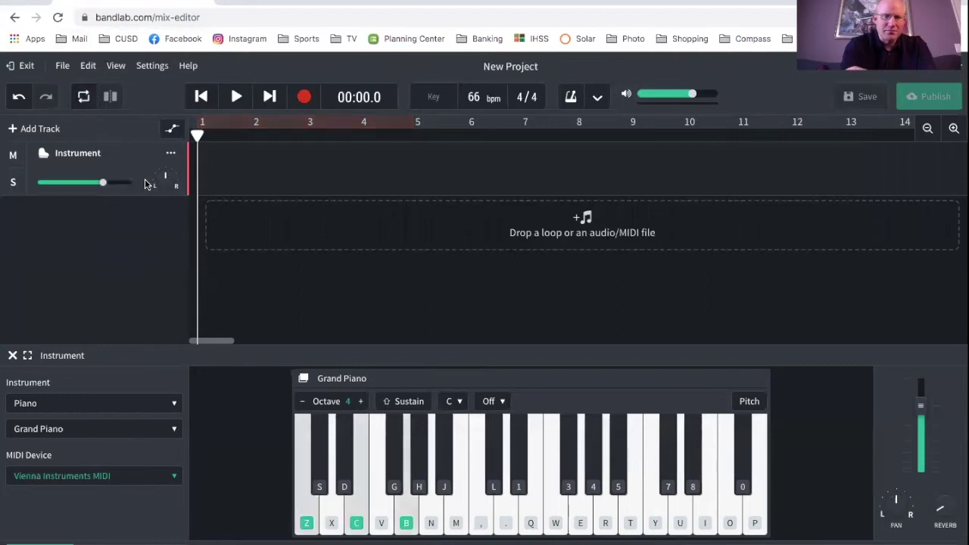
key("b")
key("m")
key("period")
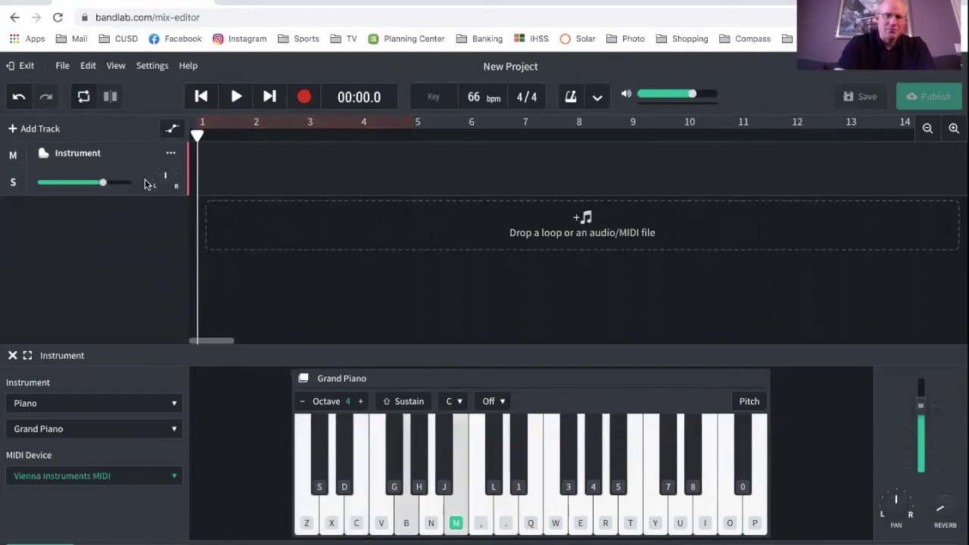
Play the C major chord two more times as C, E and G.
key("z")
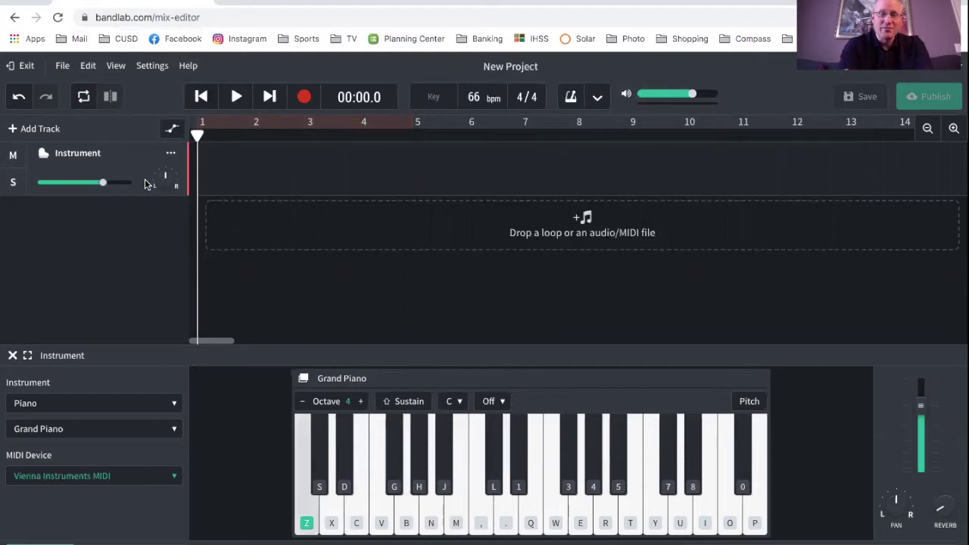
key("c")
key("b")
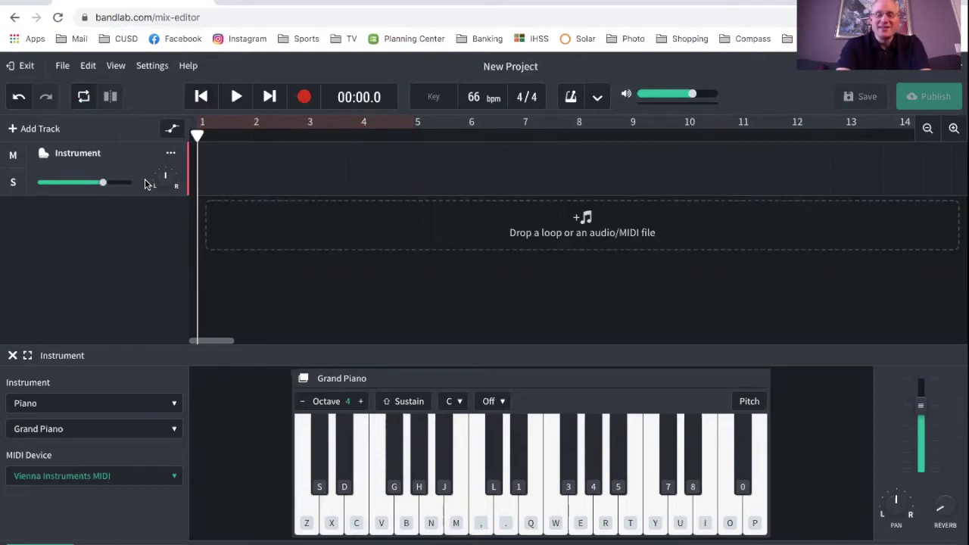
key("z")
key("c")
key("b")
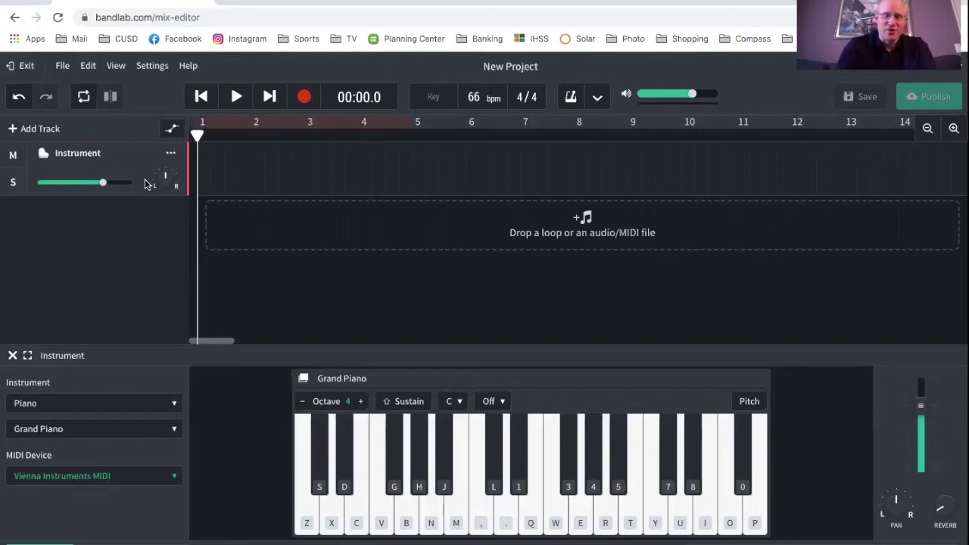
Try out the A major chord on the piano, playing A, C sharp and E repeatedly in varying order.
key("n")
key("l")
key("q")
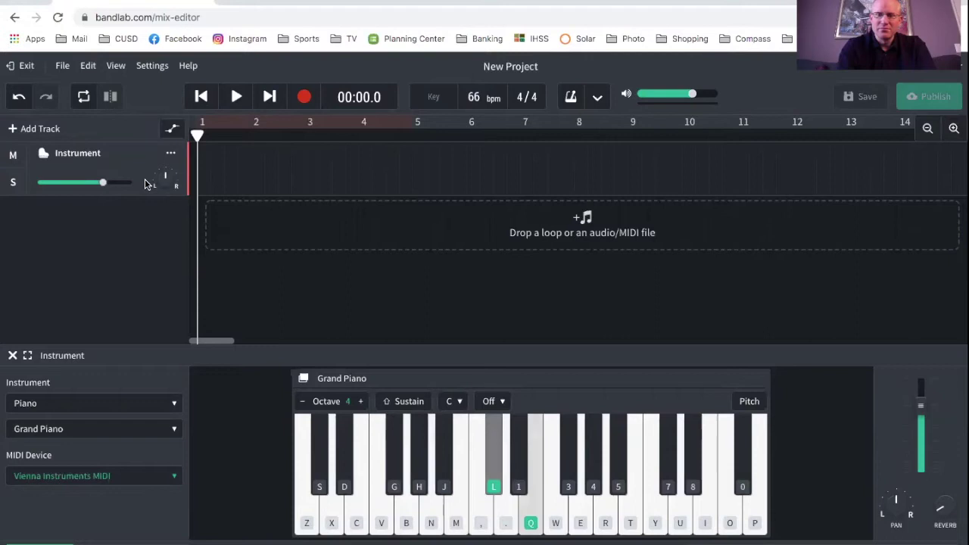
key("n")
key("l")
key("l")
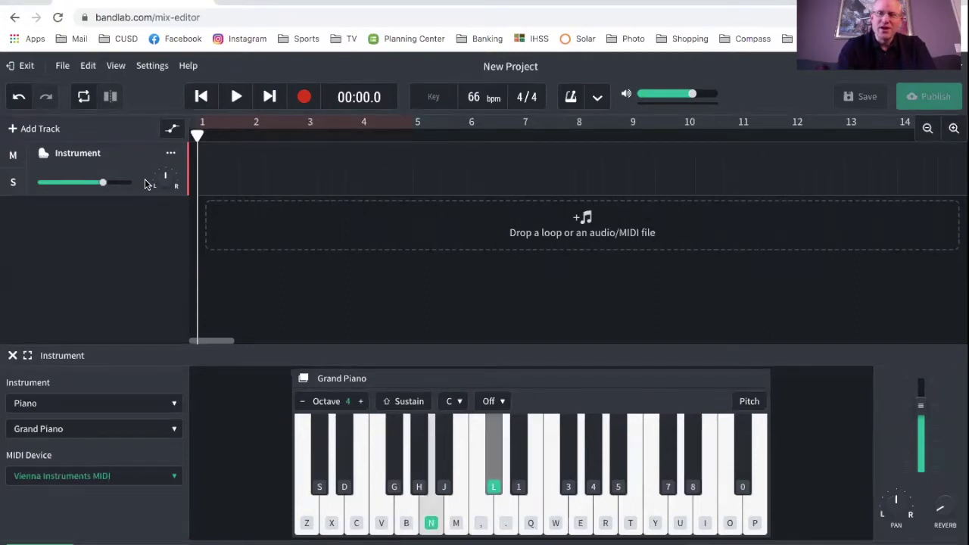
key("q")
key("l")
key("l")
key("n")
key("l")
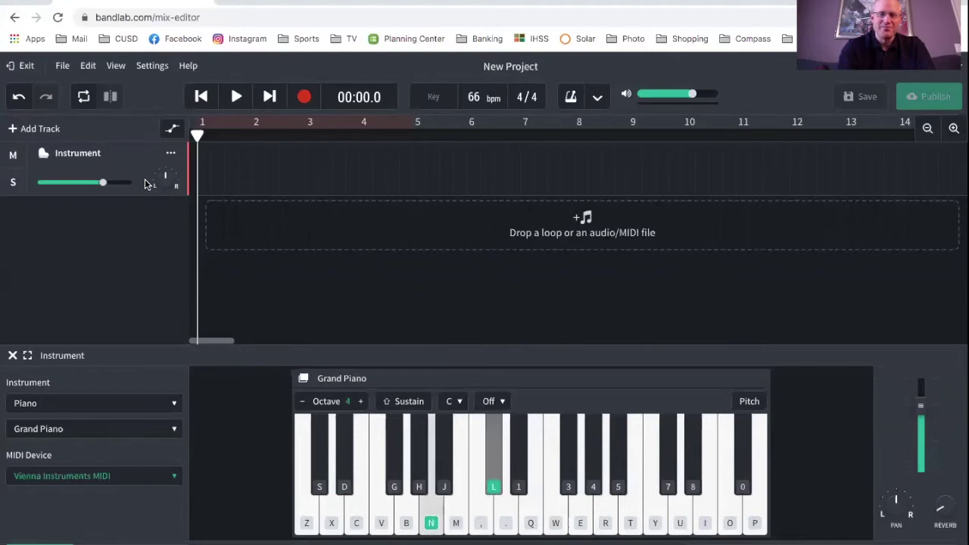
key("q")
key("n")
key("q")
key("n")
key("q")
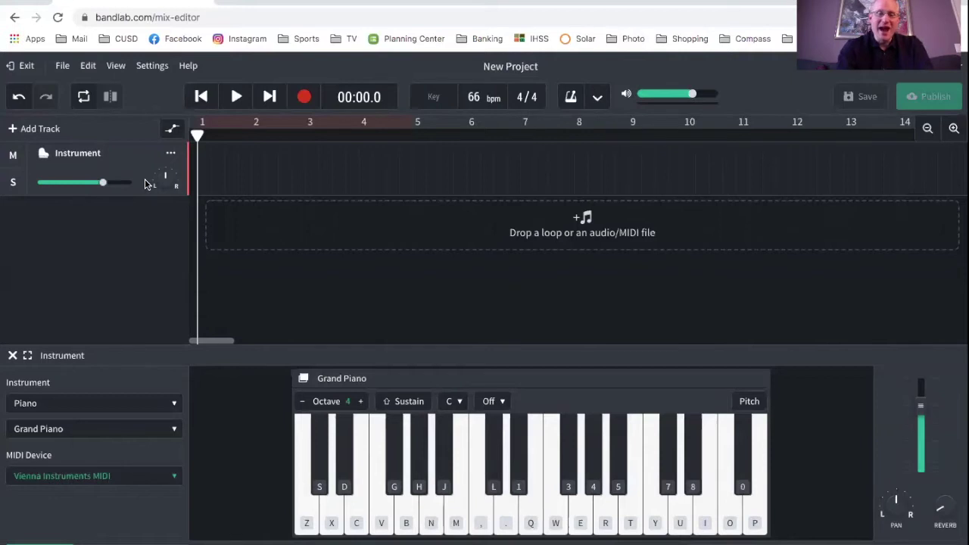
key("l")
key("q")
key("l")
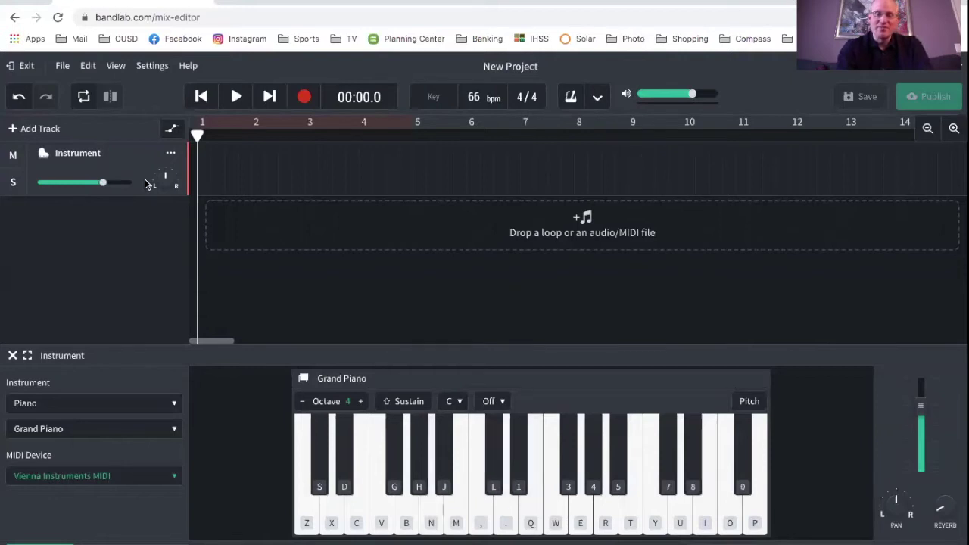
Practise the A minor chord on the piano, playing A, C and E repeatedly, separately and together.
key("n")
key("comma")
key("q")
key("comma")
key("n")
key("comma")
key("n")
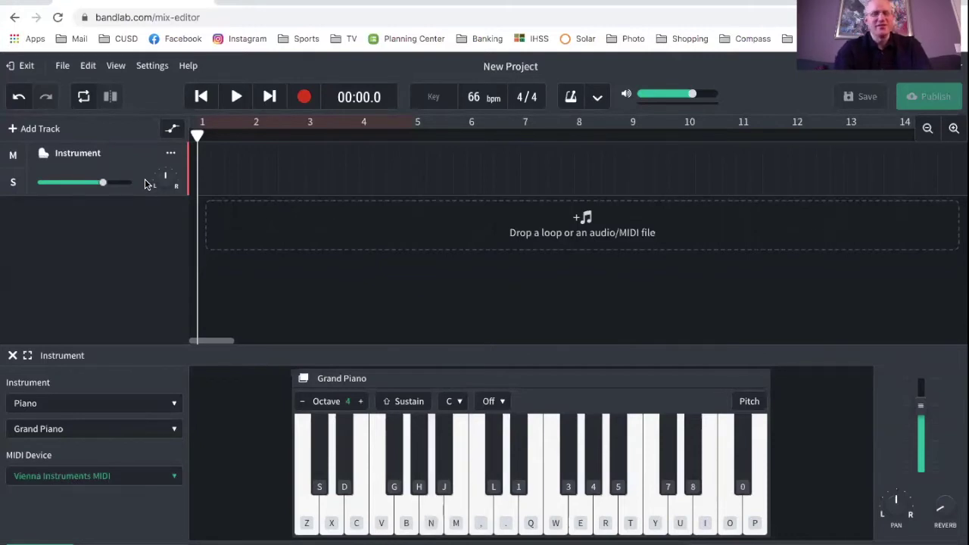
key("q")
key("n")
key("comma")
key("q")
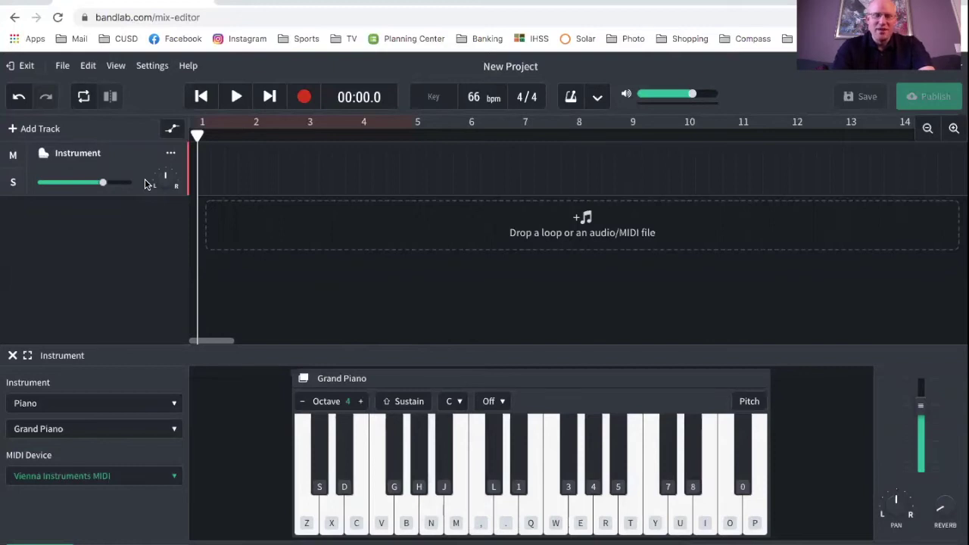
key("n")
key("comma")
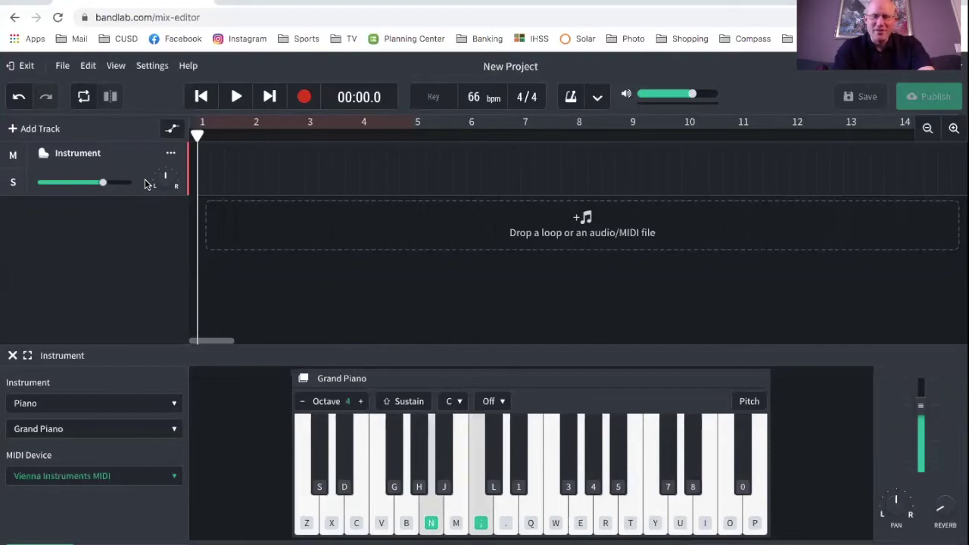
key("q")
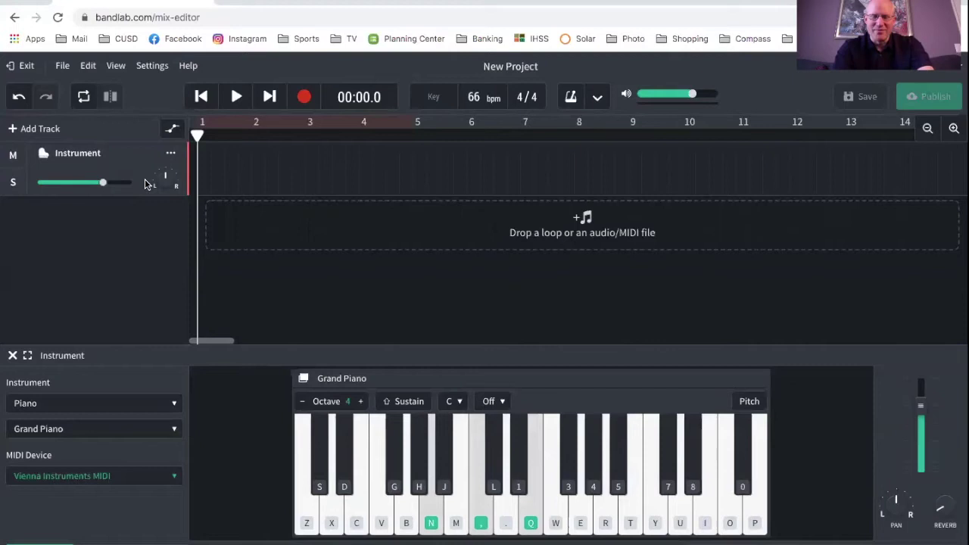
key("comma")
key("q")
key("comma")
key("q")
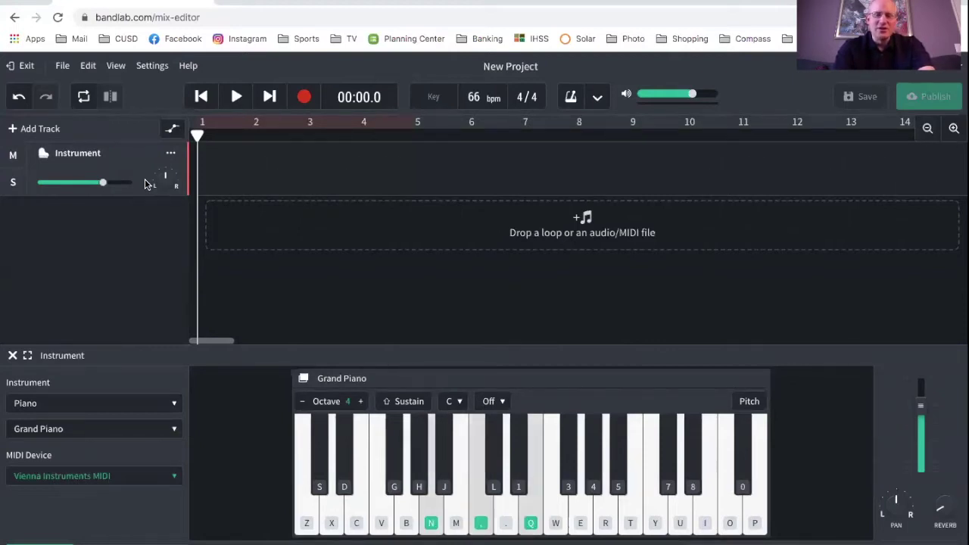
key("n")
key("q")
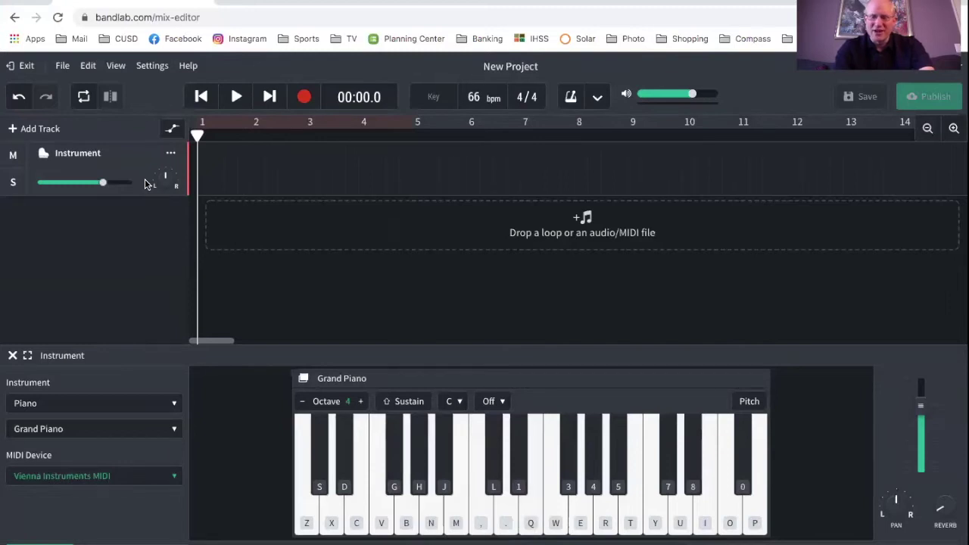
key("comma")
key("q")
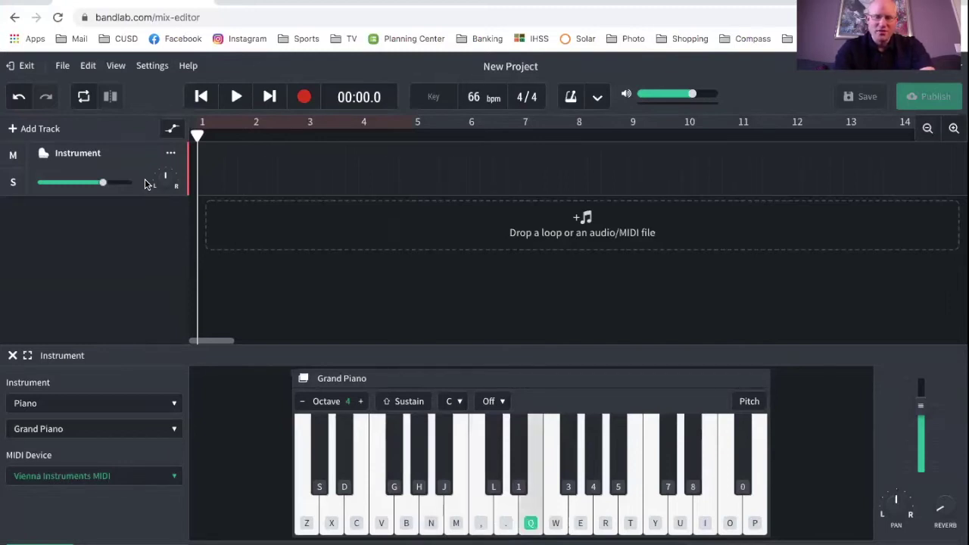
key("n")
key("comma")
key("q")
key("n")
key("comma")
key("q")
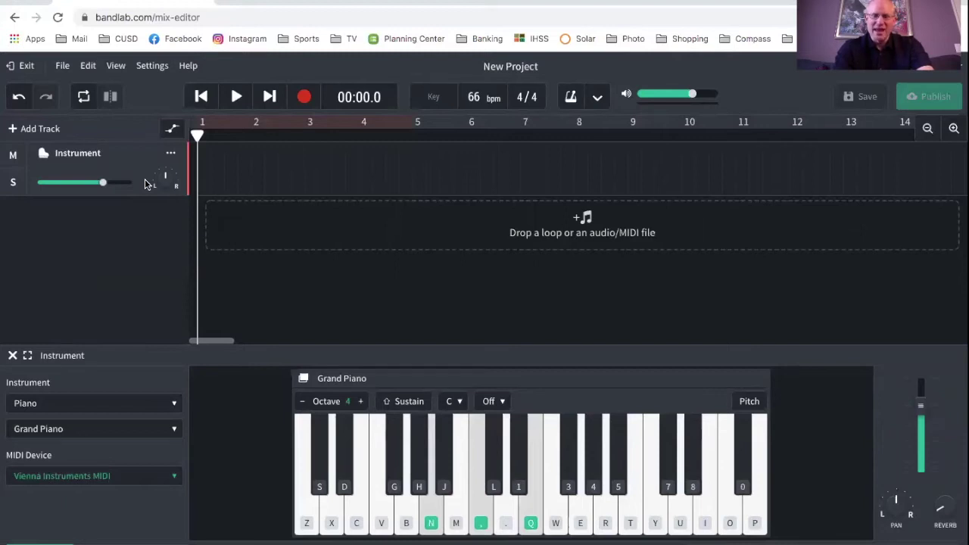
key("n")
key("comma")
key("q")
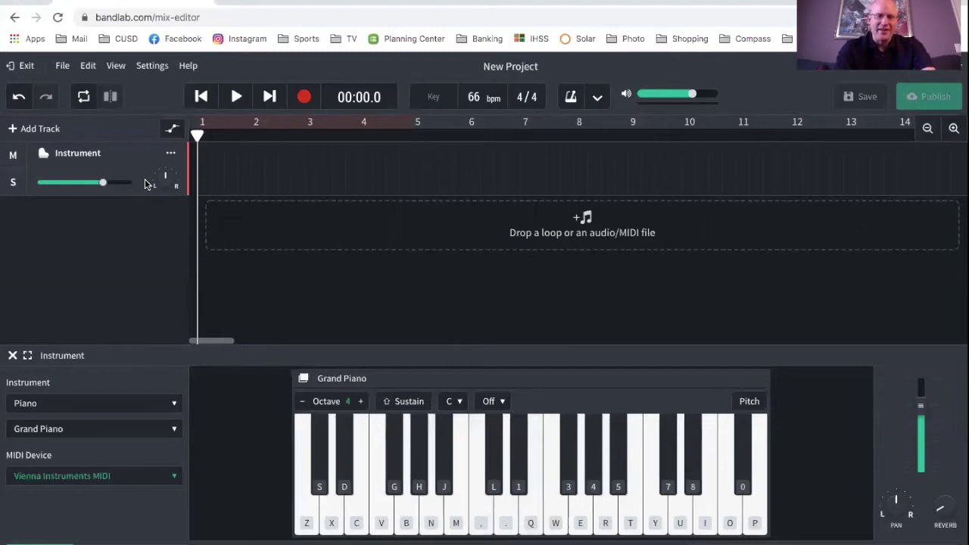
Play the F major chord (F, A, C) twice on the piano.
key("v")
key("n")
key("comma")
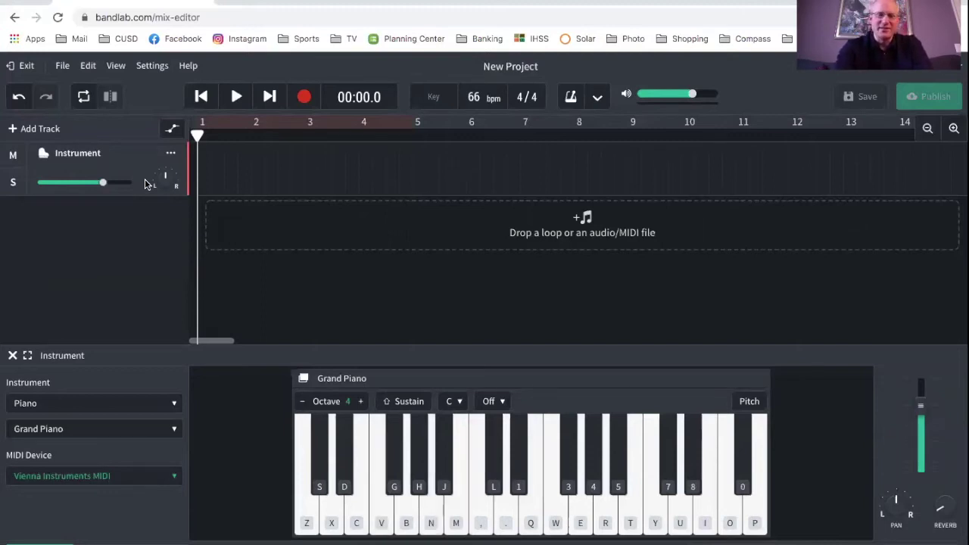
key("v")
key("n")
key("comma")
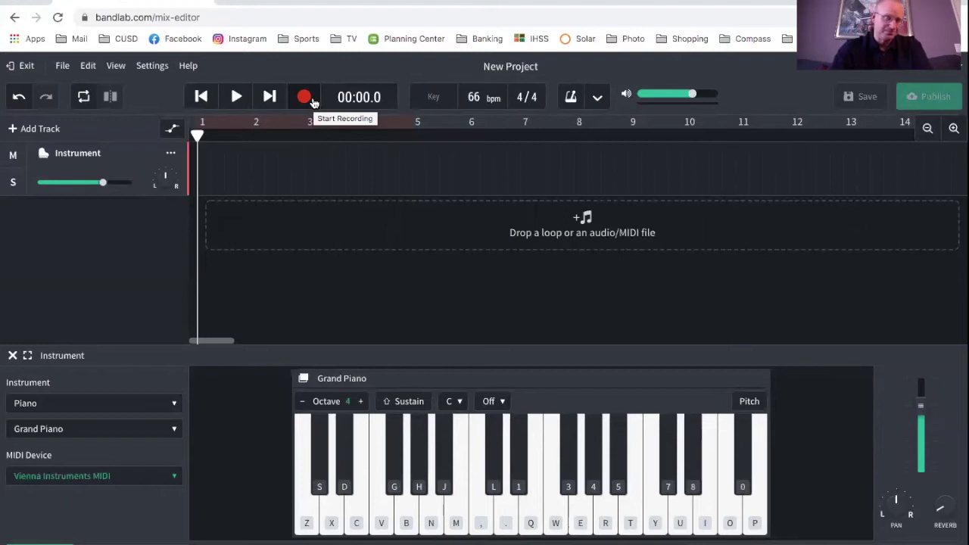
Start recording on the piano track and play the C major, G major, A minor and F major chords in time.
left_click(310, 99)
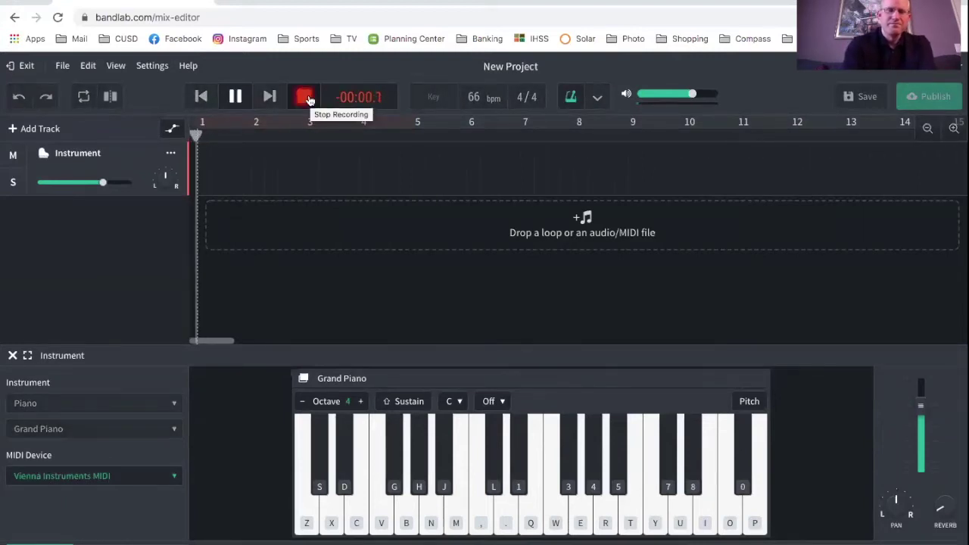
key("z")
key("c")
key("b")
key("b")
key("m")
key("period")
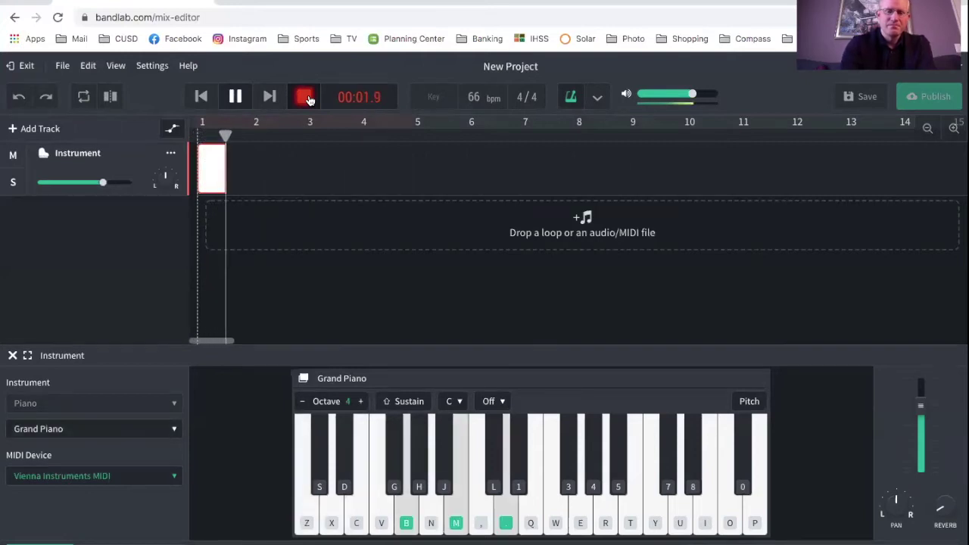
key("b")
key("m")
key("period")
key("n")
key("comma")
key("q")
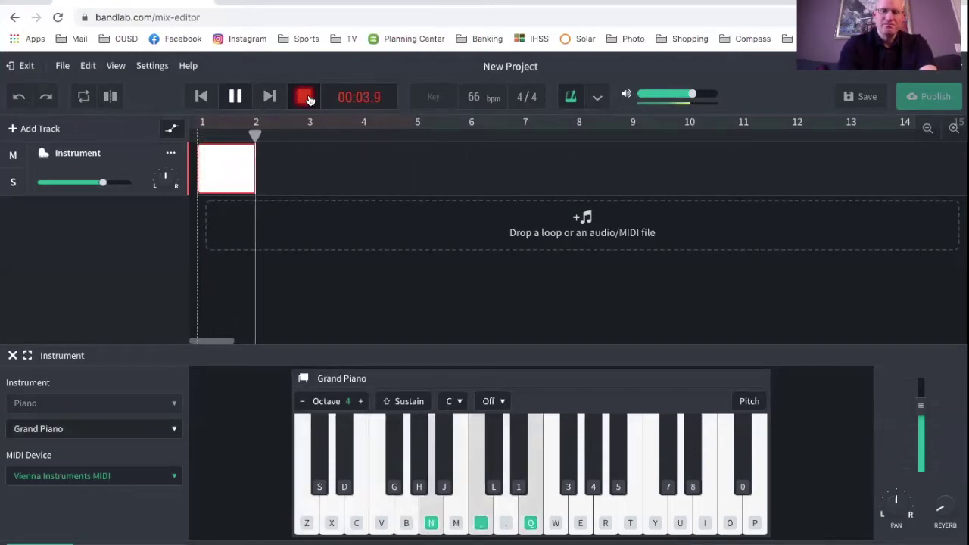
key("comma")
key("q")
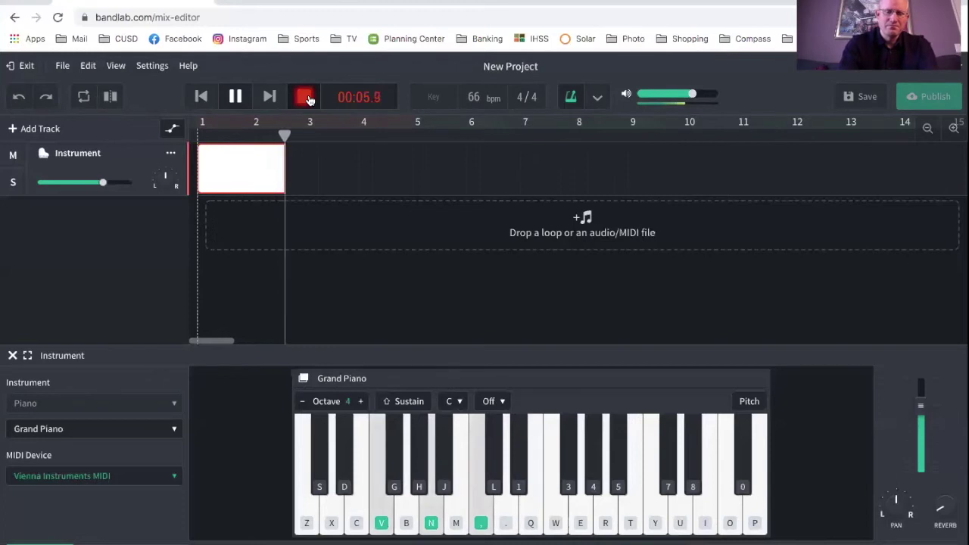
Finish the first recorded pass of the progression with the C major, G major, F major and C major chords in time.
key("z+c+b")
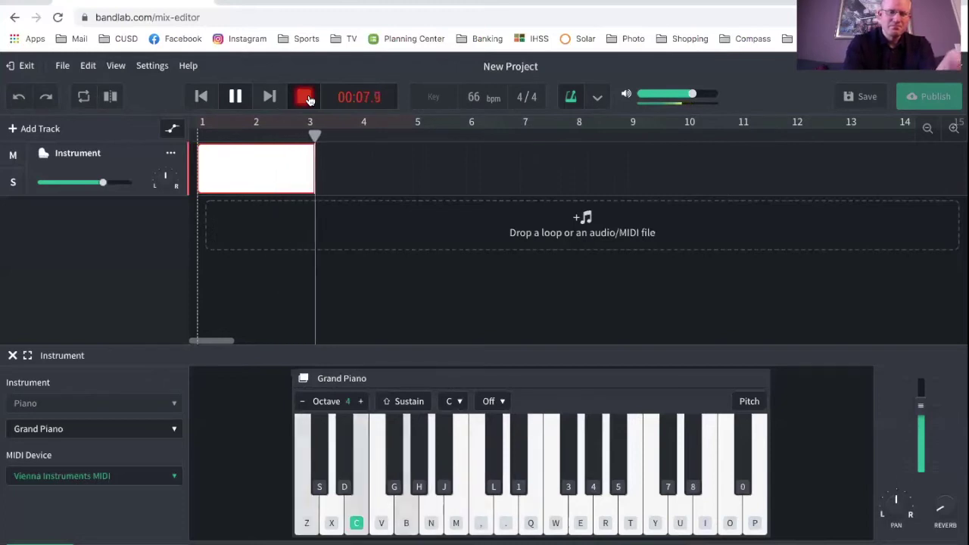
key("m+period")
key("m+period")
key("v+n+comma")
key("v+n+comma")
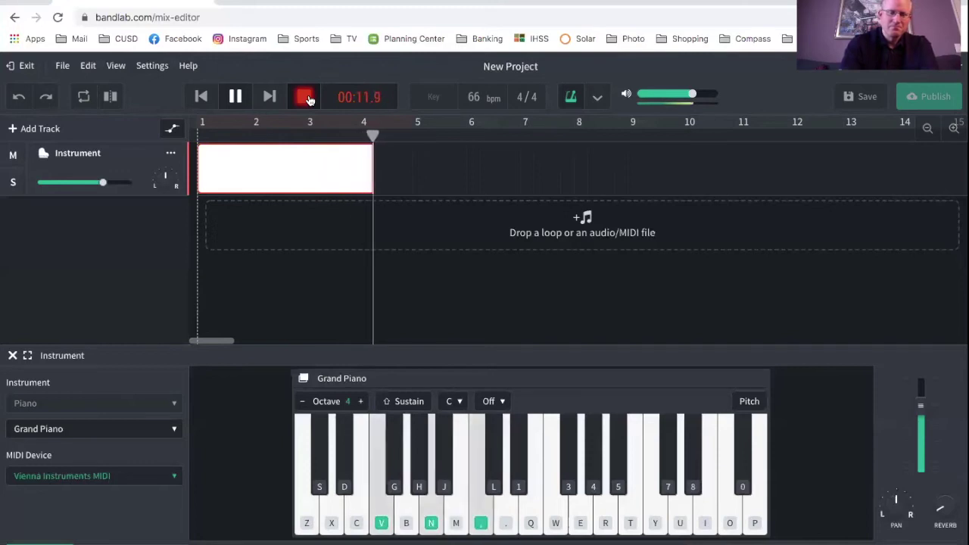
key("z+c+b")
key("z+c+b")
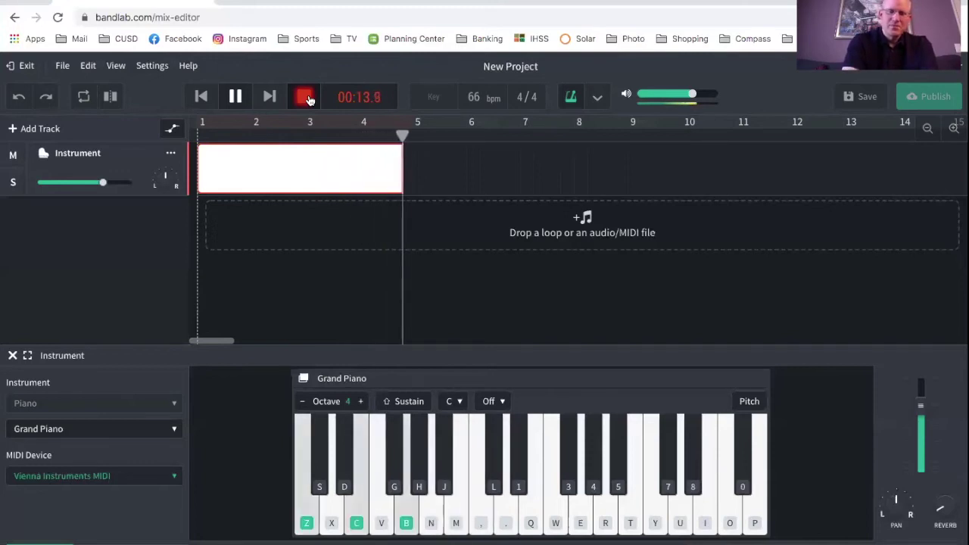
Record a second pass of the progression: C major, G major, A minor, F major, C major, G major, F major, C major.
key("z+c+b")
key("z+c+b")
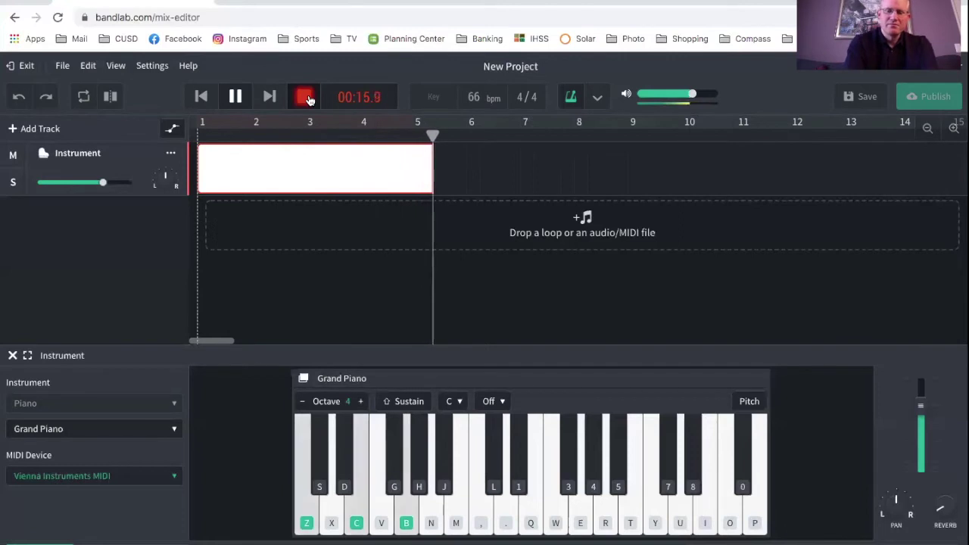
key("m+period")
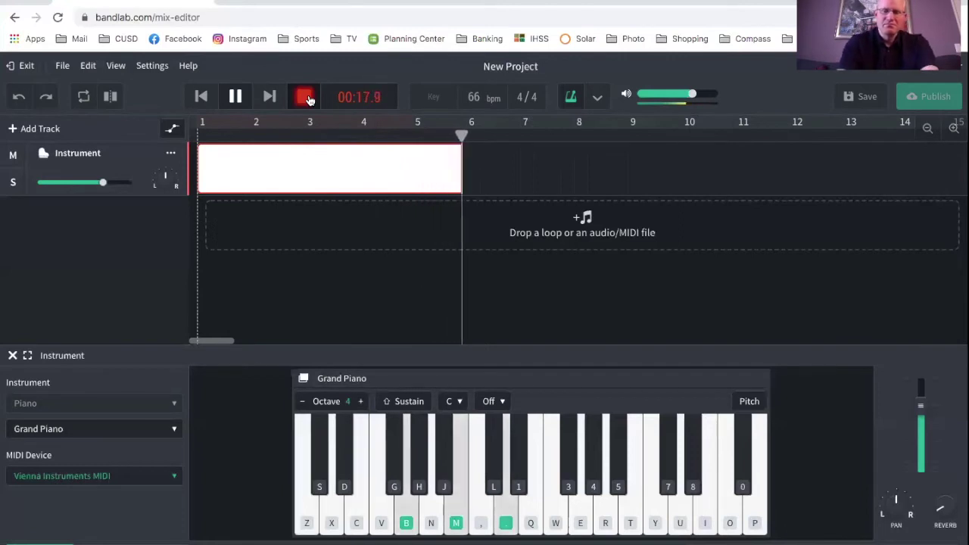
key("n+comma+q")
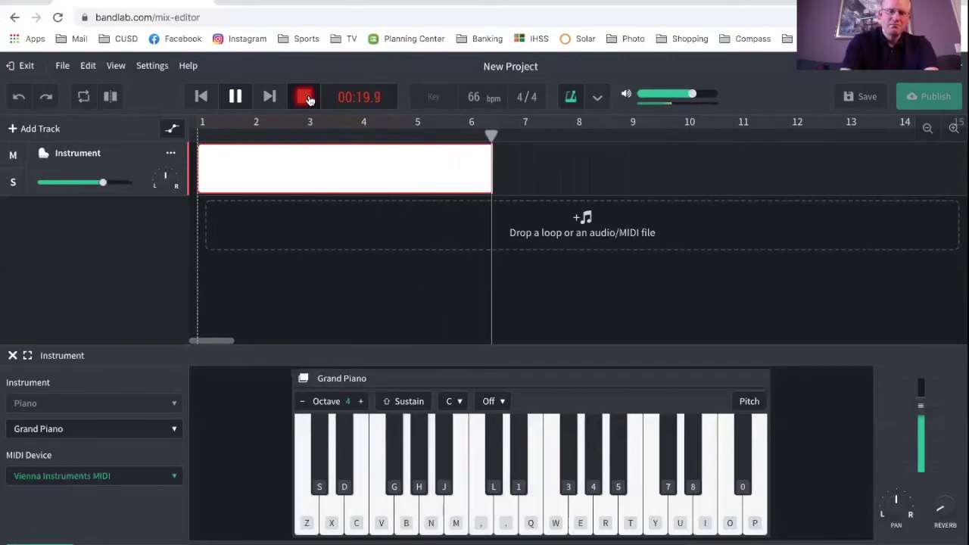
key("v")
key("z+c+b")
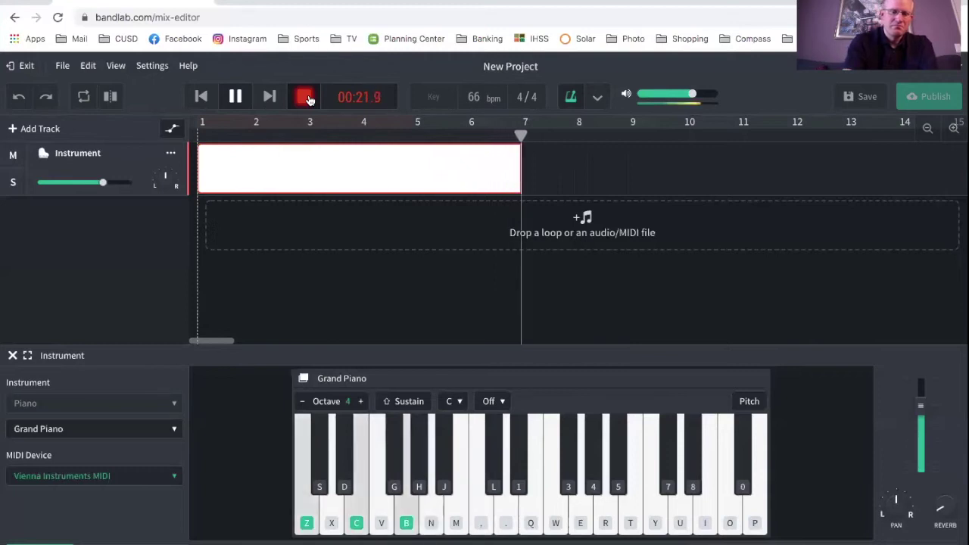
key("z+c")
key("m+period")
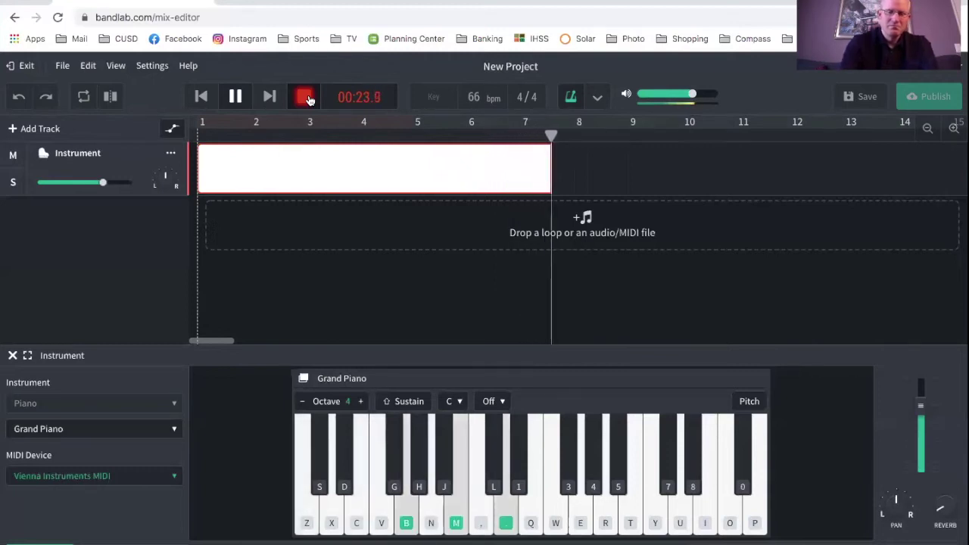
key("m+period")
key("v+comma")
key("comma")
key("z+c+b")
key("z+c")
Record a third pass of the same eight-chord progression, ending on C major in bar 12, and stop the recording.
key("z+c+b")
key("z+c")
key("m+period")
key("b+m")
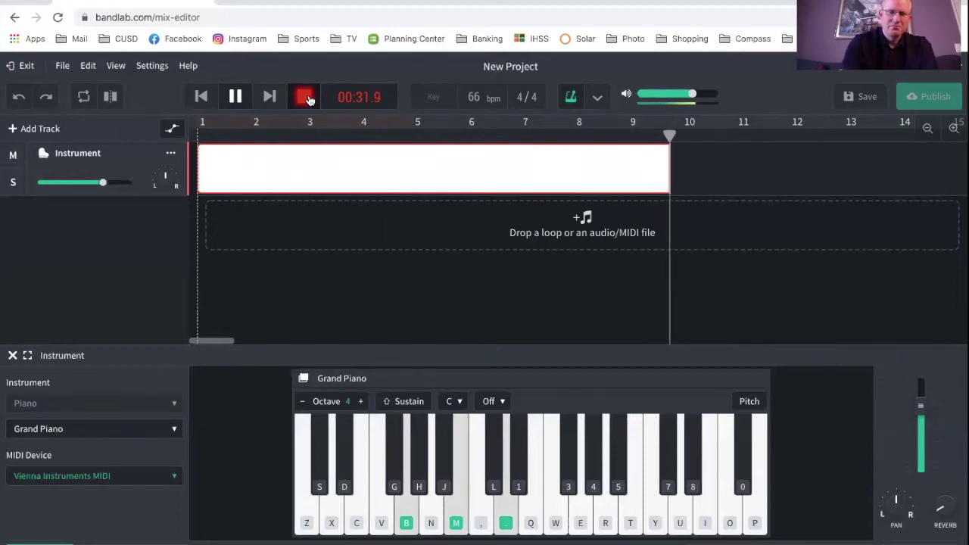
key("n+comma+q")
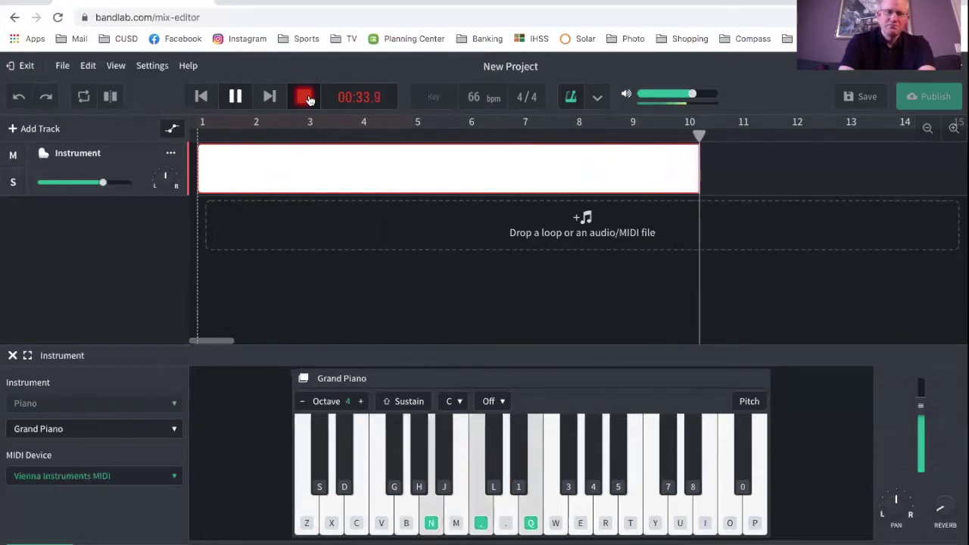
key("c+b+m")
key("v+comma")
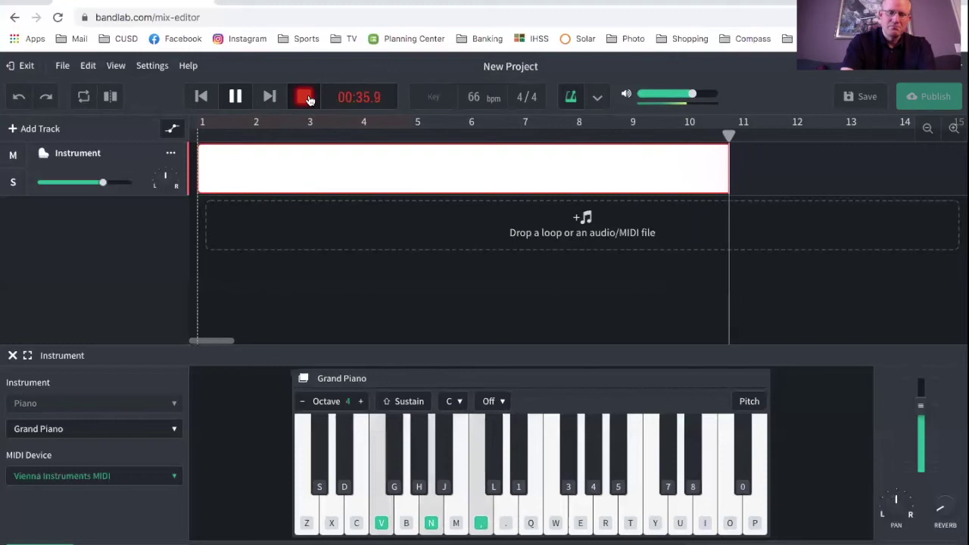
key("z+c")
key("z+c")
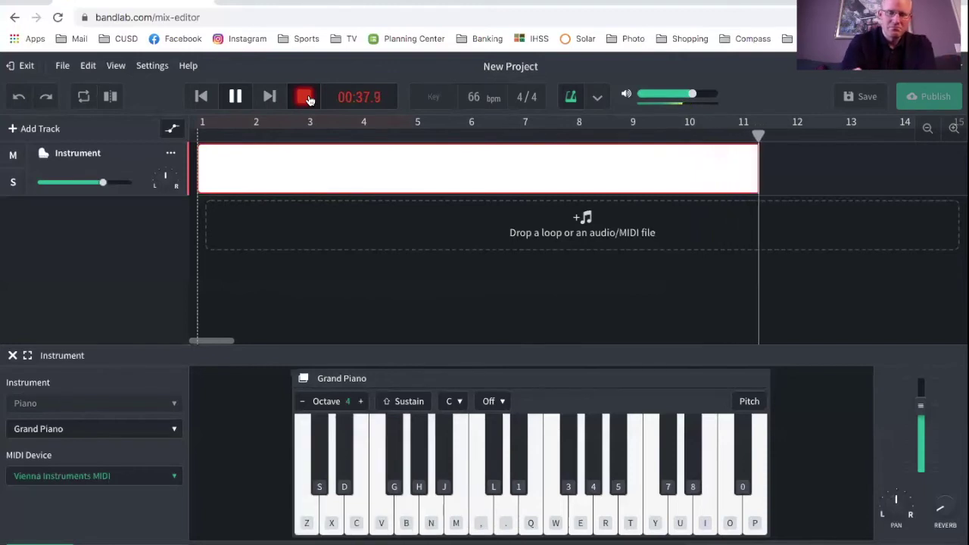
key("b+m+period")
key("b+period")
key("n")
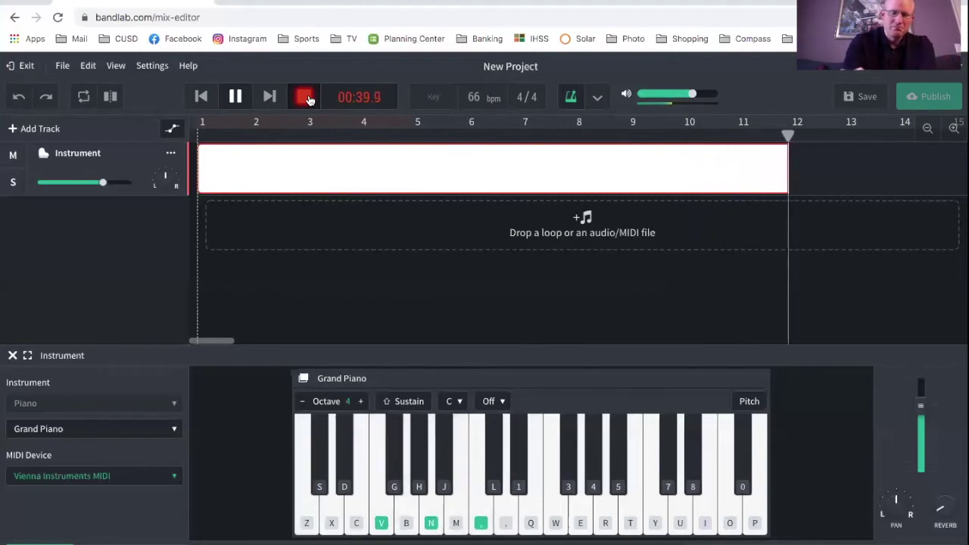
key("v+comma")
key("comma")
key("z+c+b")
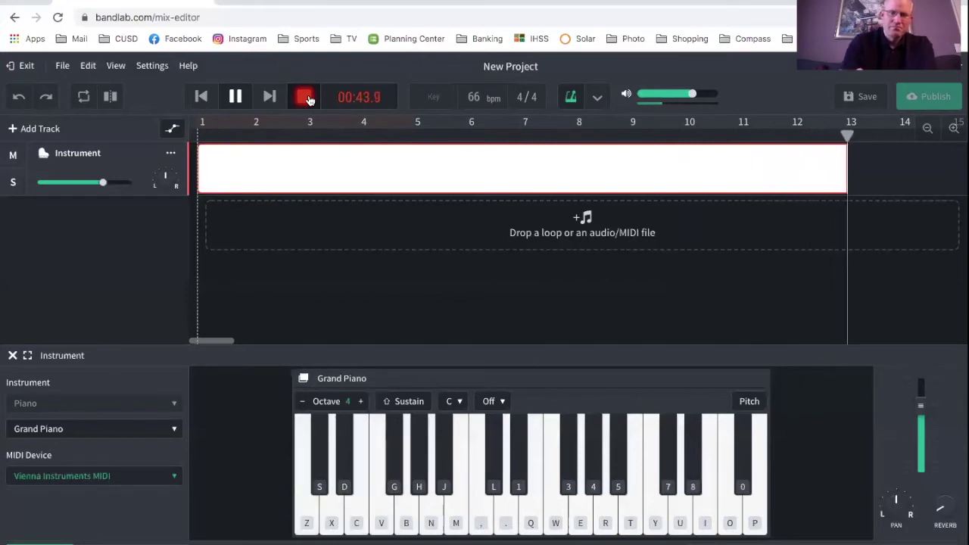
left_click(306, 98)
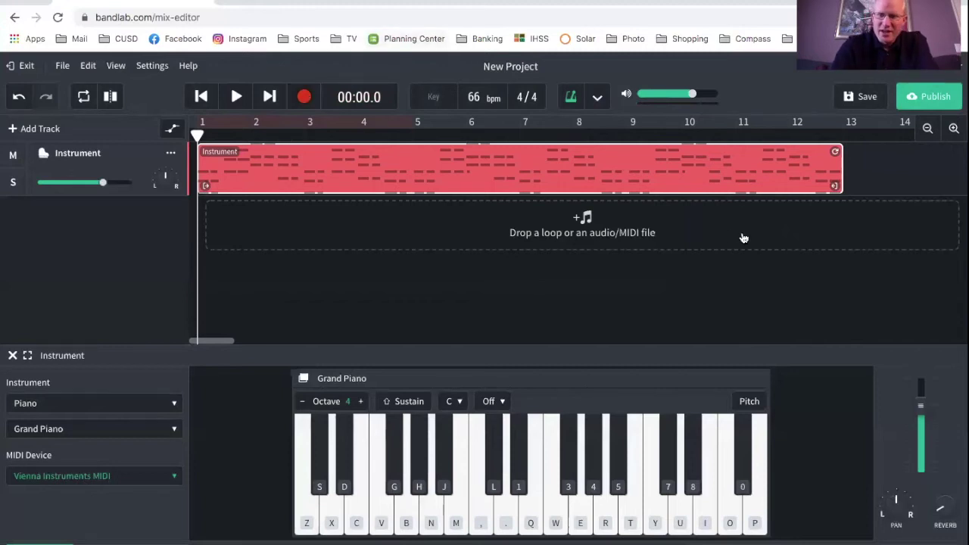
Open the recorded piano region in the MIDI editor and delete the stray short G4 note at bar 6.
double_click(731, 155)
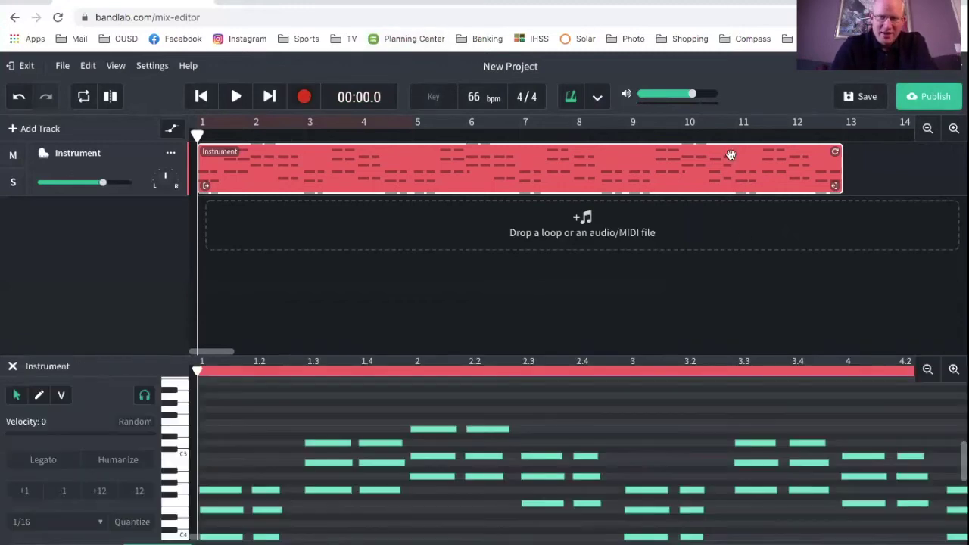
scroll(509, 454, "down", 3)
scroll(508, 454, "up", 2)
scroll(509, 454, "right", 10)
scroll(508, 454, "down", 1)
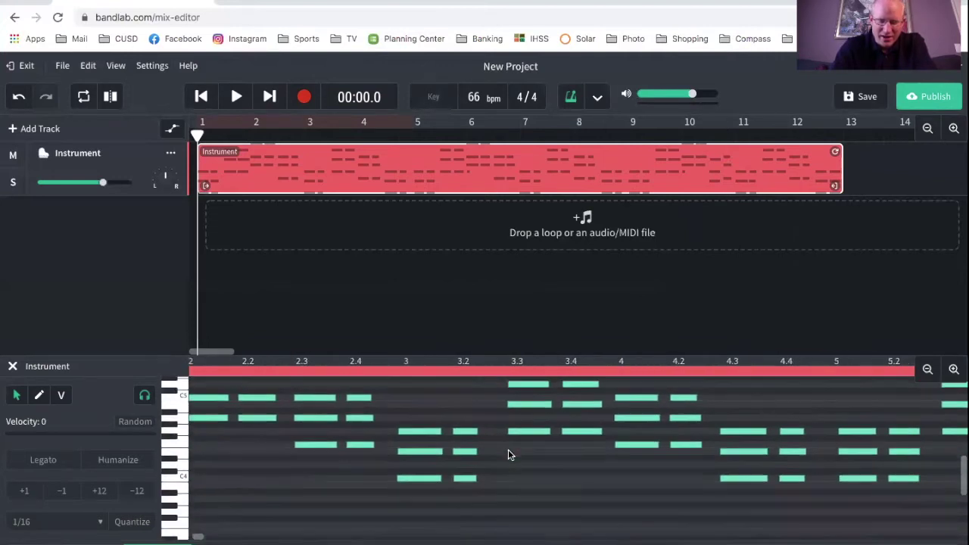
scroll(508, 455, "up", 2)
scroll(508, 454, "right", 5)
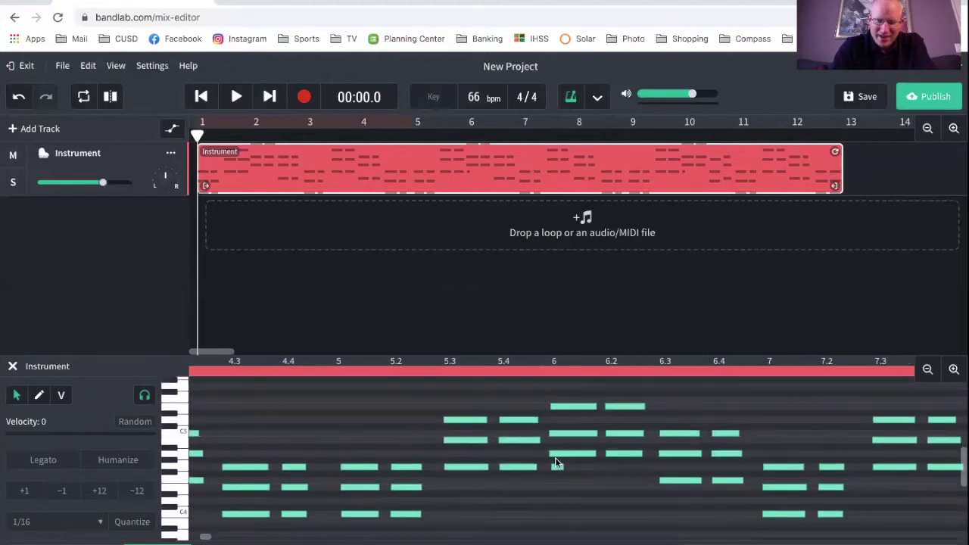
left_click(556, 468)
key("Delete")
Delete the stray short G4 note at the start of bar 10.
scroll(557, 469, "right", 4)
scroll(557, 471, "right", 10)
scroll(556, 466, "right", 15)
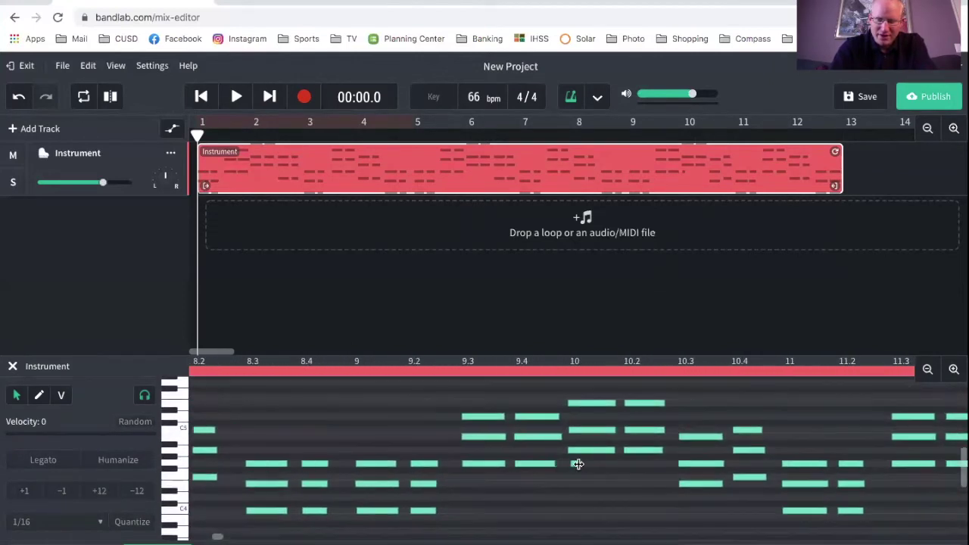
left_click(574, 464)
key("Delete")
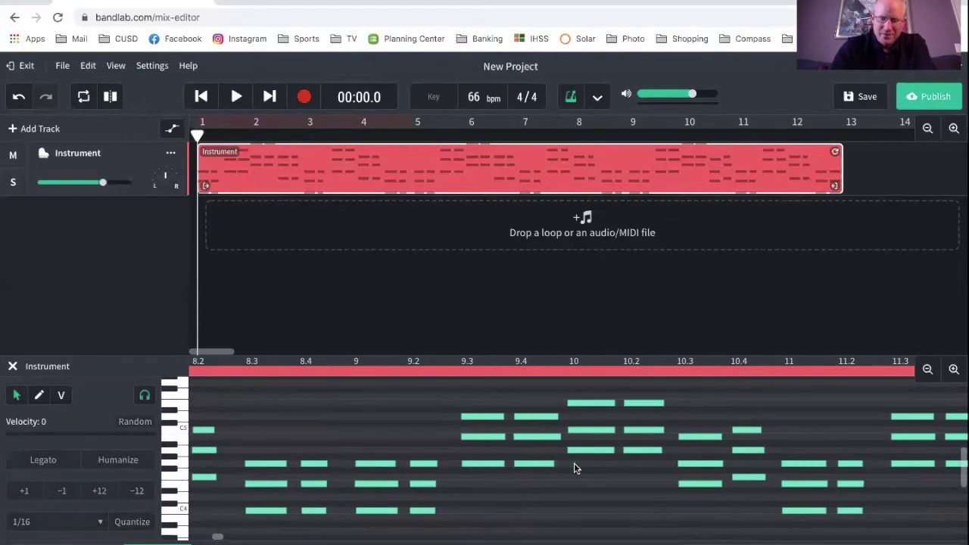
Move the three-note chord at 10.3 up one semitone and slightly earlier, so its top note is C5.
scroll(574, 465, "right", 6)
scroll(574, 468, "right", 5)
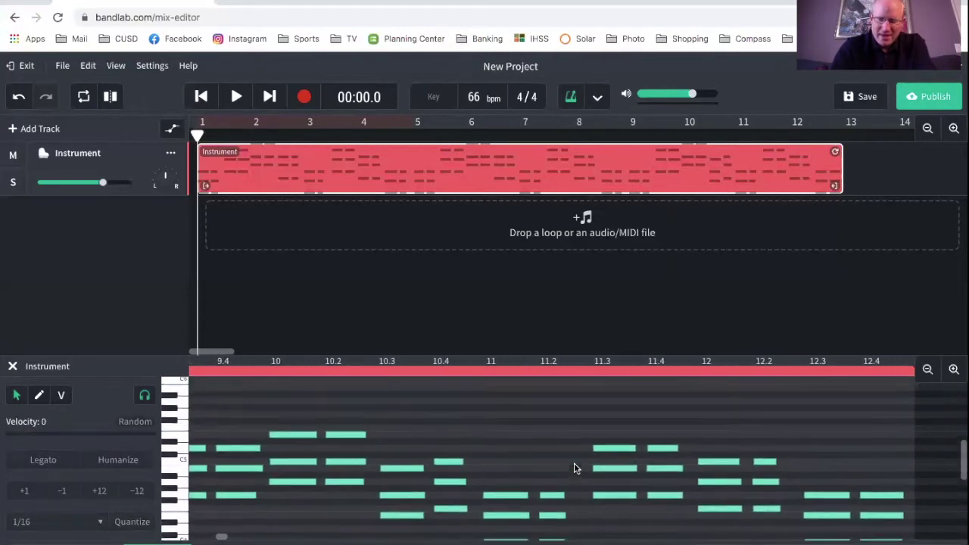
scroll(574, 468, "left", 3)
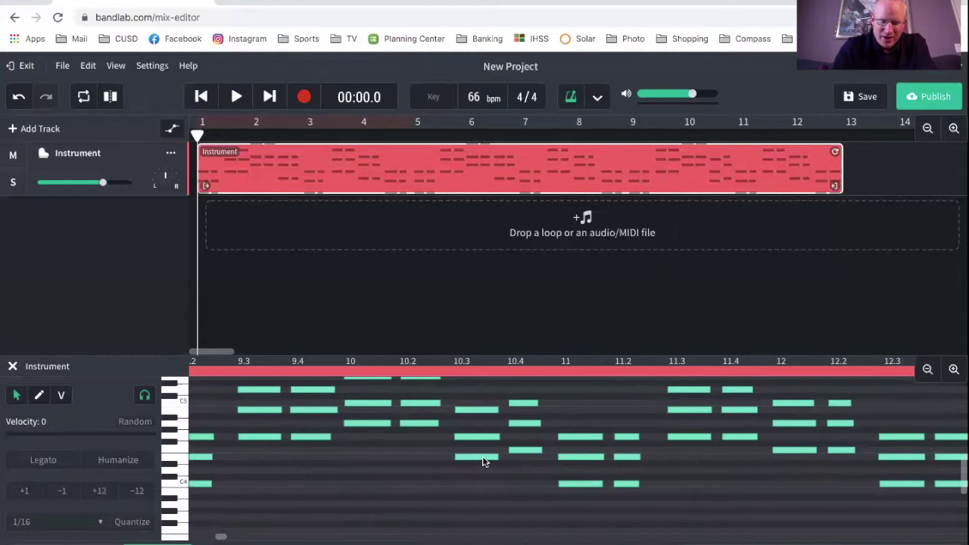
left_click(480, 409)
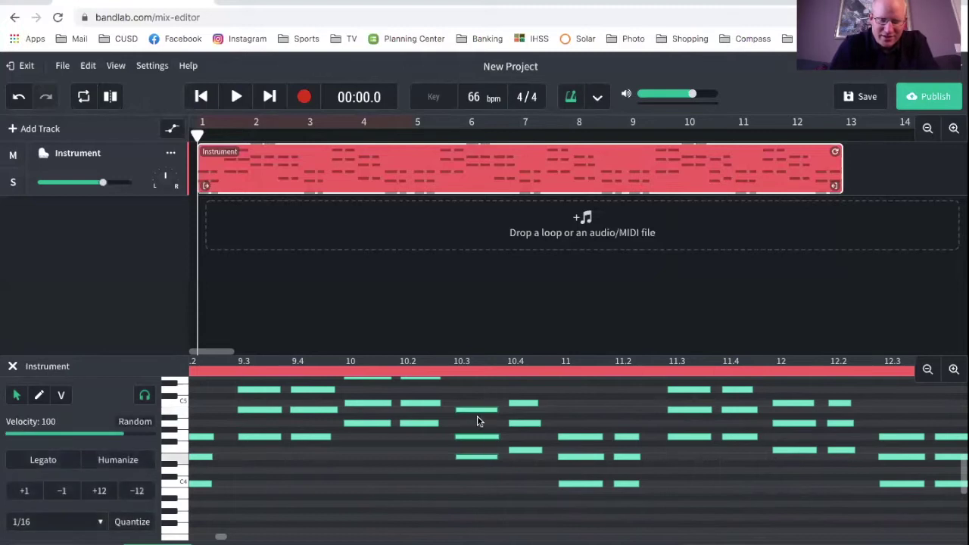
mouse_move(477, 408)
left_mouse_down()
mouse_move(478, 397)
mouse_move(512, 403)
mouse_move(483, 406)
left_mouse_up()
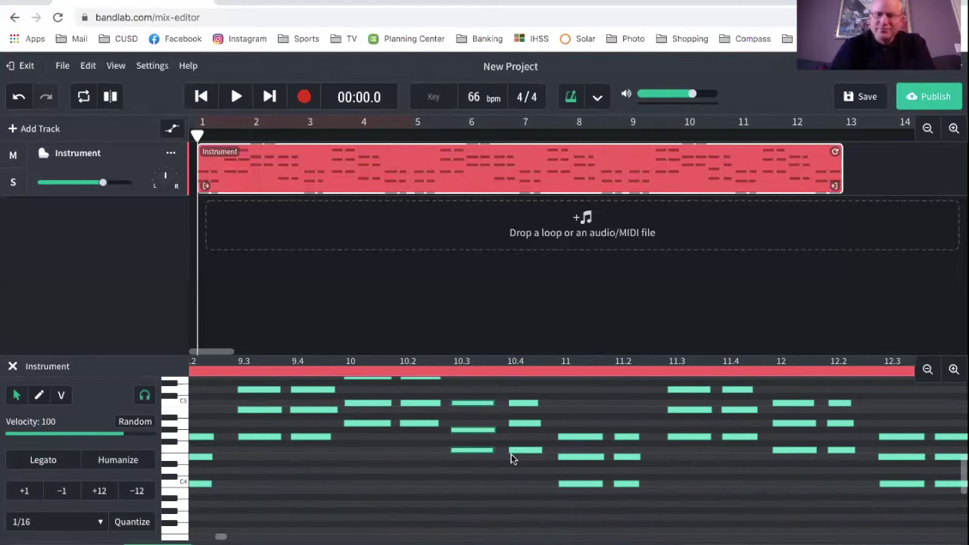
Check the remaining notes through the end of the region and back at bar 1 for further mistakes.
scroll(634, 459, "right", 3)
scroll(635, 459, "up", 2)
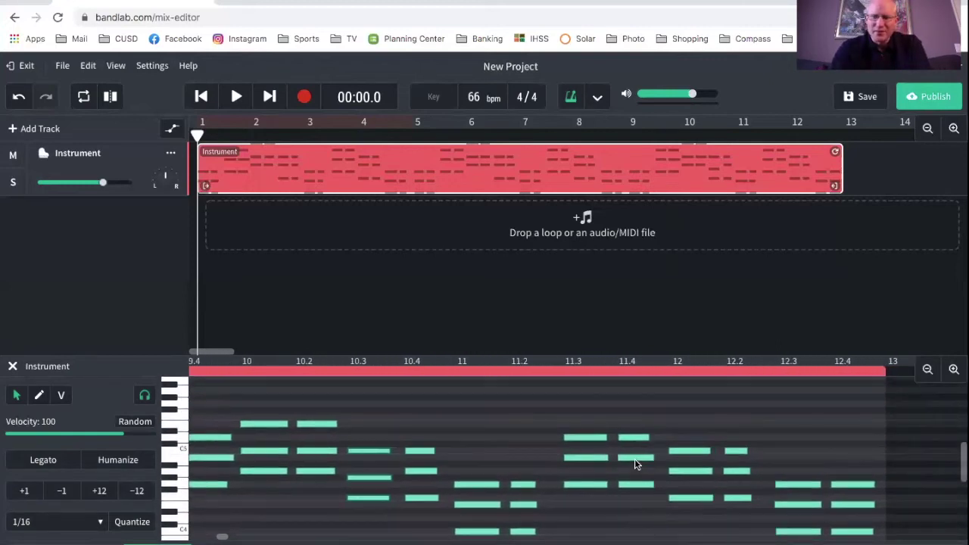
scroll(497, 425, "left", 15)
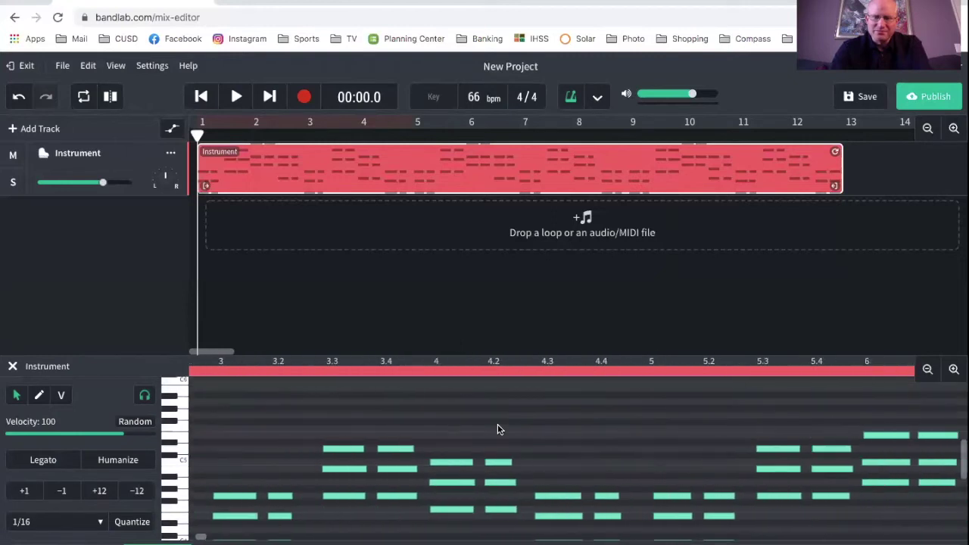
scroll(497, 429, "down", 1)
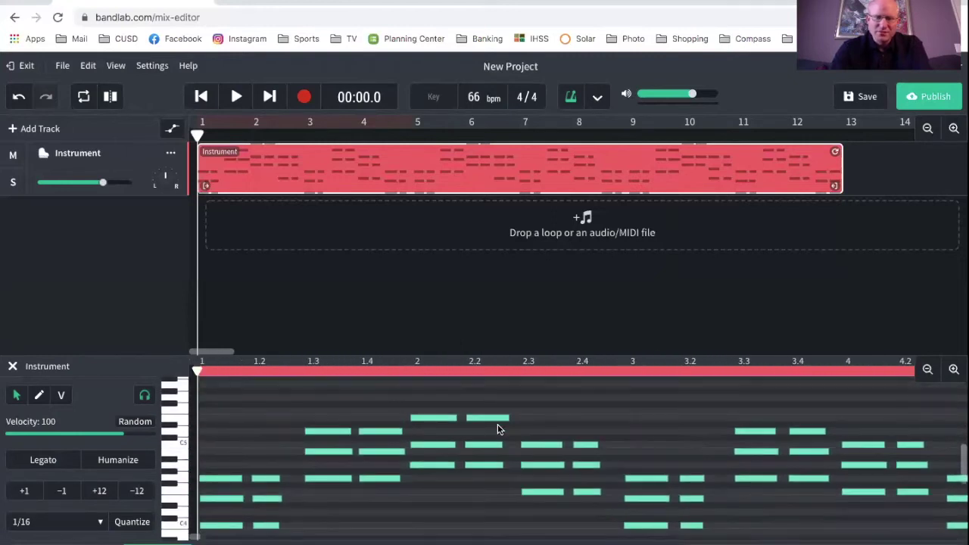
scroll(498, 429, "down", 2)
scroll(497, 429, "up", 3)
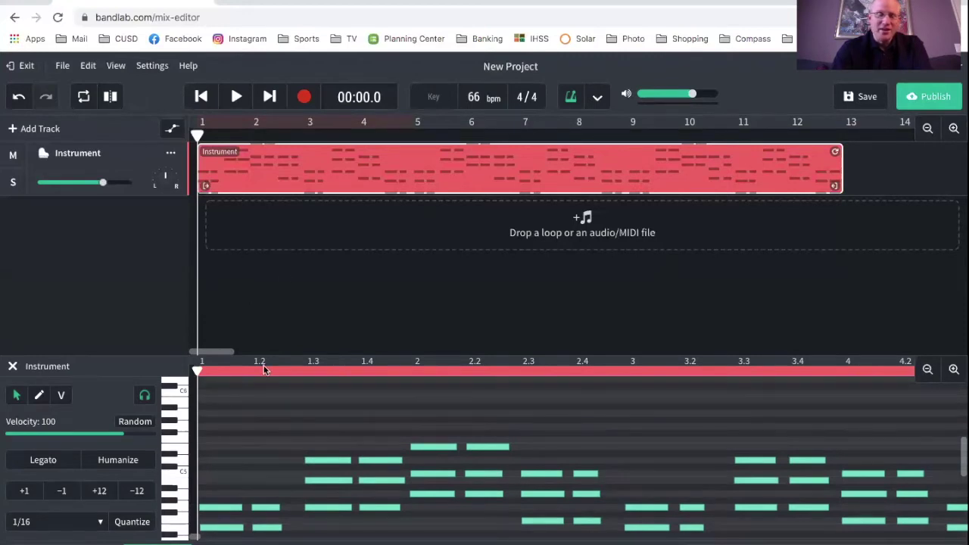
scroll(290, 451, "down", 3)
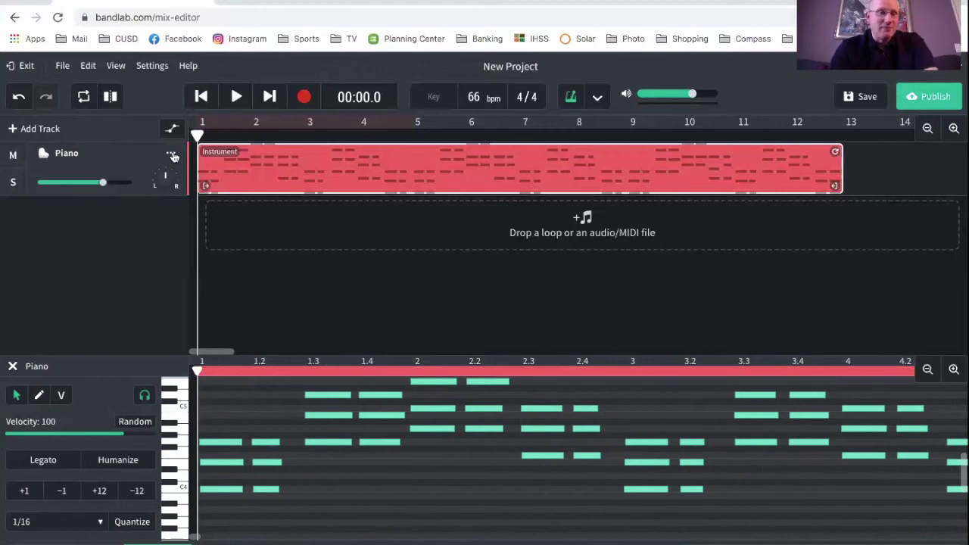
Add a second piano track named Piano LH and rename the first track Piano RH.
left_click(48, 134)
left_click(246, 291)
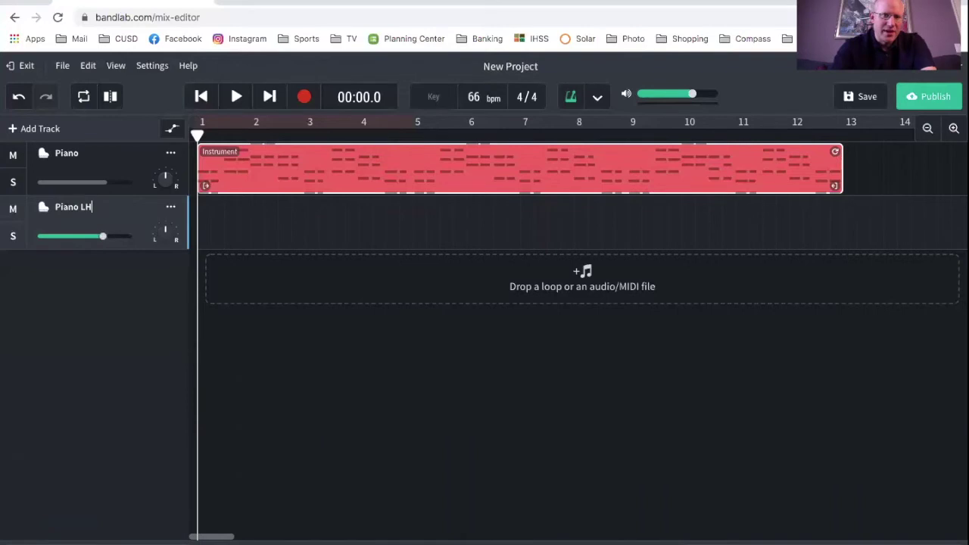
left_click(76, 153)
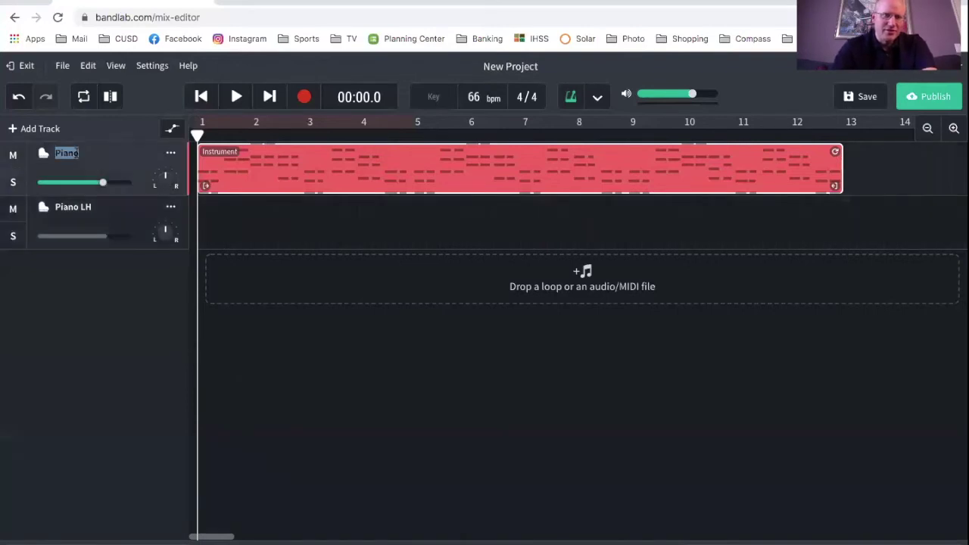
Open the Piano LH track's Grand Piano, lower its keyboard to octave 2 and test the A note.
left_click(112, 213)
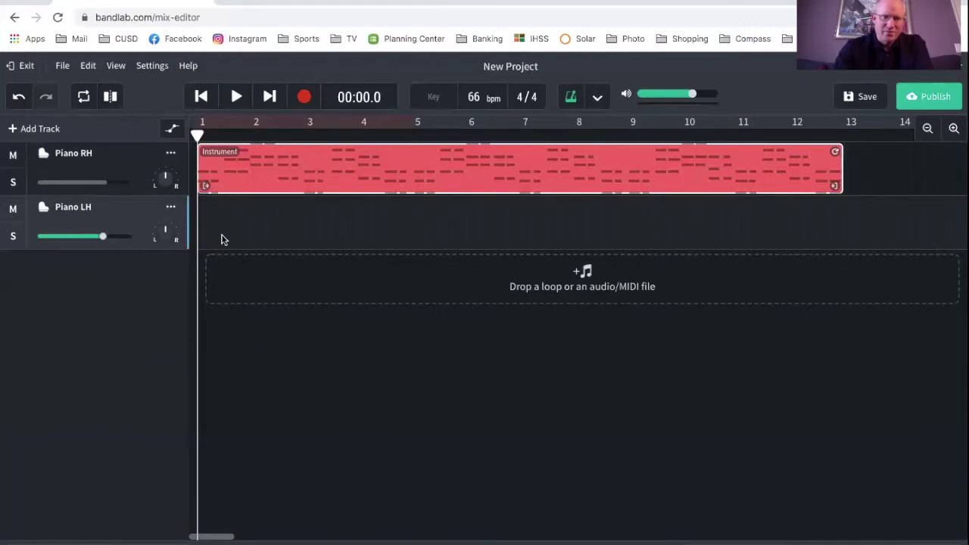
key("e")
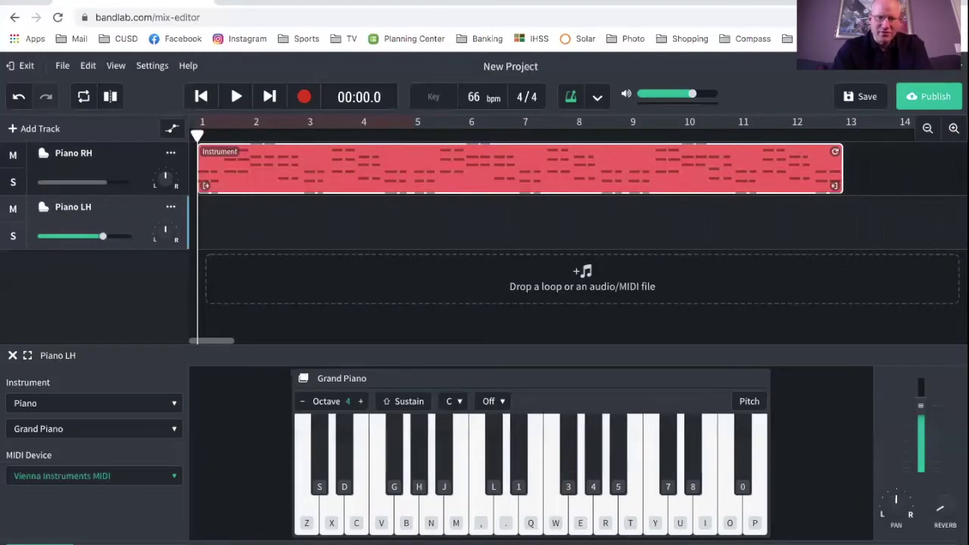
key("comma")
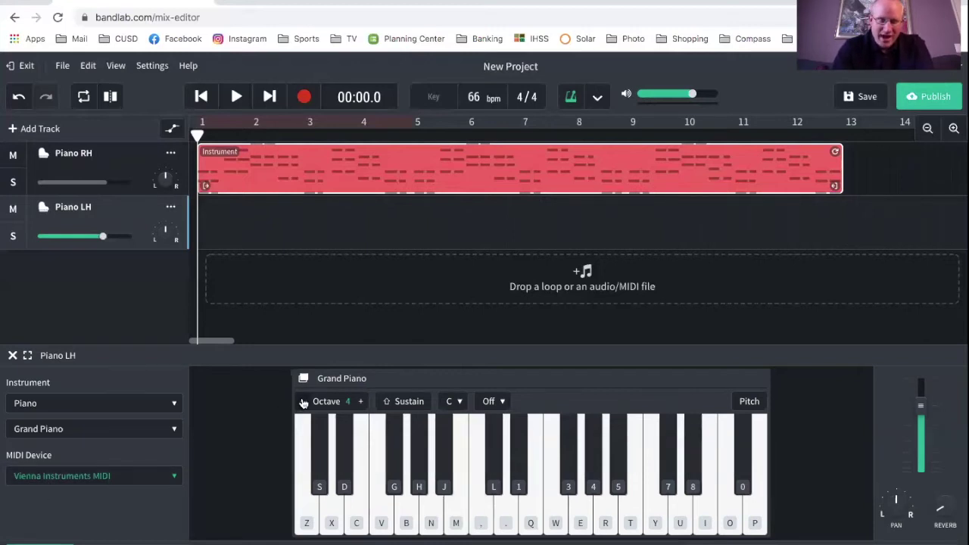
key("comma")
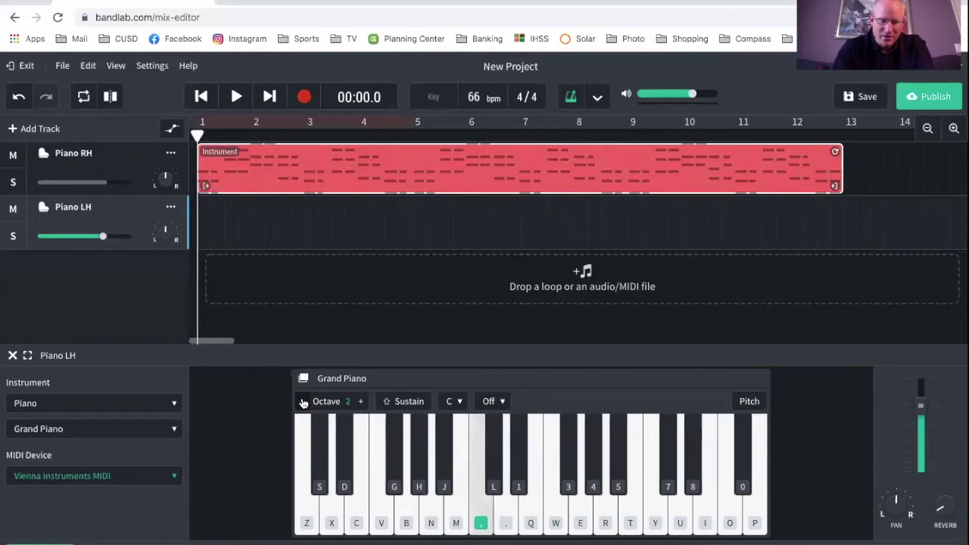
Rehearse the left-hand bass notes C, G, A and F on the Piano LH track's keyboard at octave 2.
key("b")
key("b")
key("n")
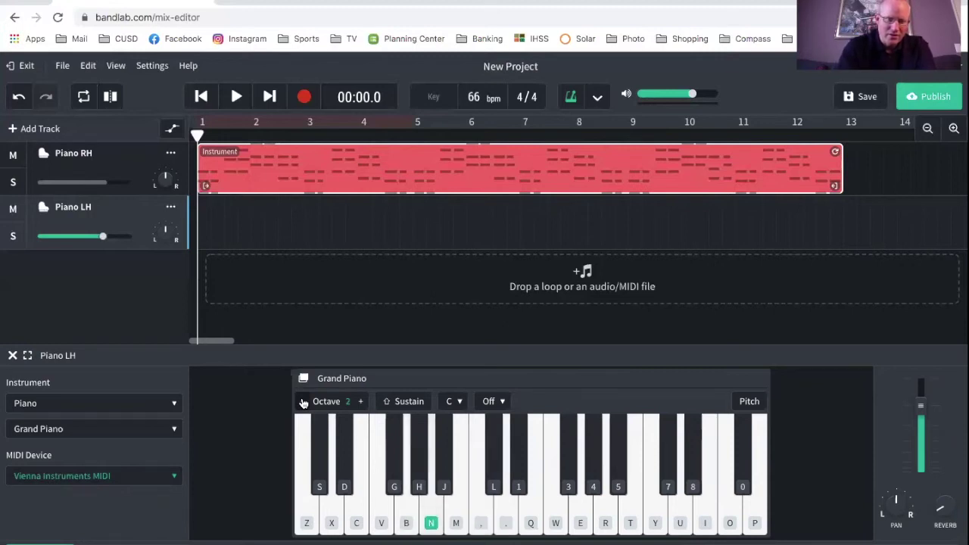
key("v")
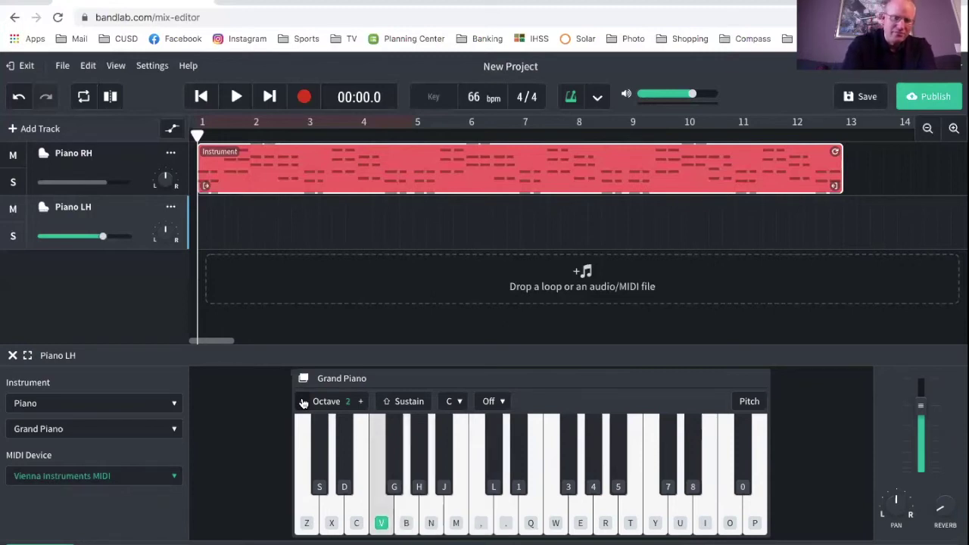
key("comma")
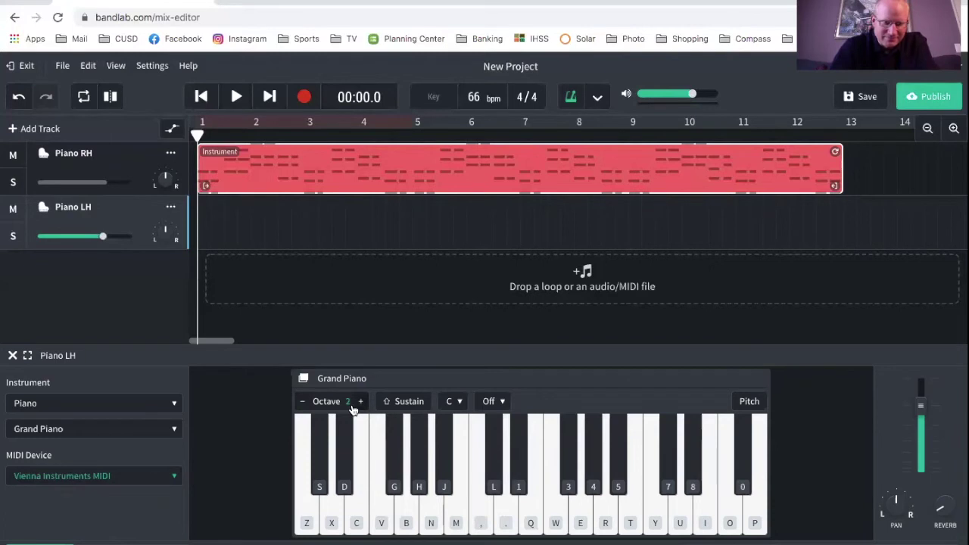
key("comma")
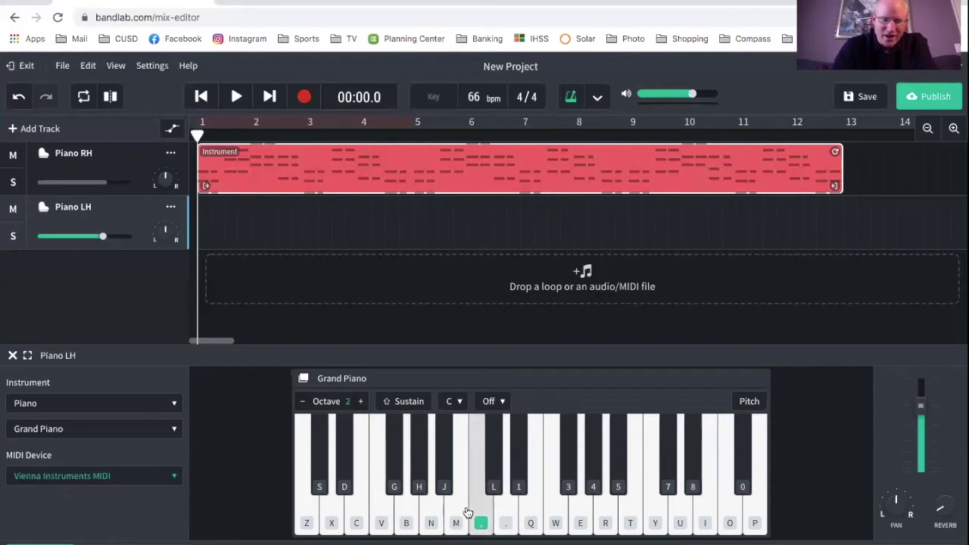
key("b")
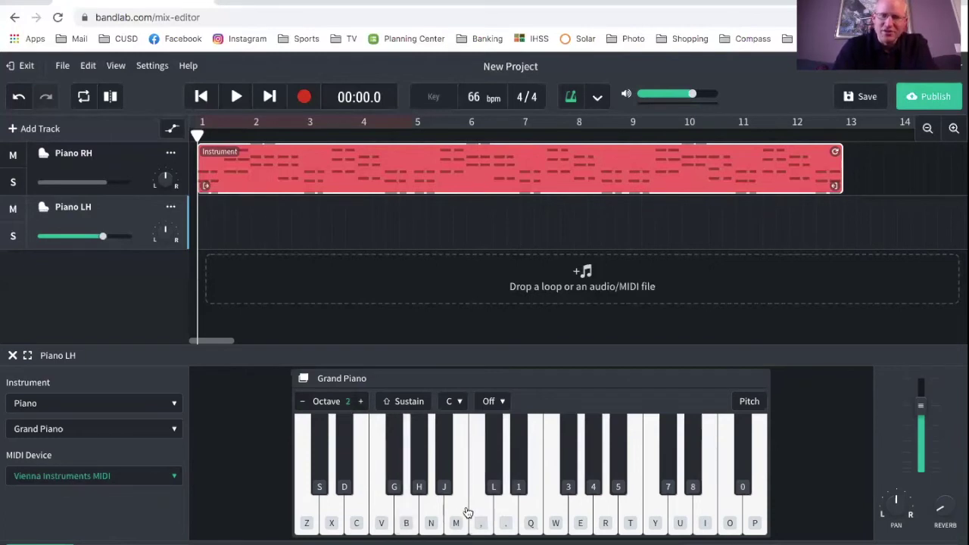
key("n")
key("n")
key("v")
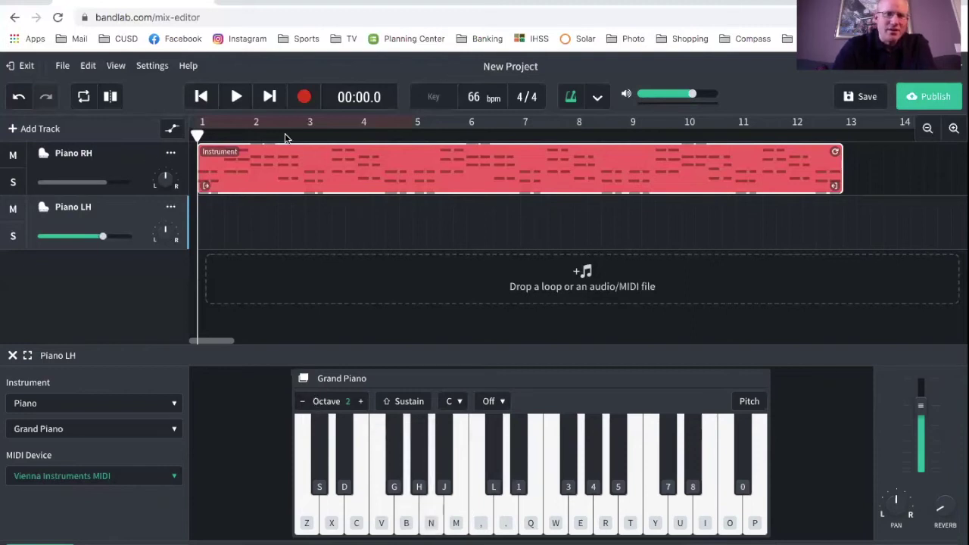
Record the Piano LH bass line over bars 1 to 12, striking C, G, A, F, C, G, F, C twice each and repeating every four bars.
left_click(303, 97)
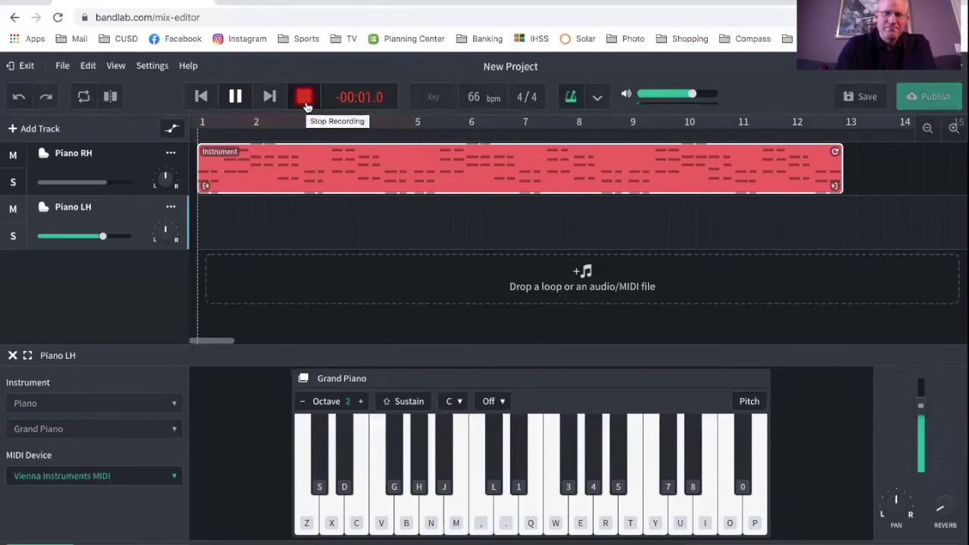
key("comma")
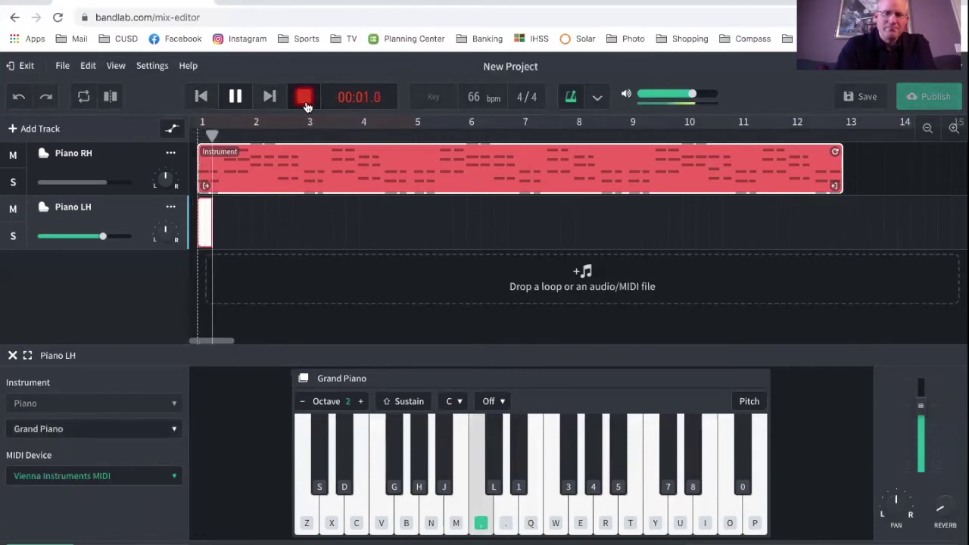
key("b")
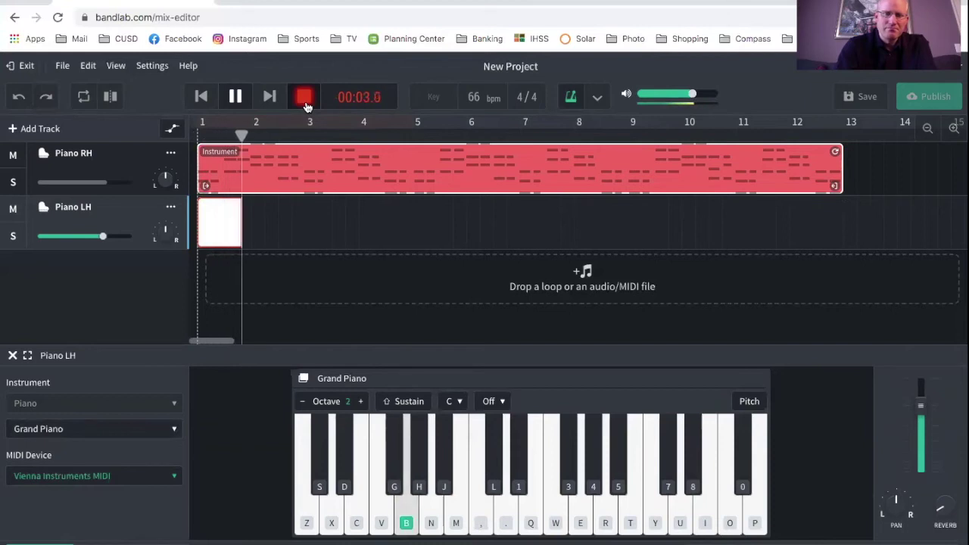
key("n")
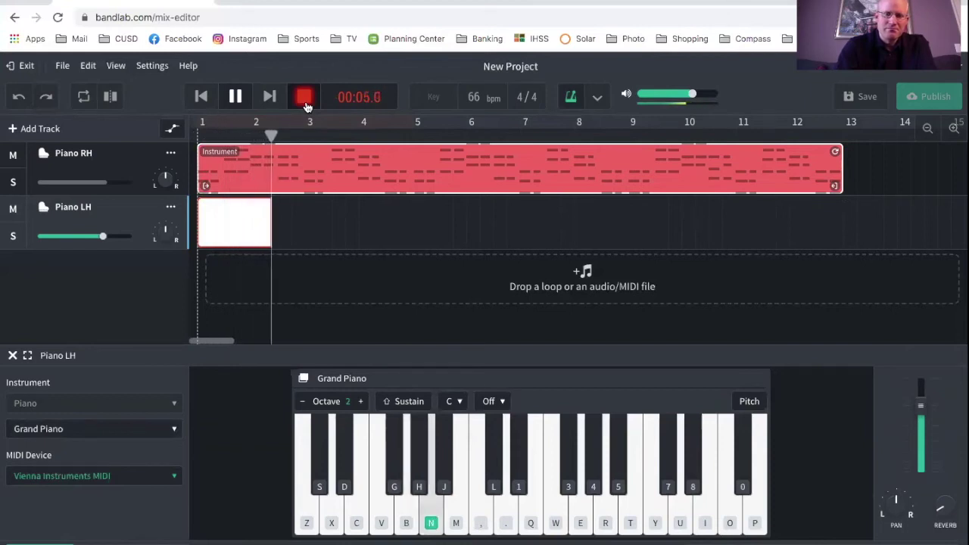
key("v")
key("v")
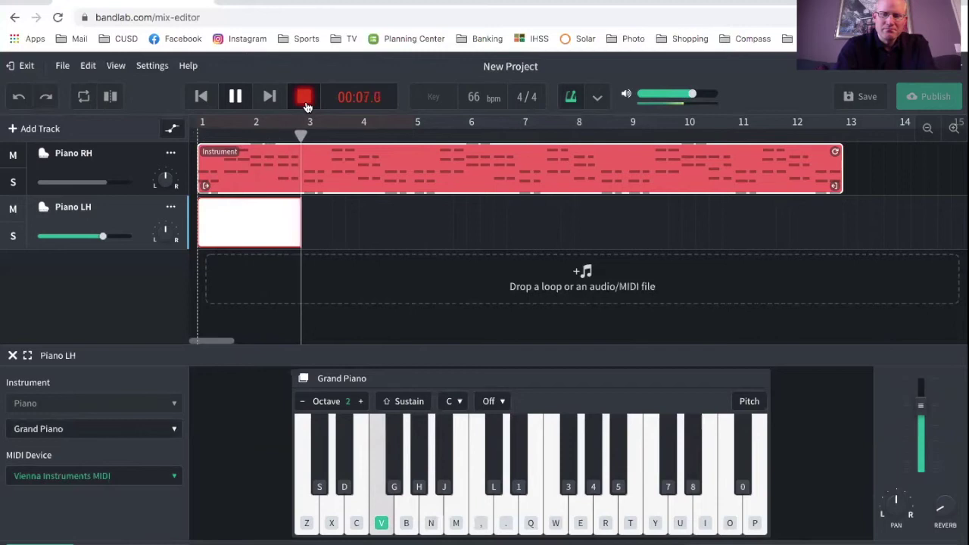
key("comma")
key("comma")
key("b")
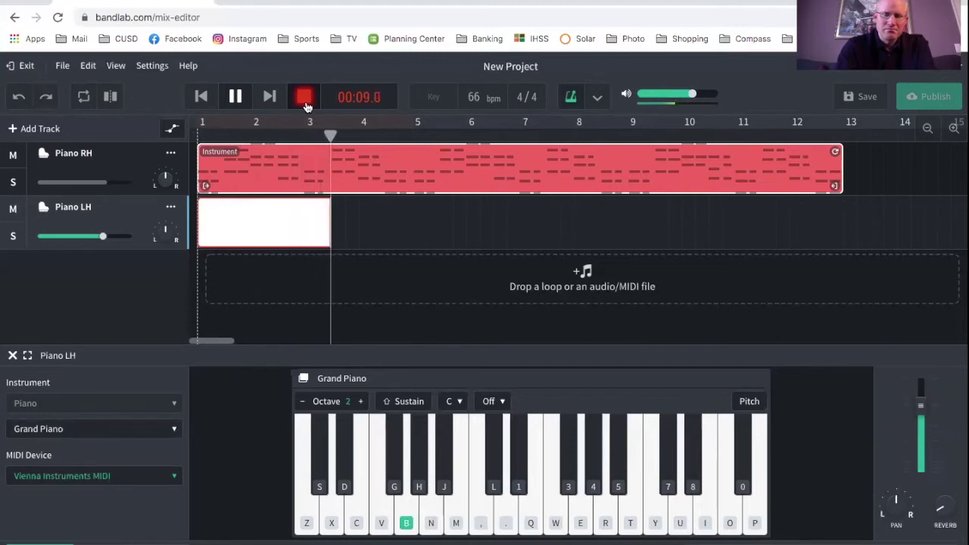
key("b")
key("v")
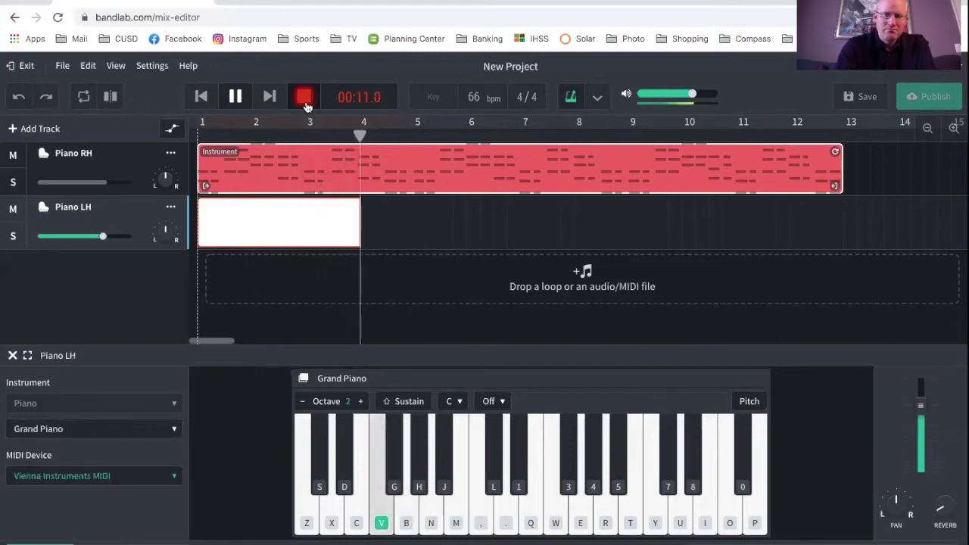
key("v")
key("comma")
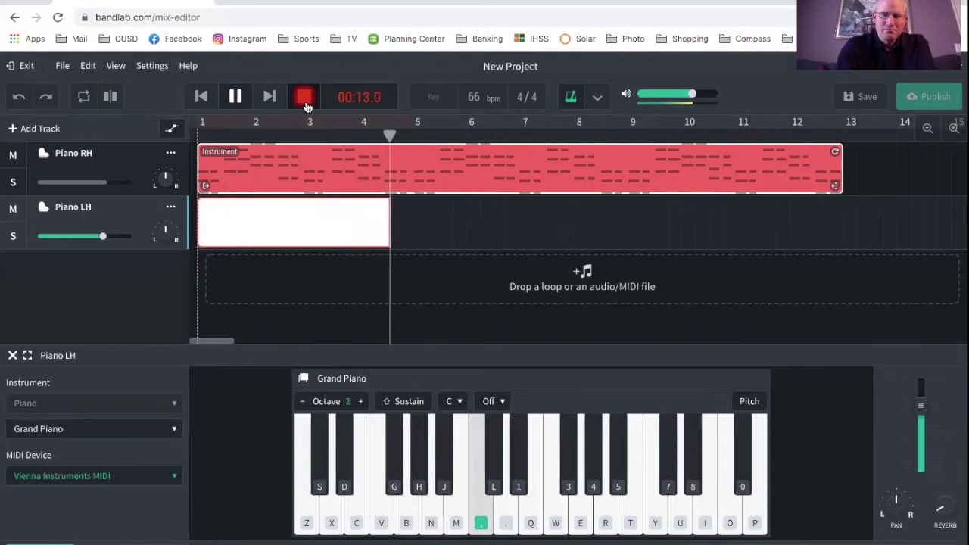
key("comma")
key("comma")
key("comma")
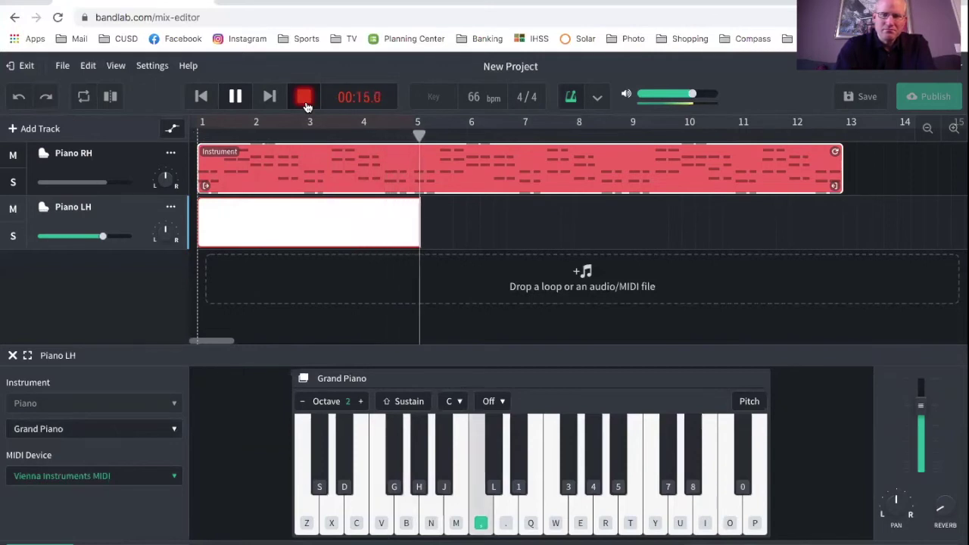
key("b")
key("b")
key("n")
key("n")
key("v")
key("v")
key("comma")
key("comma")
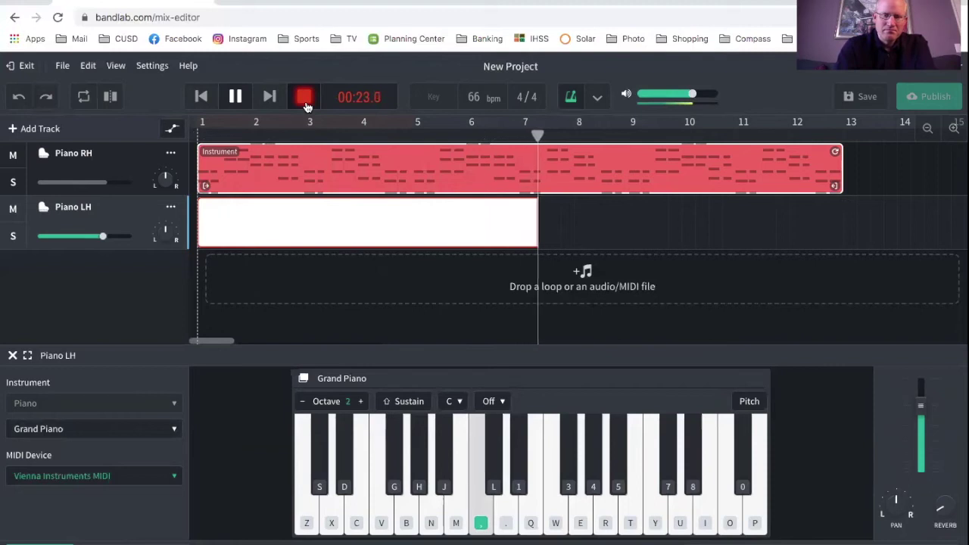
key("b")
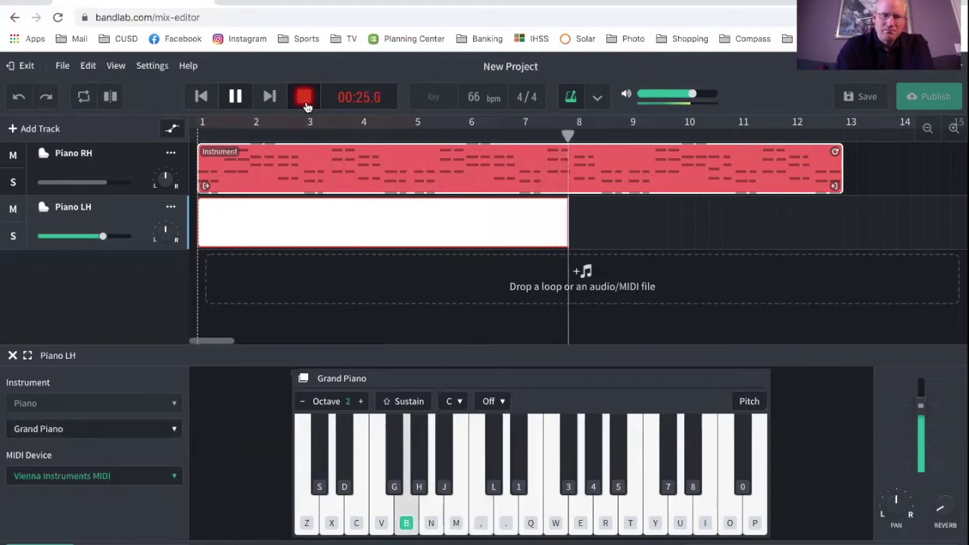
key("v")
key("v")
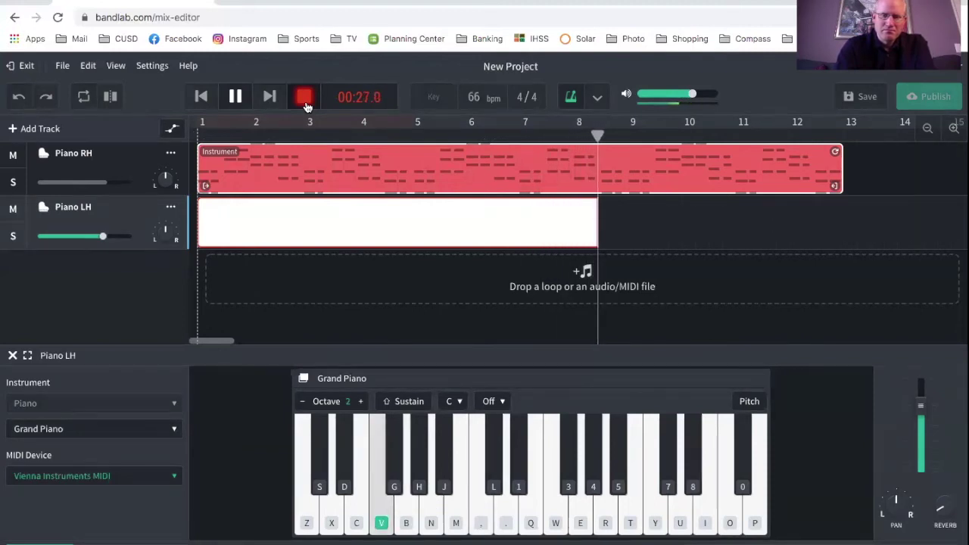
key("comma")
key("comma")
key("comma")
key("b")
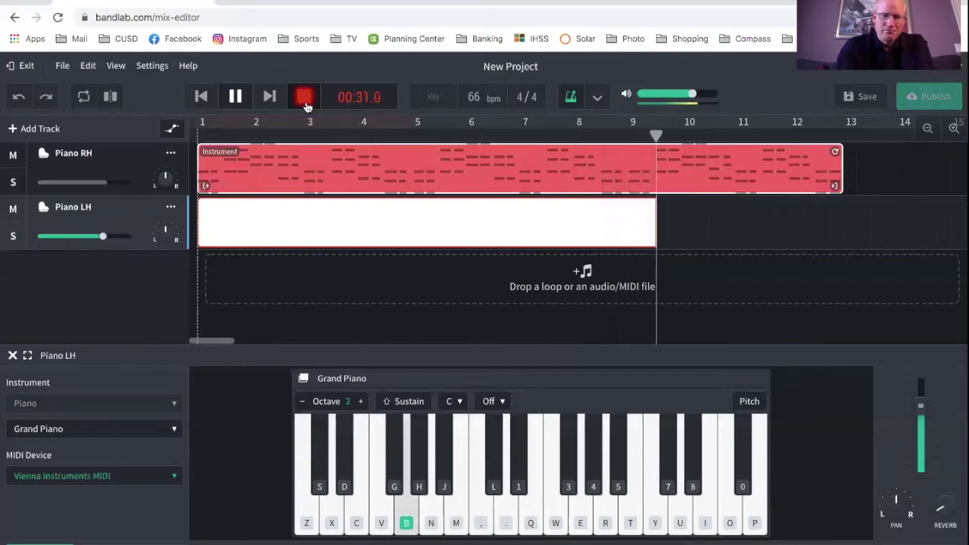
key("b")
key("n")
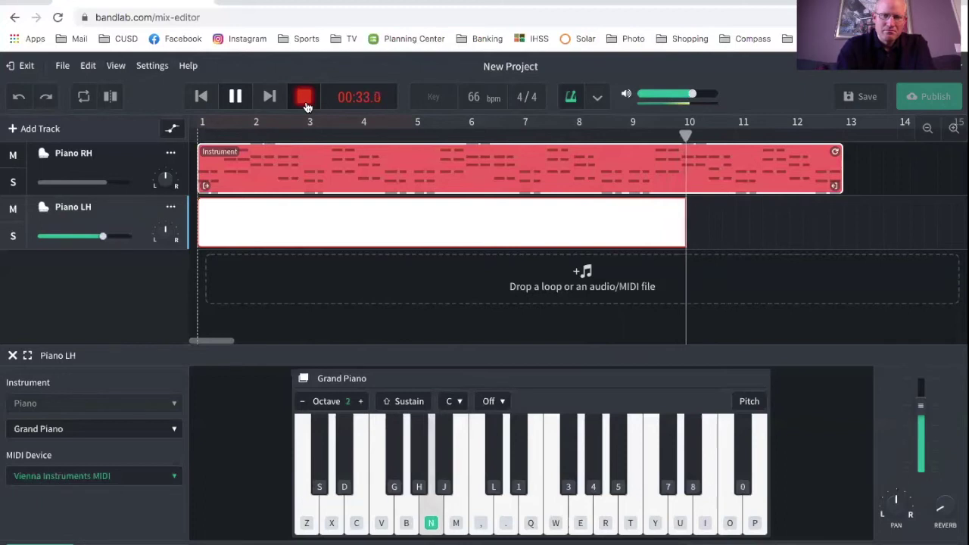
key("n")
key("v")
key("v")
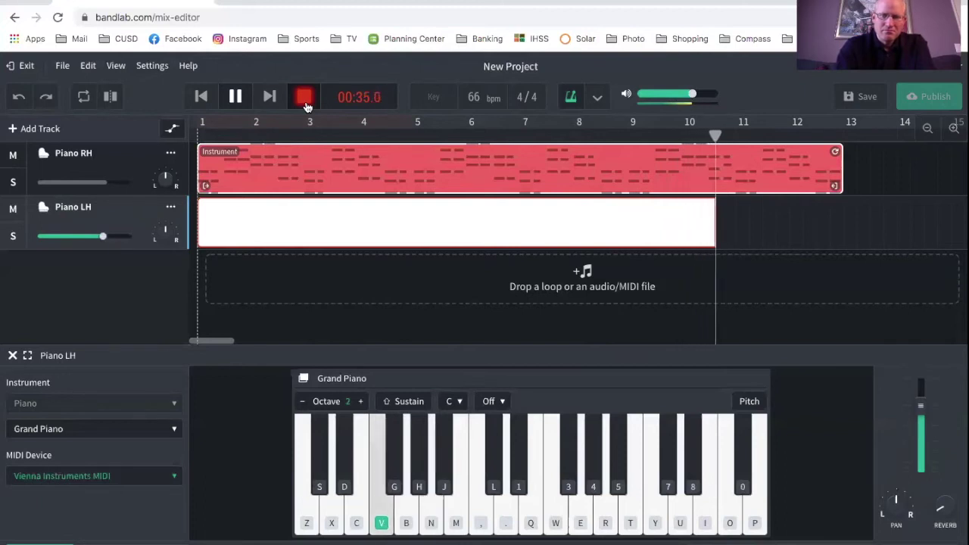
key("comma")
key("comma")
key("b")
key("b")
key("v")
key("v")
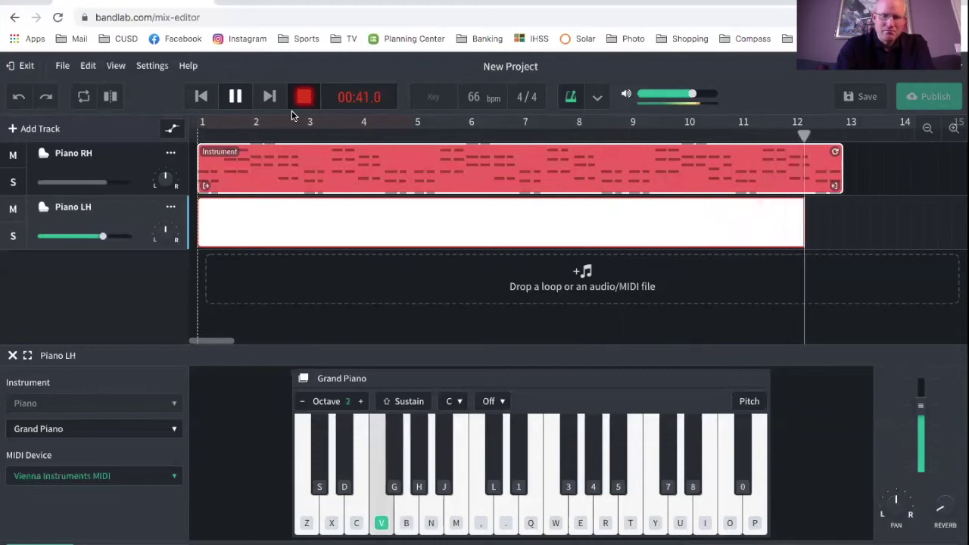
key("comma")
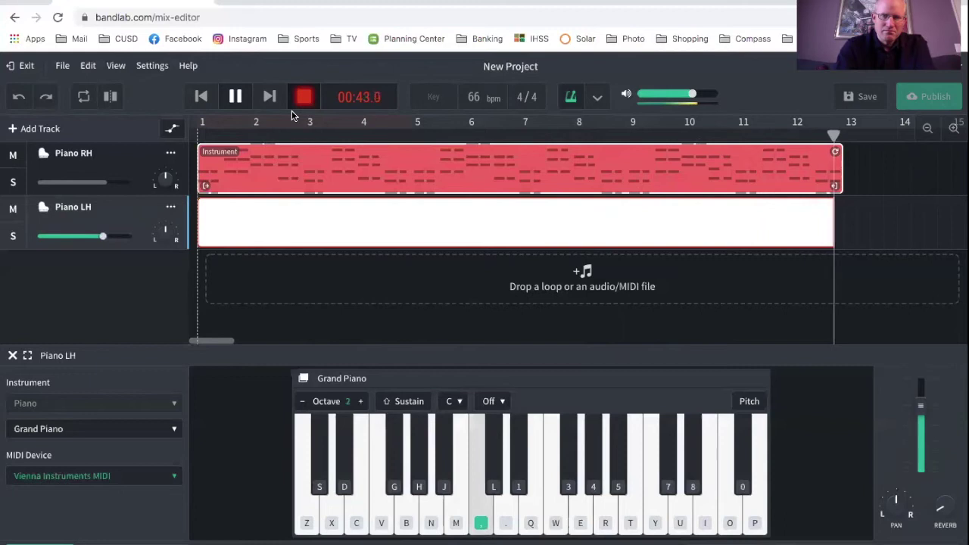
left_click(304, 97)
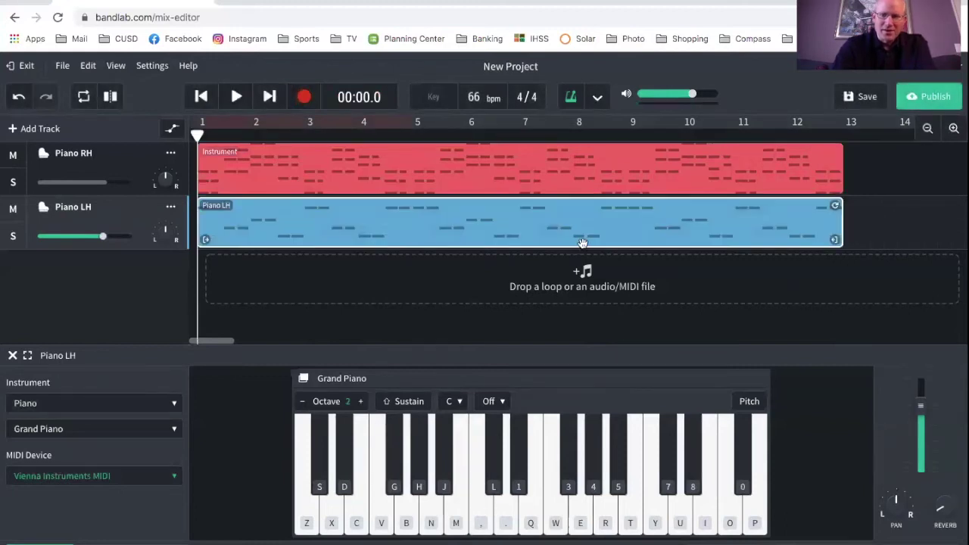
Open the Piano RH region's notes and move the middle note of the chord at 10.3 up one semitone to A4.
double_click(719, 167)
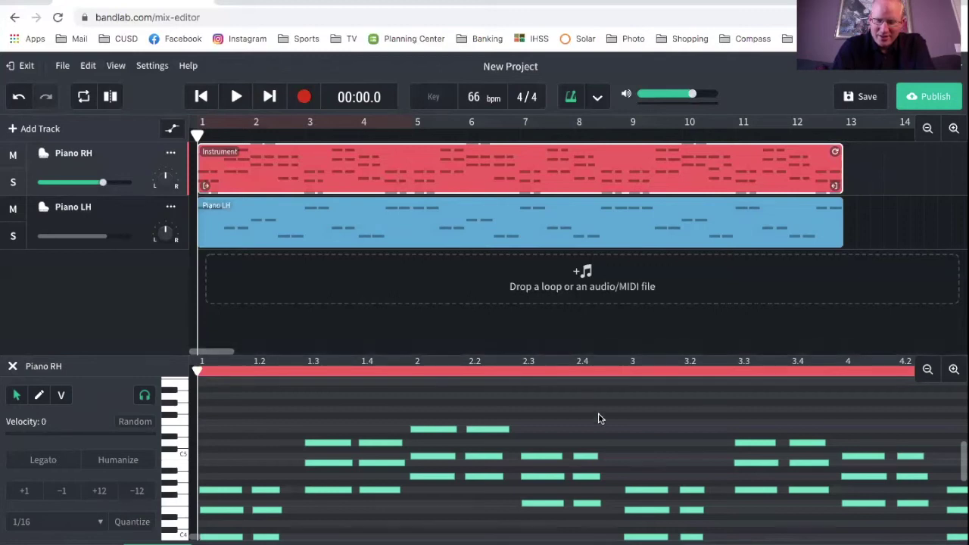
scroll(605, 452, "right", 10)
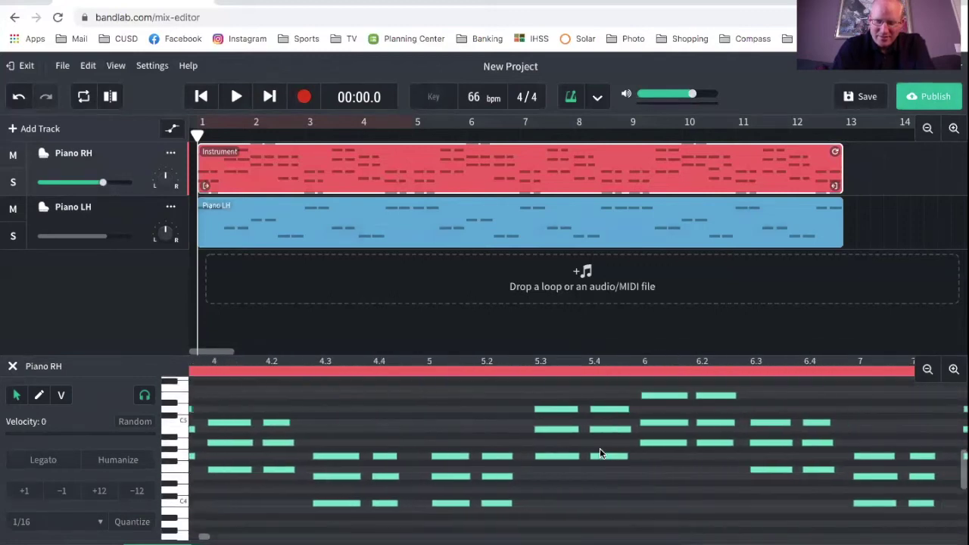
scroll(599, 452, "right", 7)
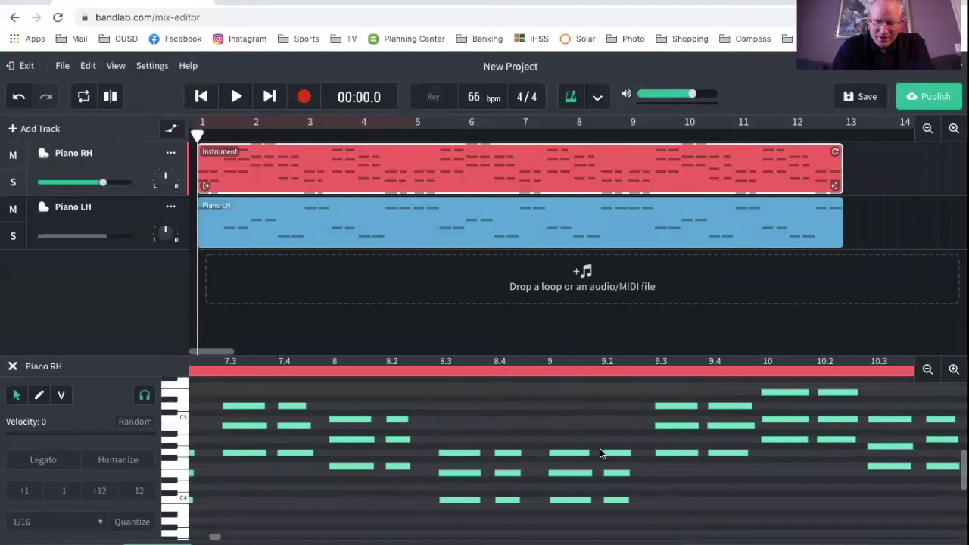
scroll(600, 452, "right", 2)
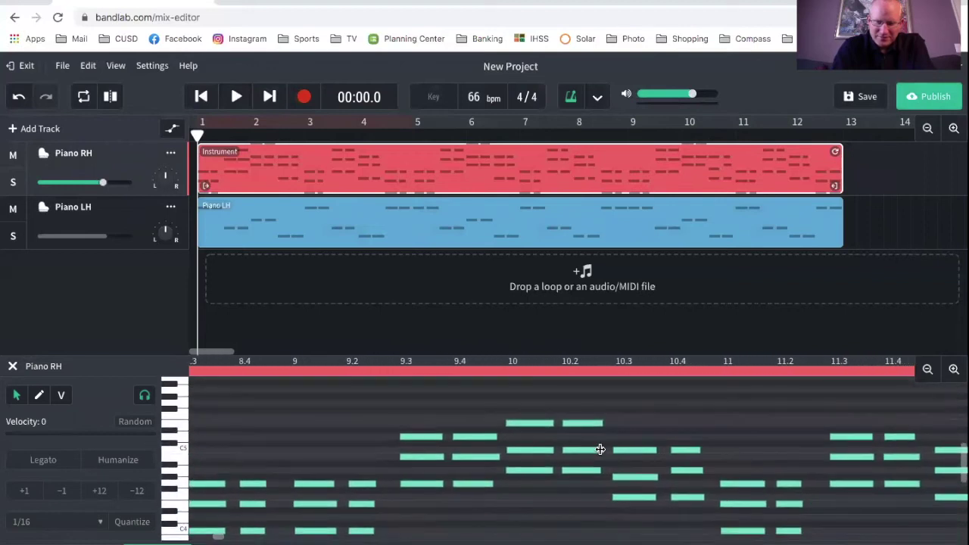
left_click(530, 450)
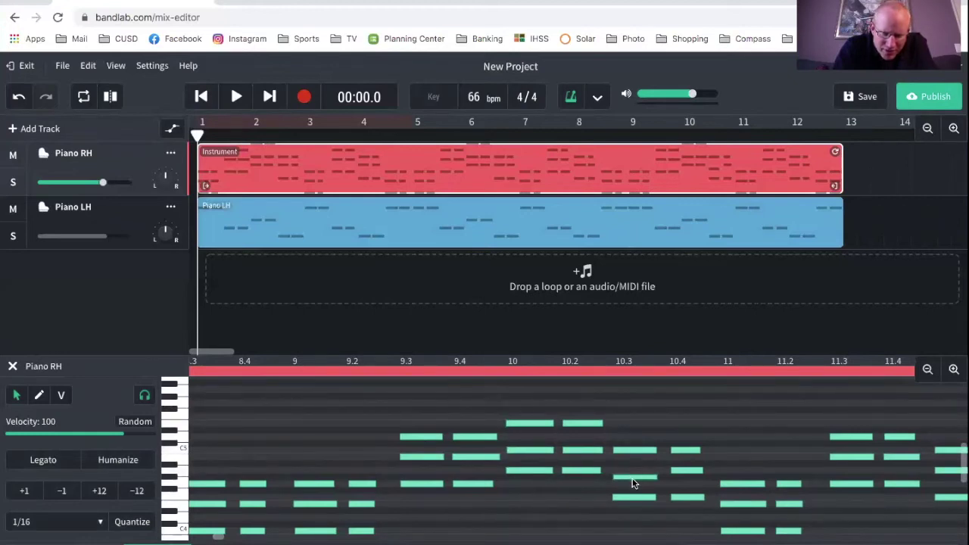
left_click_drag(632, 478, 632, 472)
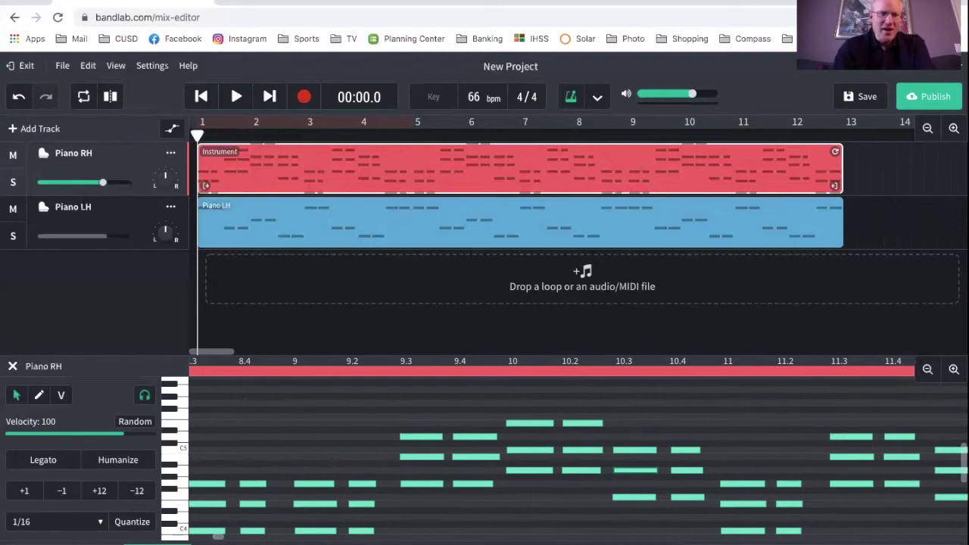
Play both piano tracks together from bar 1 to check the opening bars, and return the playhead to the start.
mouse_move(88, 187)
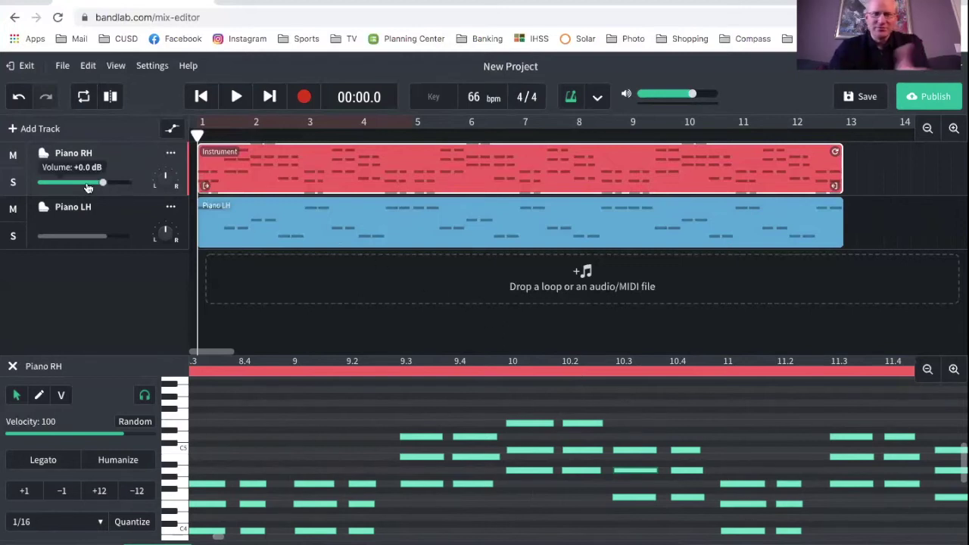
key("space")
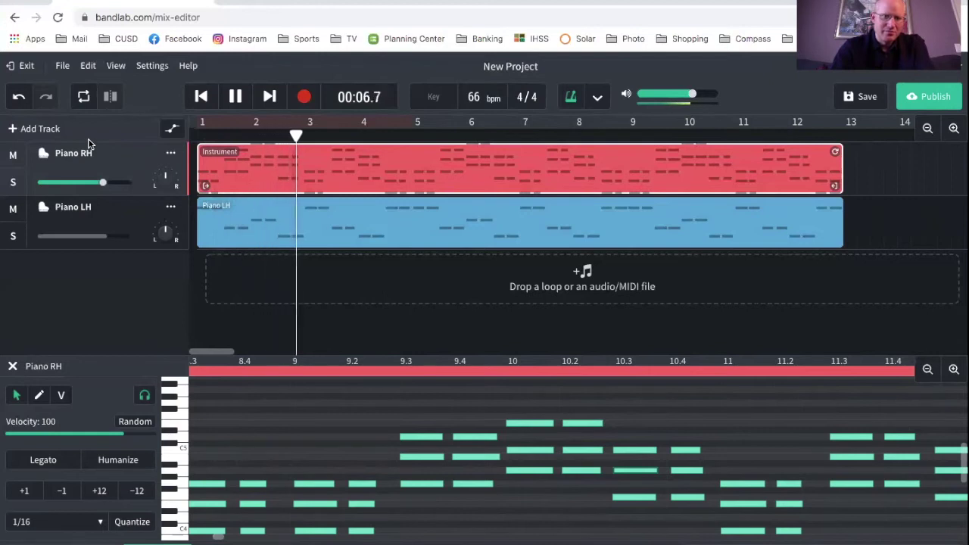
key("space")
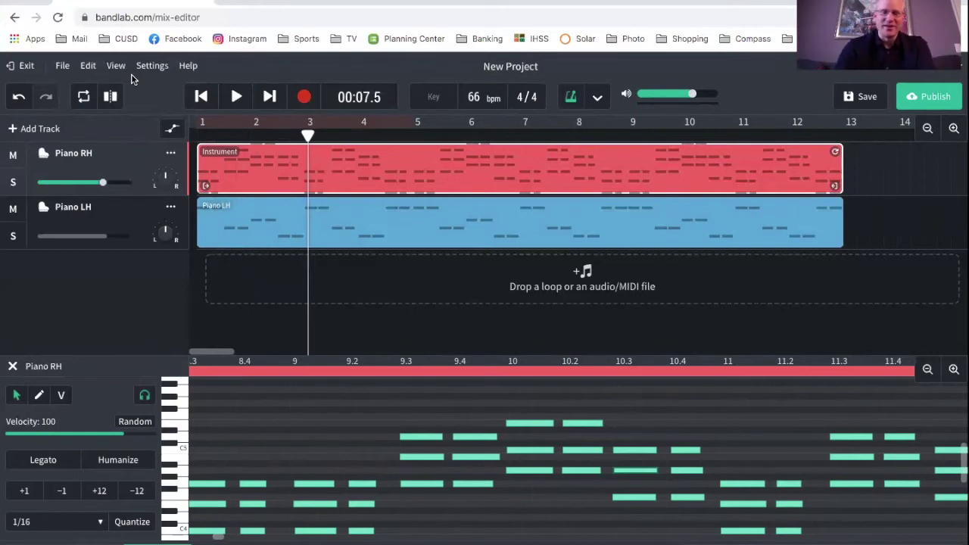
key("Return")
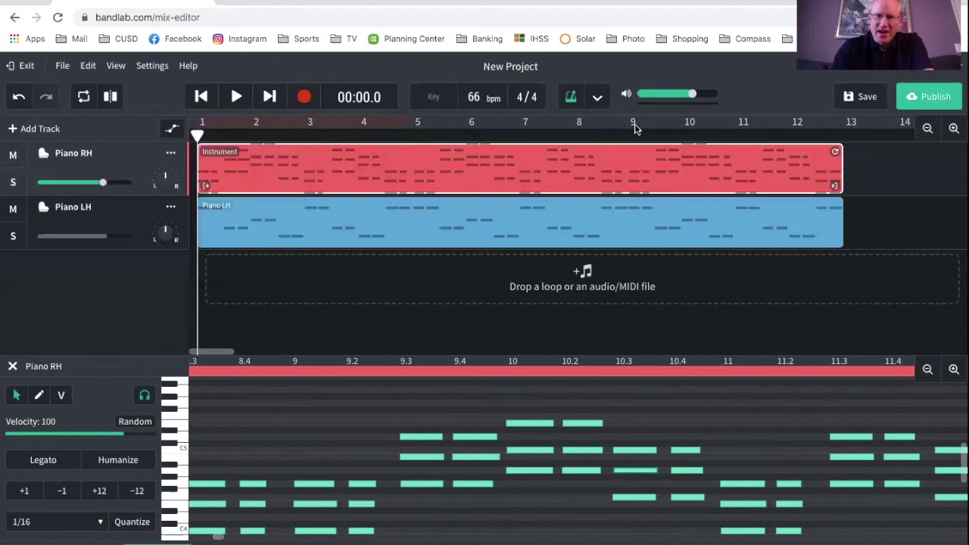
Add a third instrument track below Piano LH.
left_click(44, 130)
left_click(255, 314)
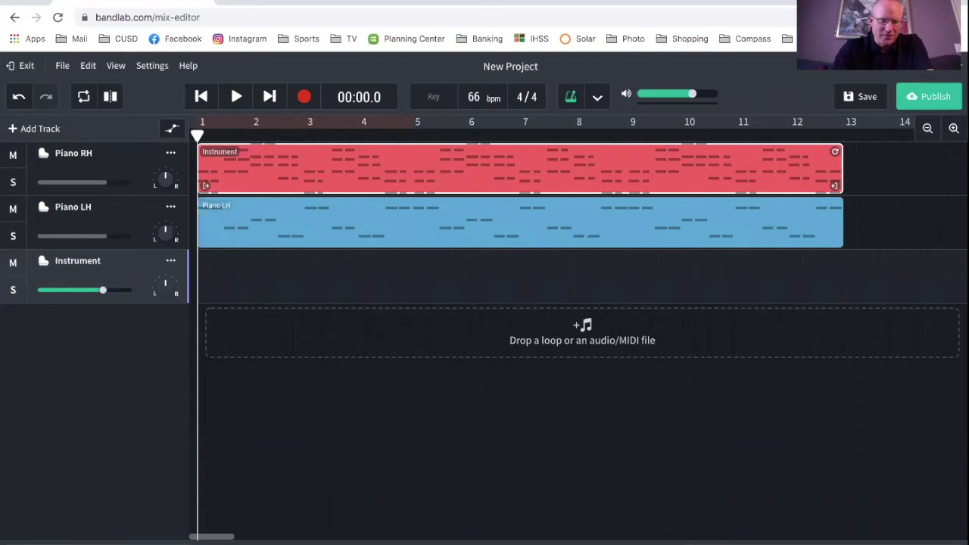
Assign the '62 P-Bass to the third track and try out the notes C, G, A and F on it.
left_click(69, 403)
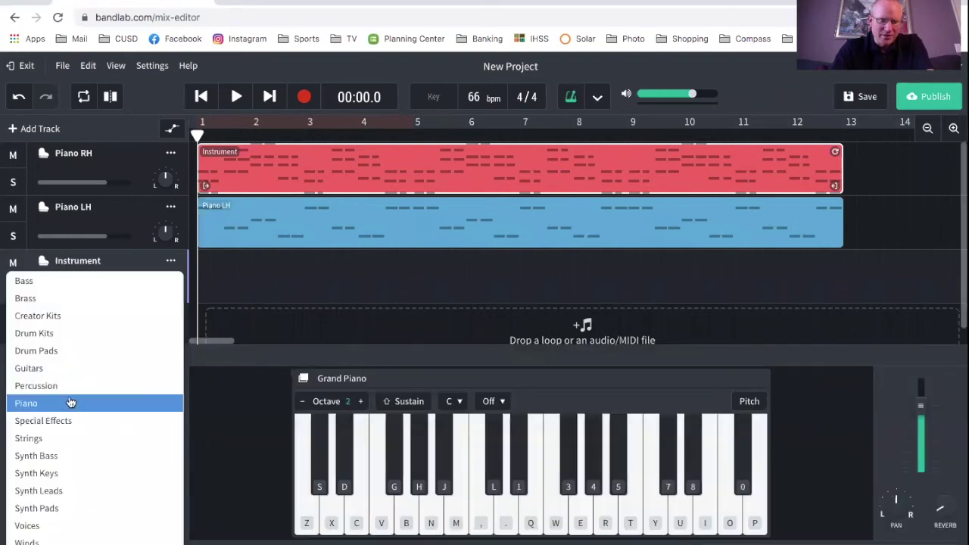
left_click(56, 281)
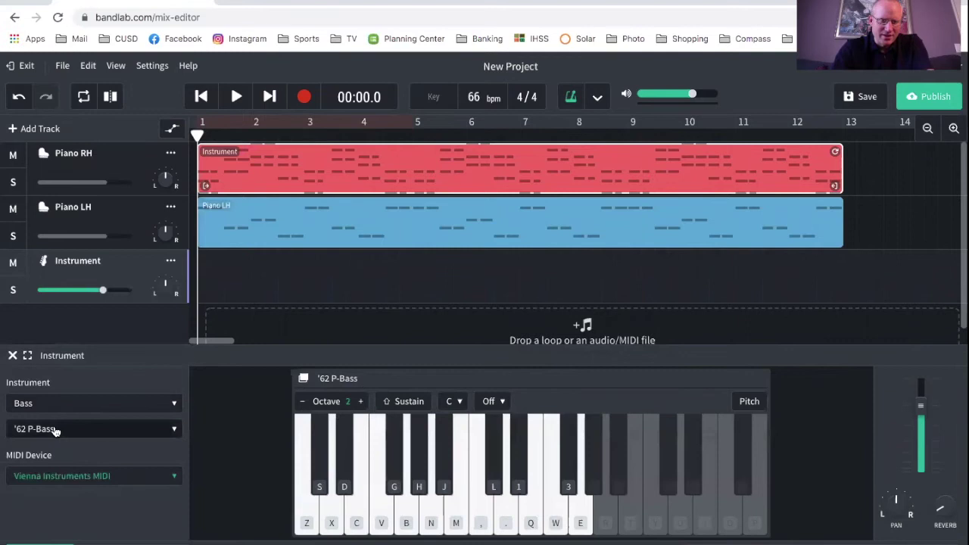
key("comma")
key("b")
key("n")
key("v")
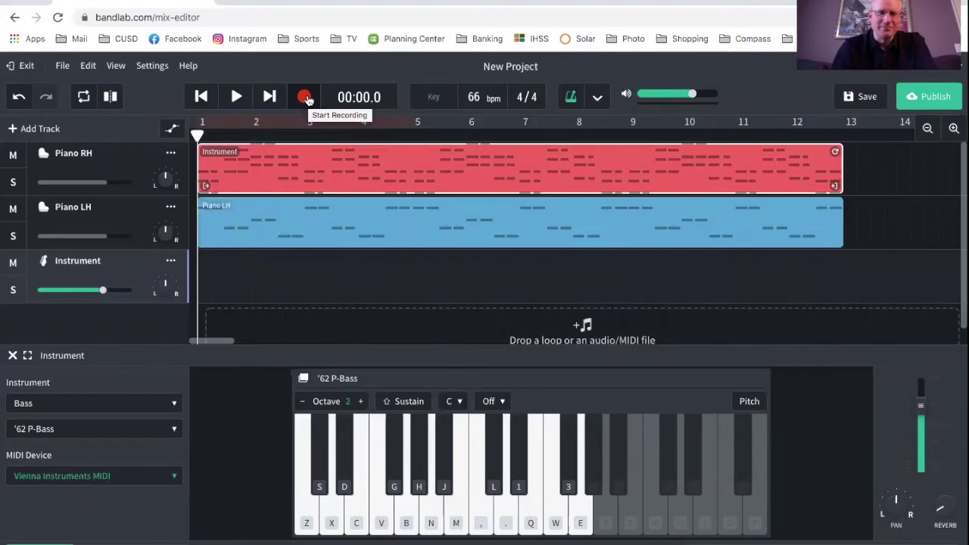
key("comma")
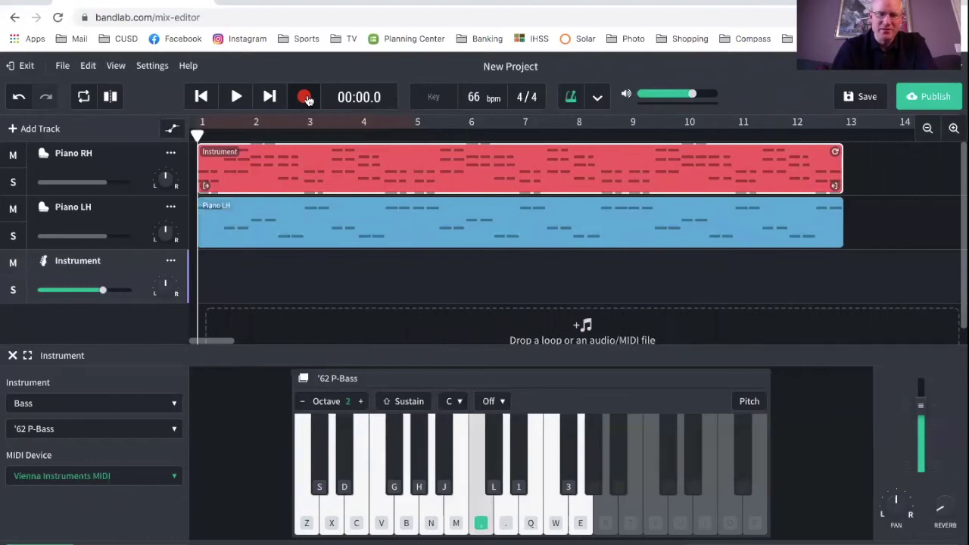
Record the bass track over bars 1 to 12, cycling C, G, A, F, C, G, F, C every four bars with three hits per note from bar 5.
left_click(305, 97)
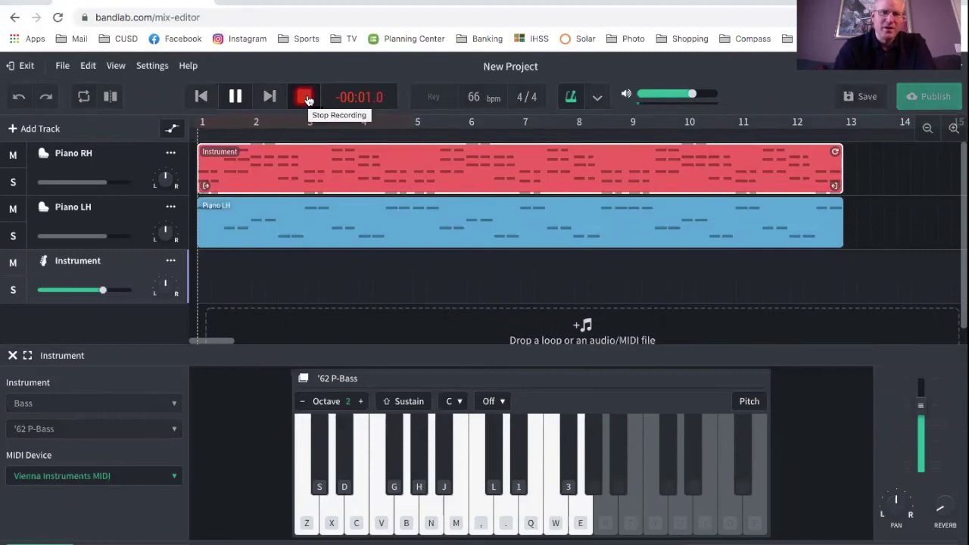
key("comma")
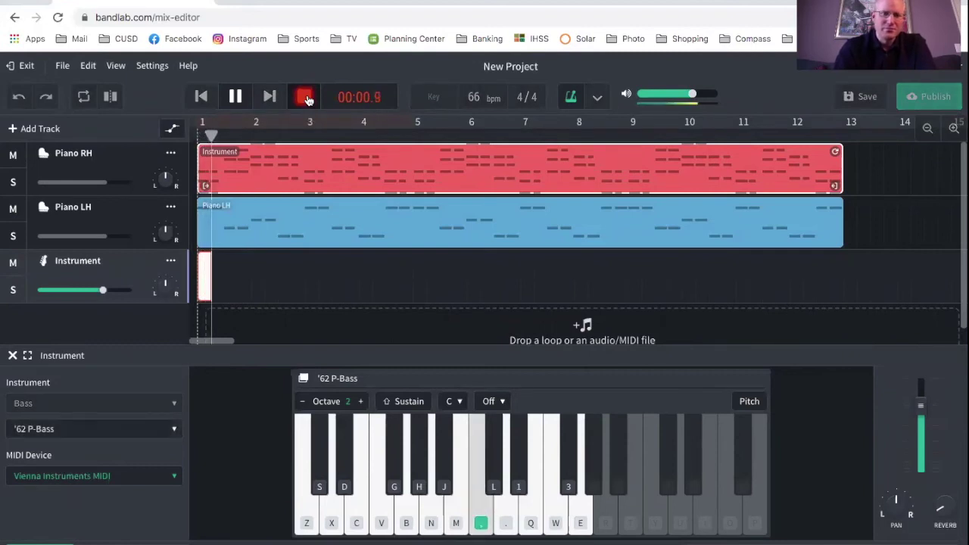
key("b")
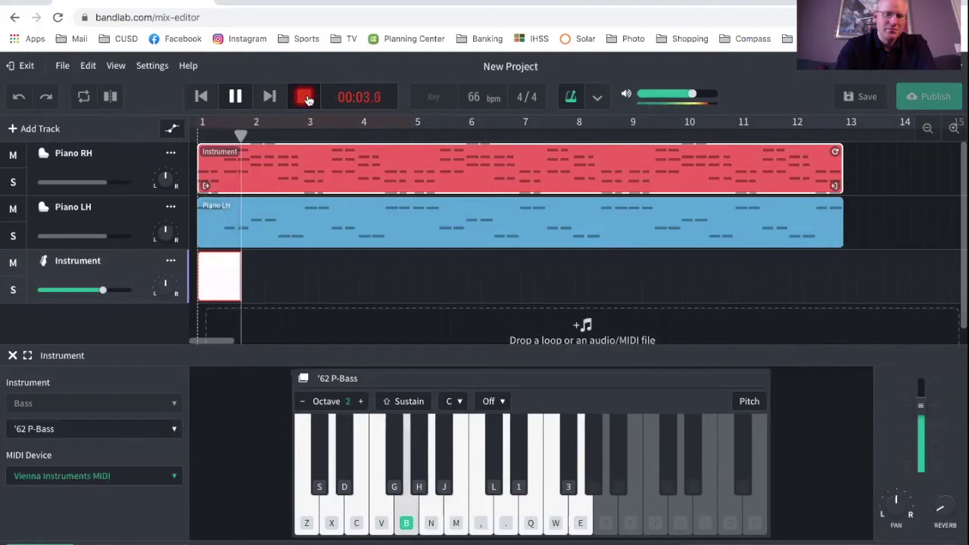
key("n")
key("n")
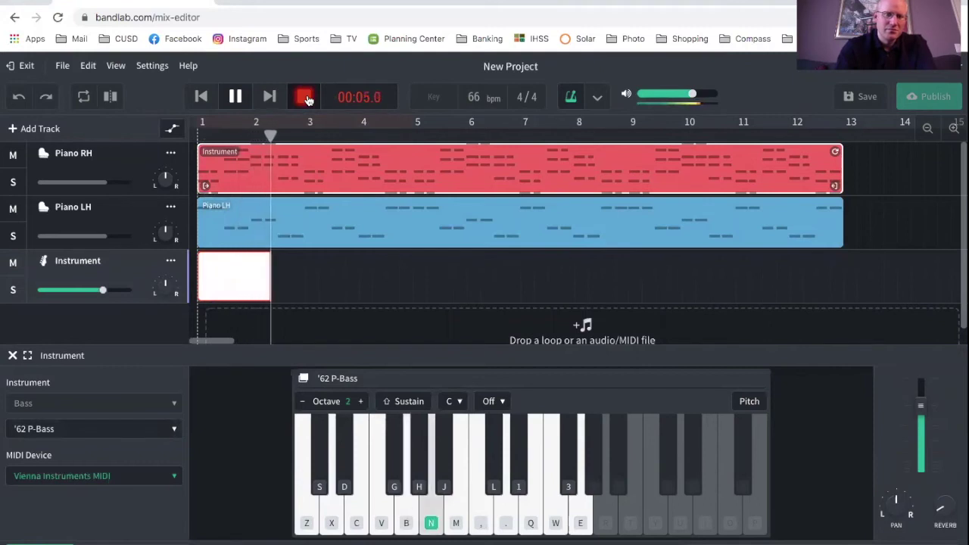
key("v")
key("v")
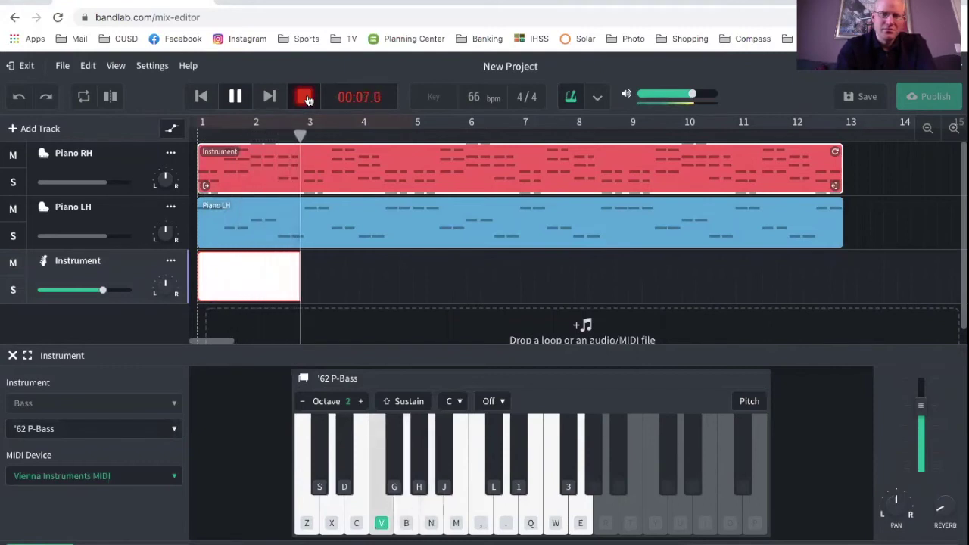
key("comma")
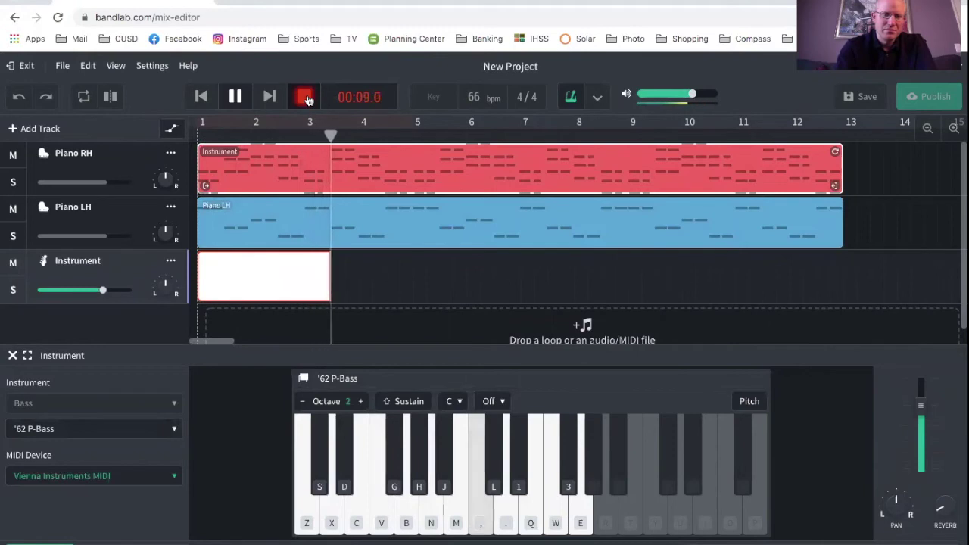
key("b")
key("v")
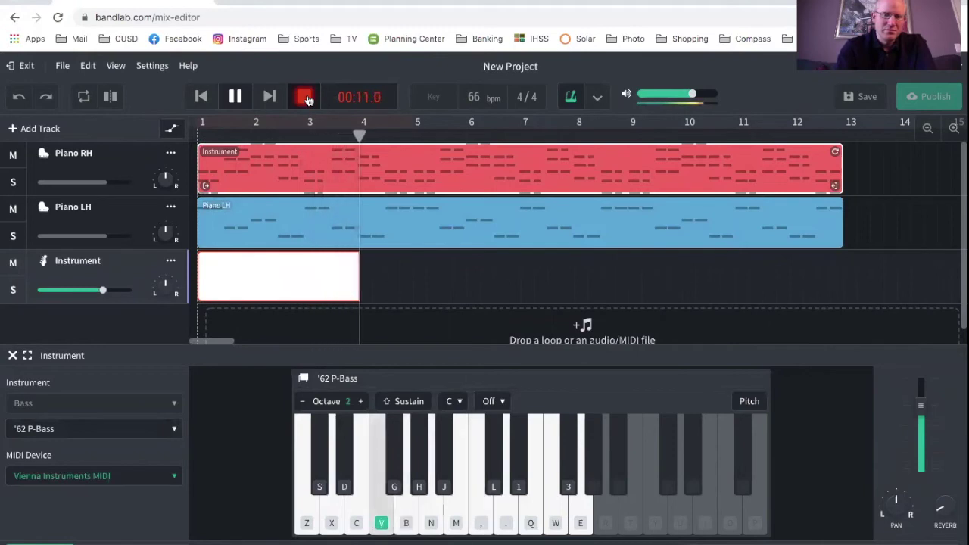
key("v")
key("comma")
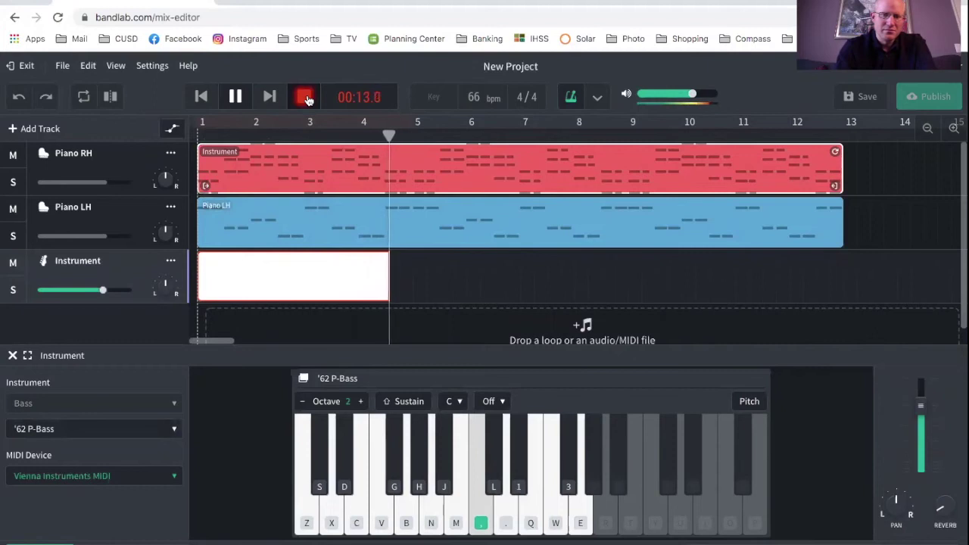
key("comma")
key("comma")
key("comma")
key("comma")
key("b")
key("b")
key("b")
key("b")
key("n")
key("n")
key("n")
key("v")
key("v")
key("v")
key("comma")
key("comma")
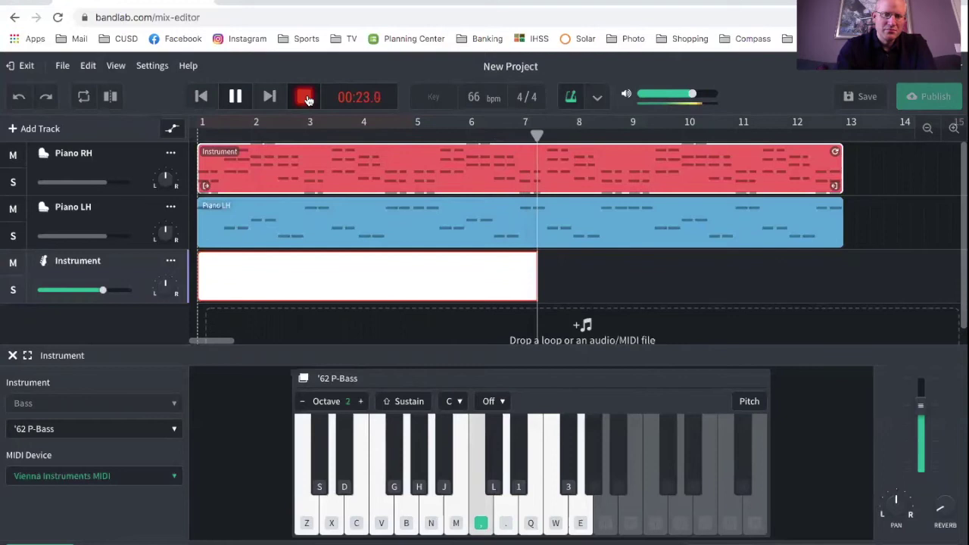
key("b")
key("b")
key("b")
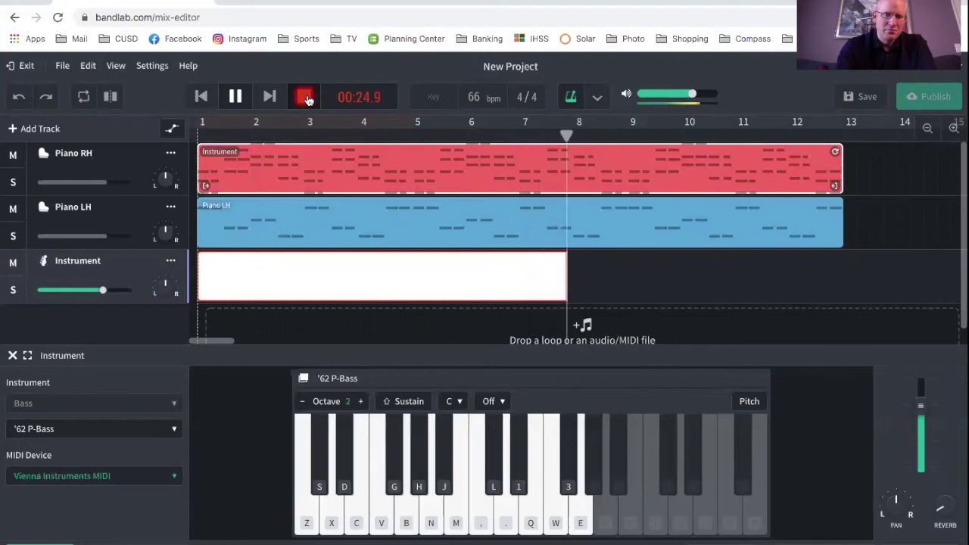
key("b")
key("v")
key("v")
key("v")
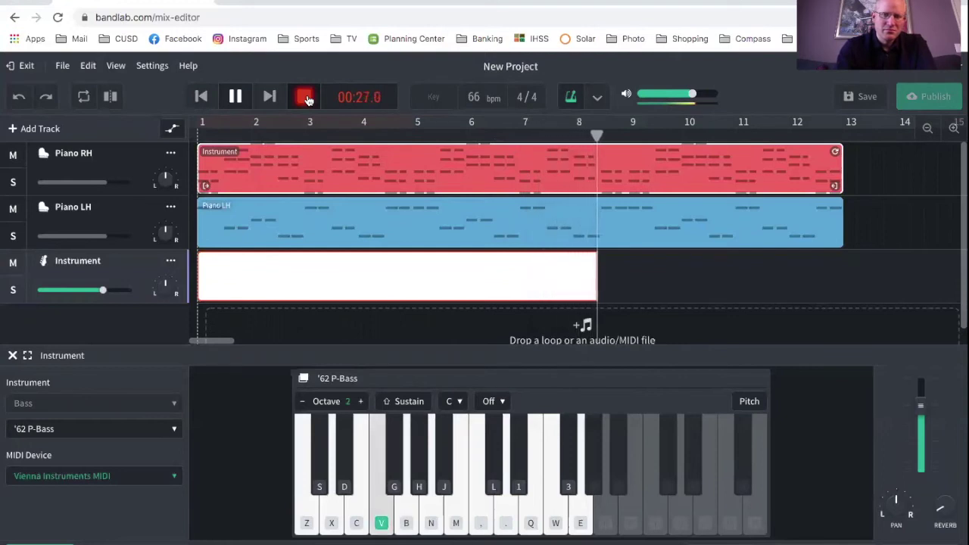
key("comma")
key("comma")
key("comma")
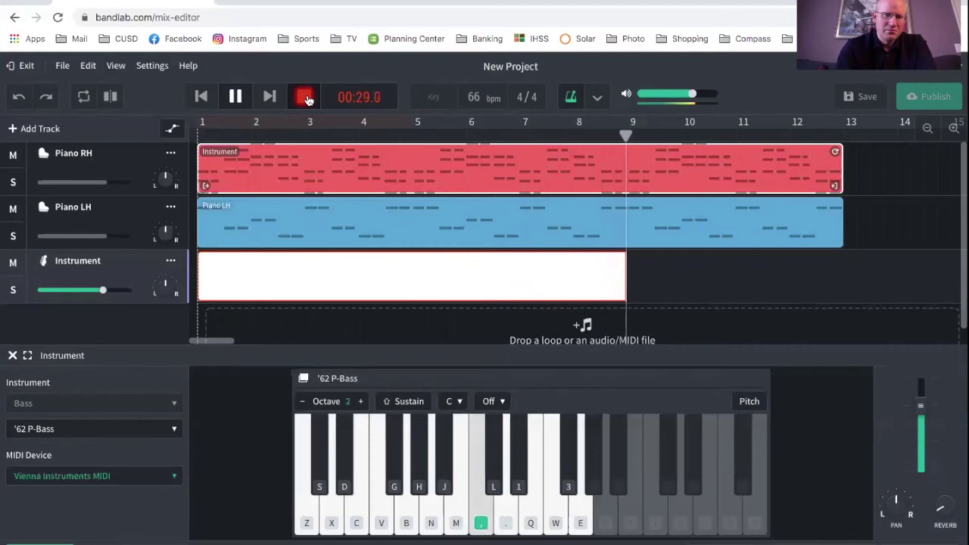
key("comma")
key("comma")
key("comma")
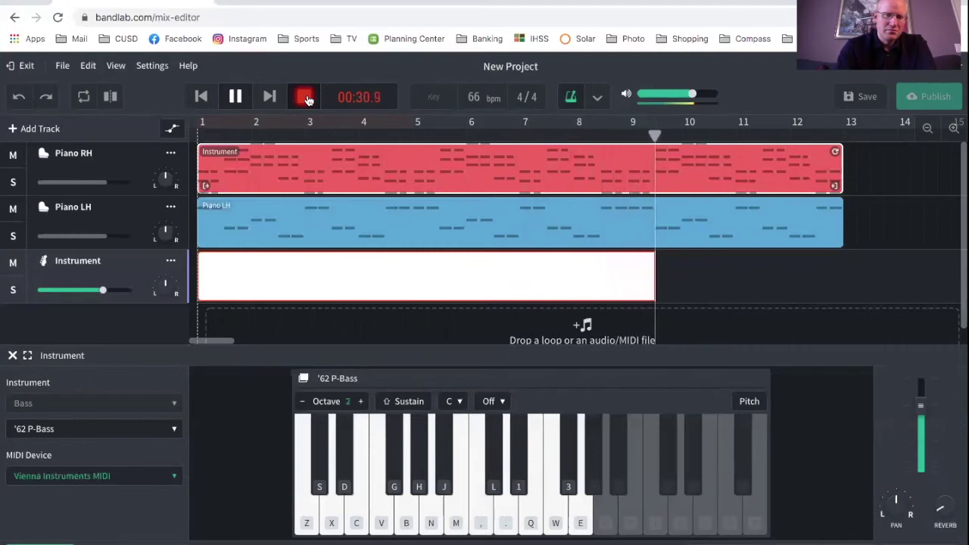
key("b")
key("b")
key("b")
key("n")
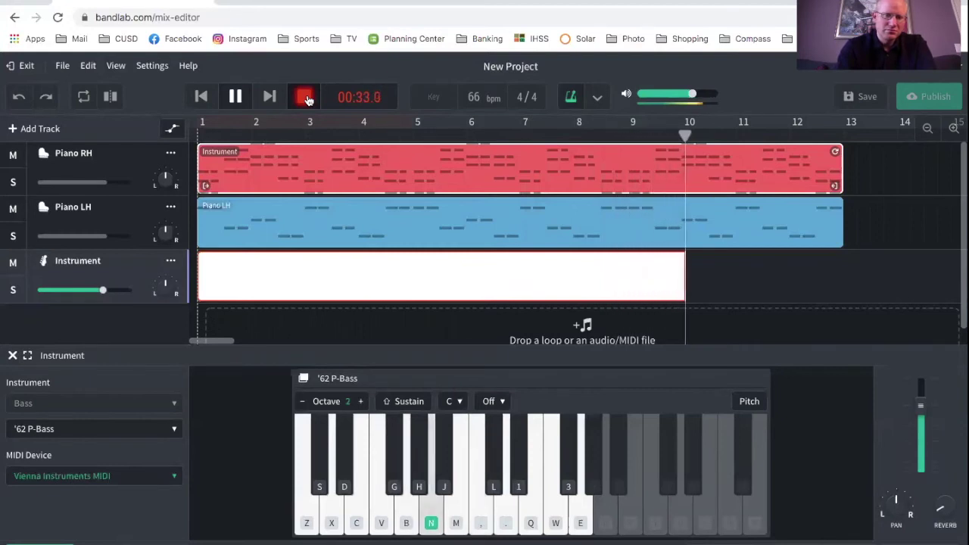
key("n")
key("n")
key("v")
key("v")
key("v")
key("comma")
key("comma")
key("comma")
key("b")
key("b")
key("b")
key("v")
key("v")
key("v")
key("comma")
key("comma")
key("comma")
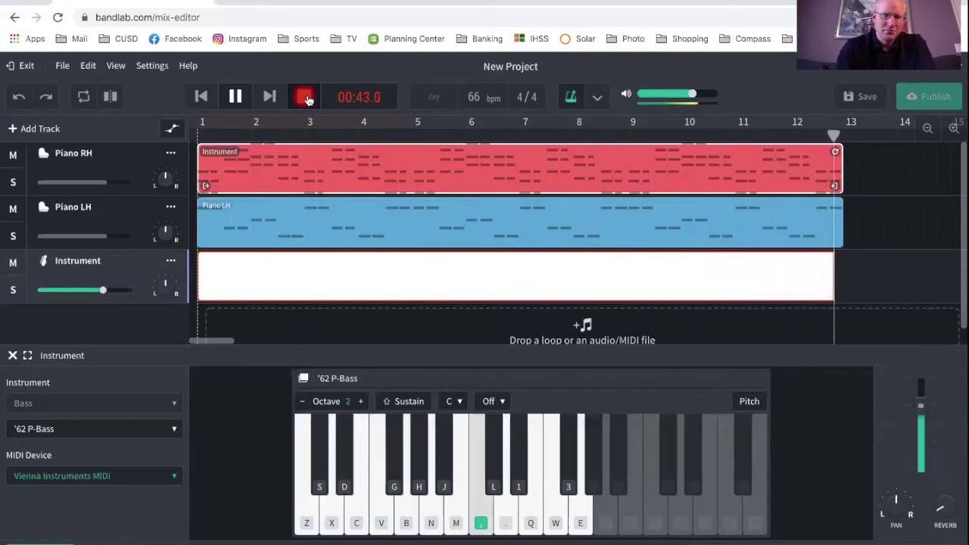
left_click(305, 97)
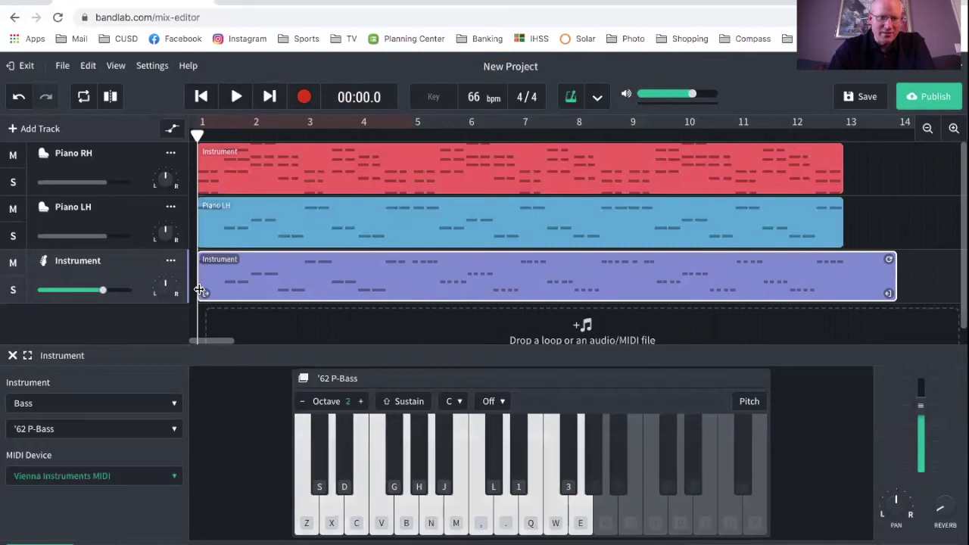
Trim the bass region to start just before bar 5 and end level with the piano regions, playing its entry as a check.
left_click_drag(199, 290, 408, 306)
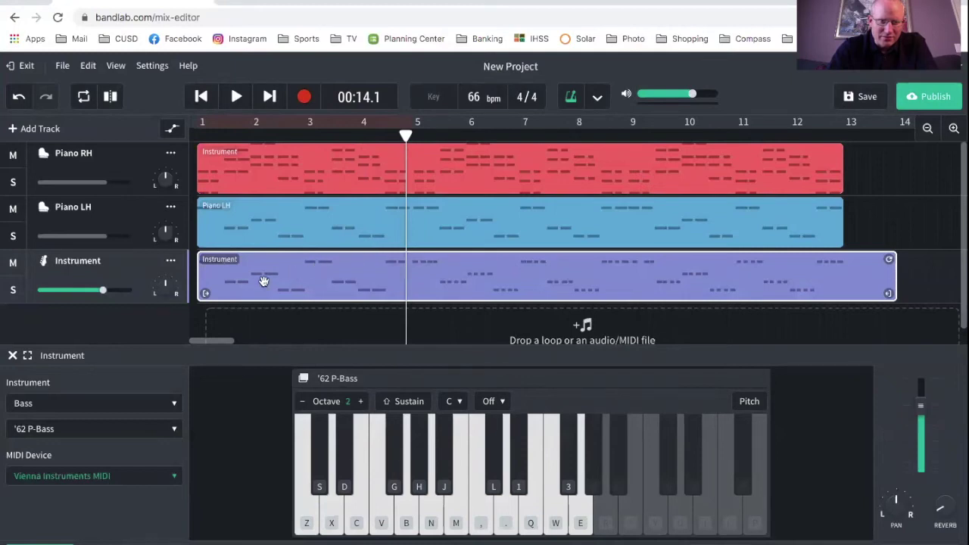
left_click_drag(201, 291, 407, 297)
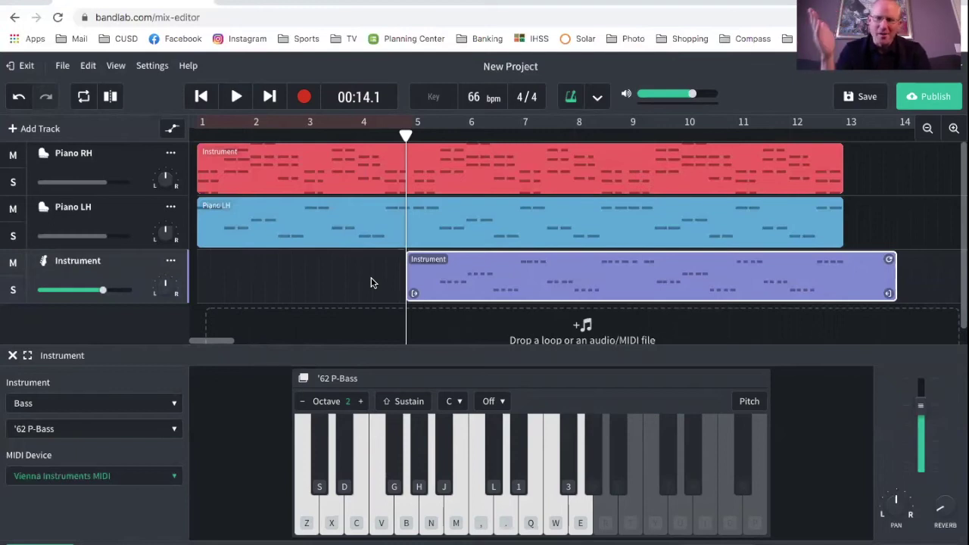
key("space")
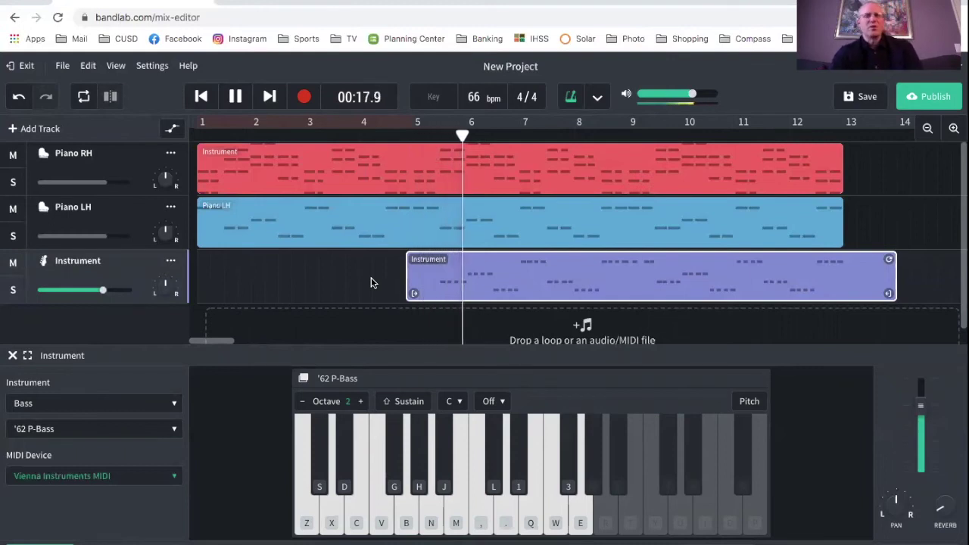
key("space")
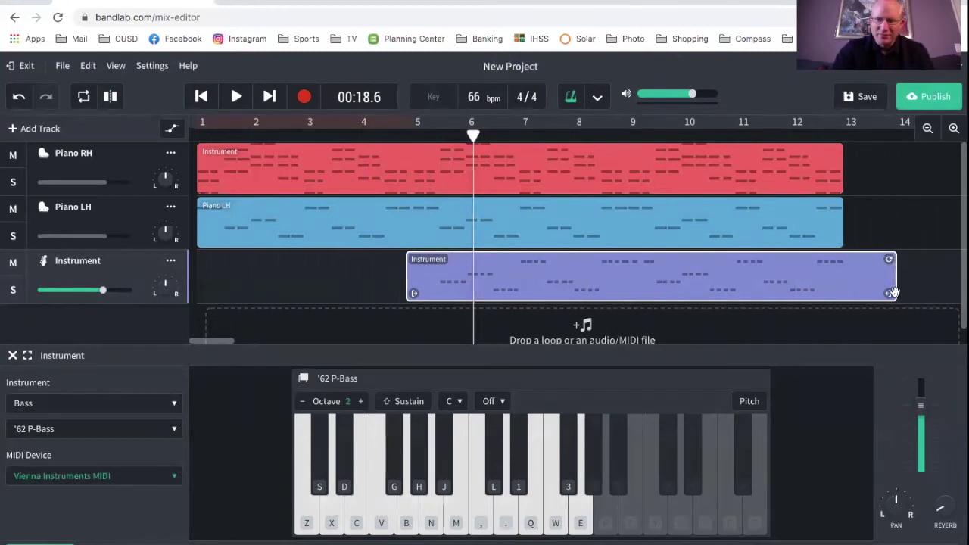
left_click_drag(891, 293, 839, 296)
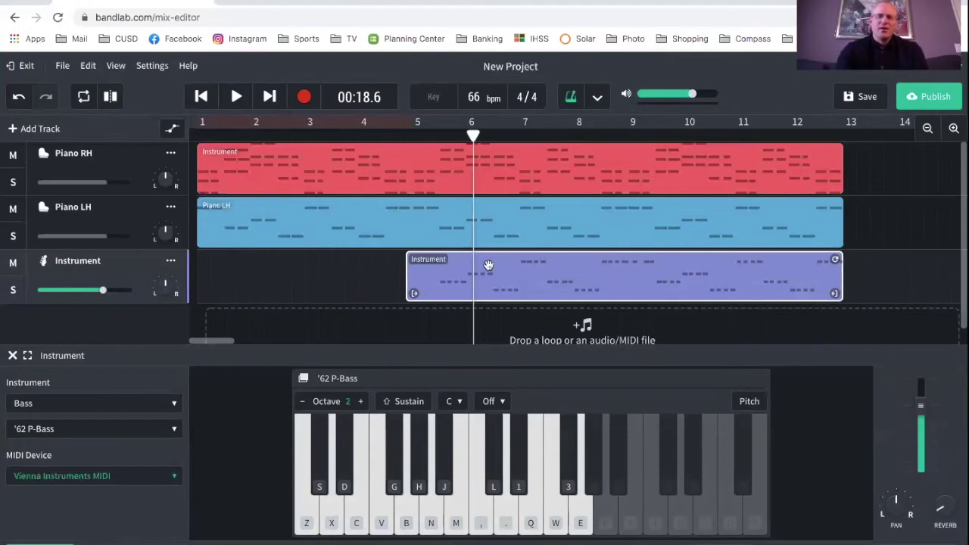
scroll(489, 268, "down", 1)
scroll(490, 281, "up", 1)
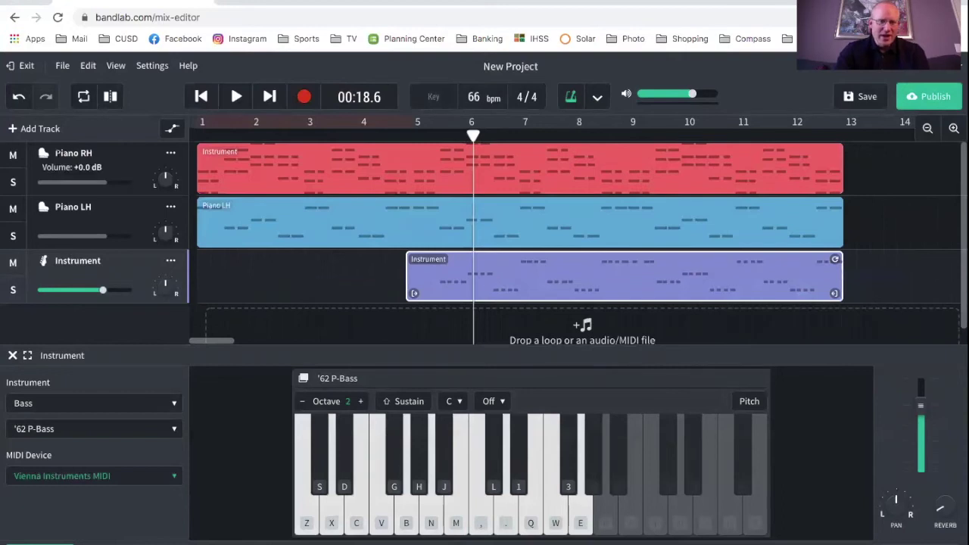
Add a fourth instrument track and assign it the Jazz Guitar from the Guitars category.
left_click(50, 130)
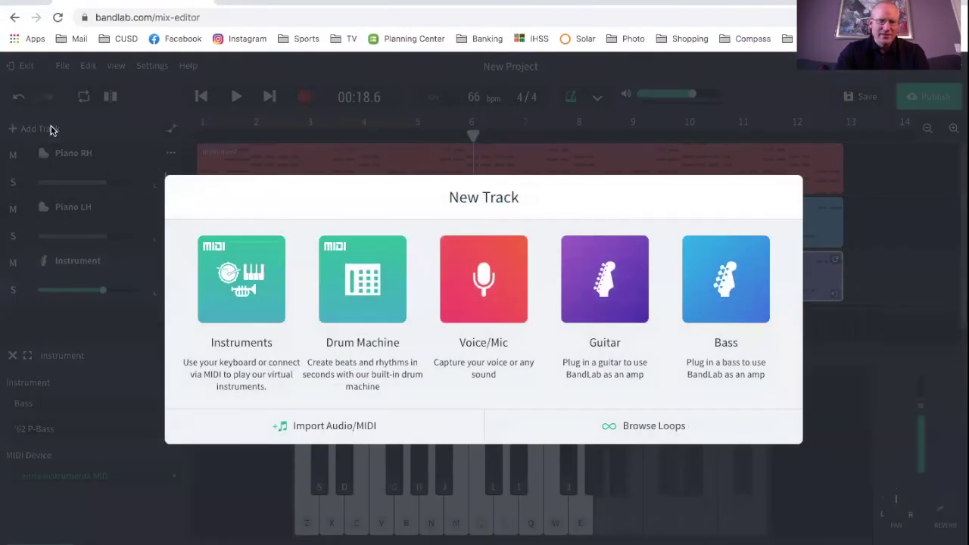
left_click(243, 279)
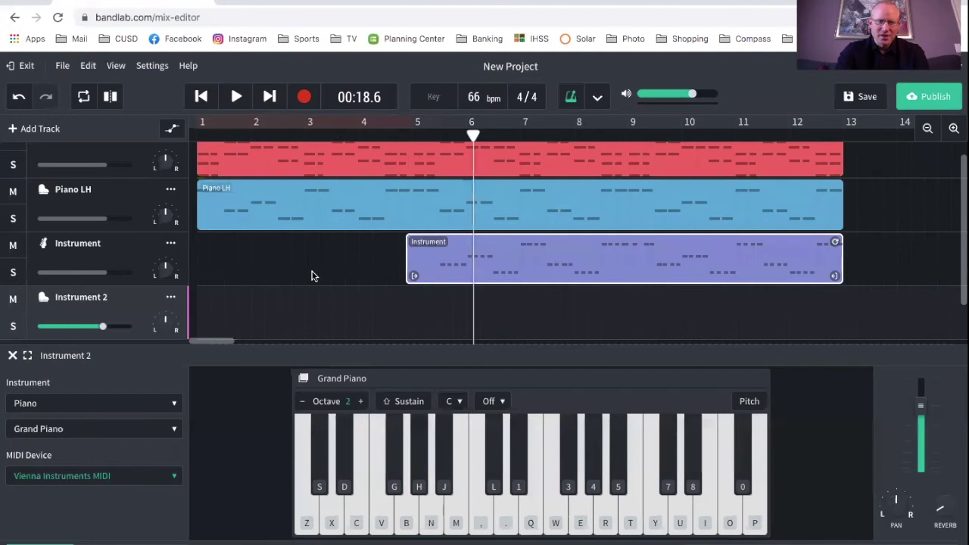
left_click(107, 407)
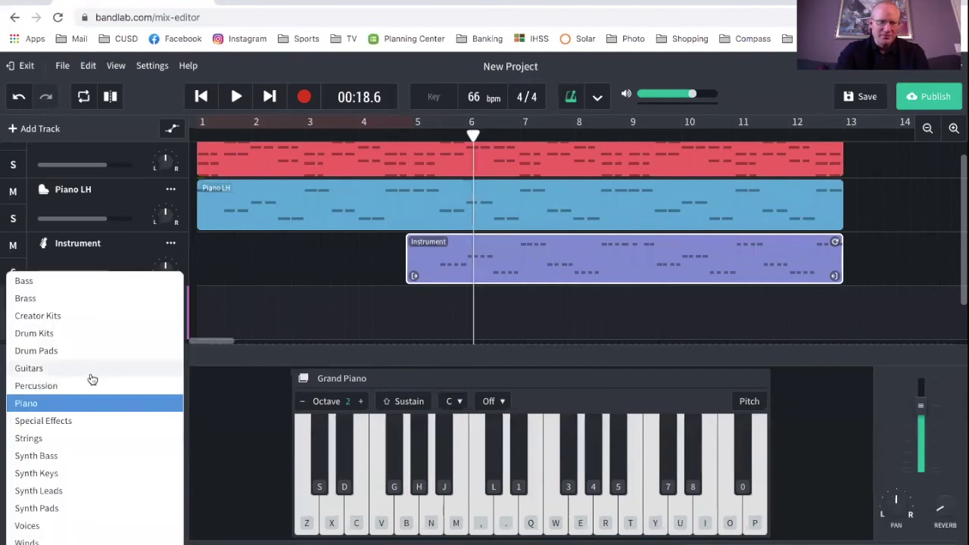
left_click(91, 369)
left_click(83, 428)
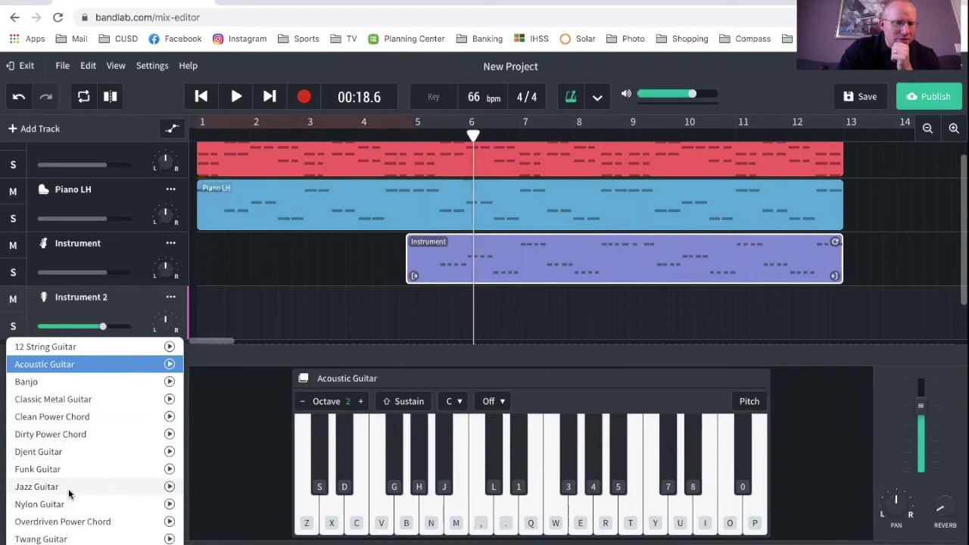
left_click(36, 486)
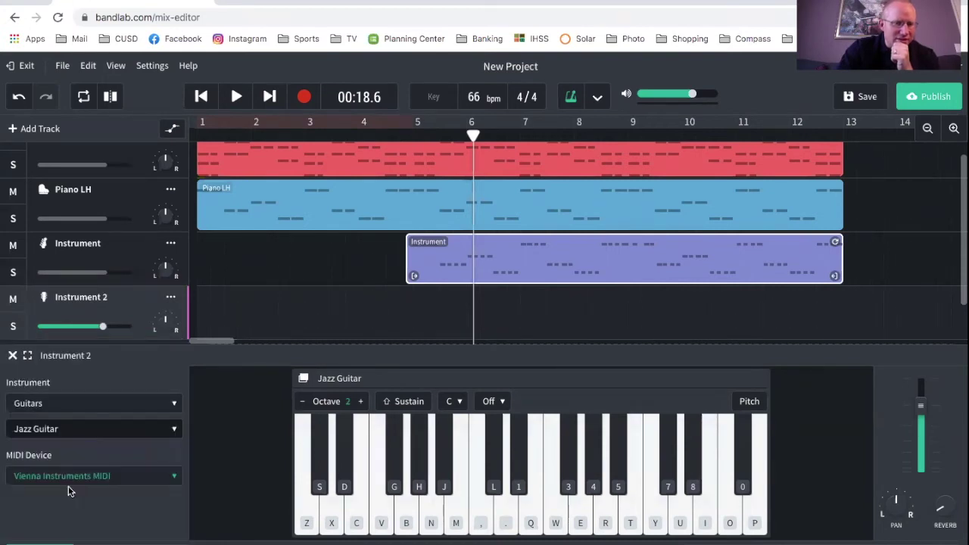
Audition the Jazz Guitar with single notes, raise the keyboard to octave 3 and play C, E, G, E.
key("comma")
key("q")
key("shift")
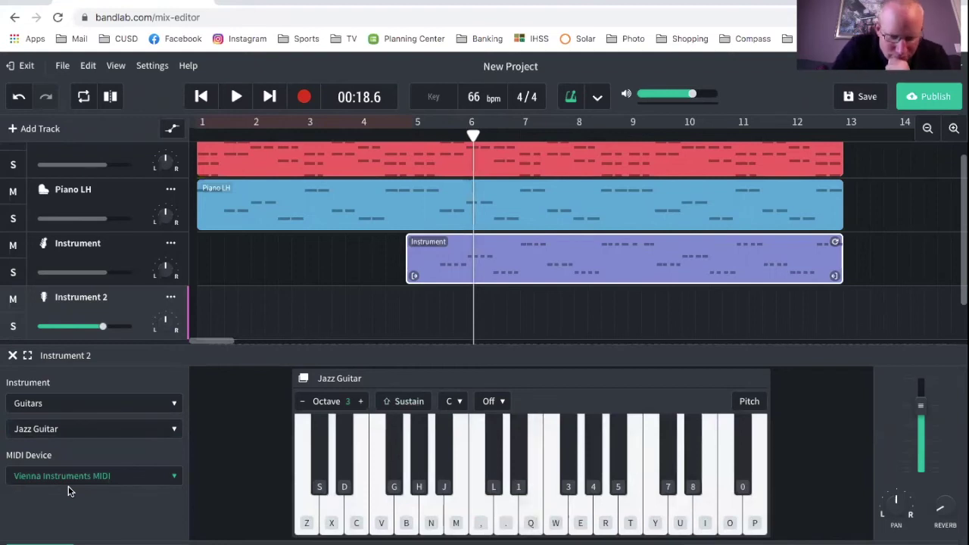
key("comma")
key("z")
key("c")
key("b")
key("c")
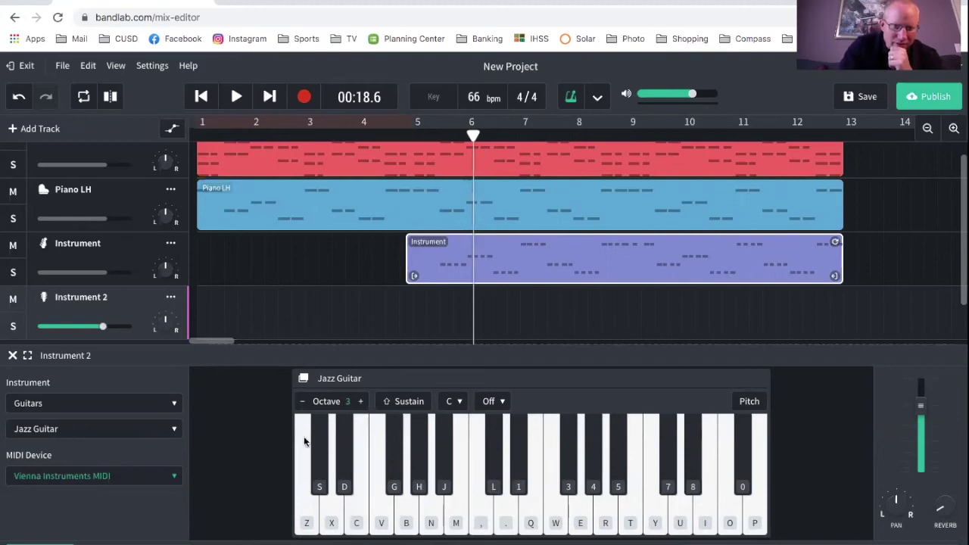
Raise the Jazz Guitar keyboard to octave 5 and audition C, E, G, E.
left_click(362, 402)
left_click(361, 402)
key("z")
key("c")
key("b")
key("c")
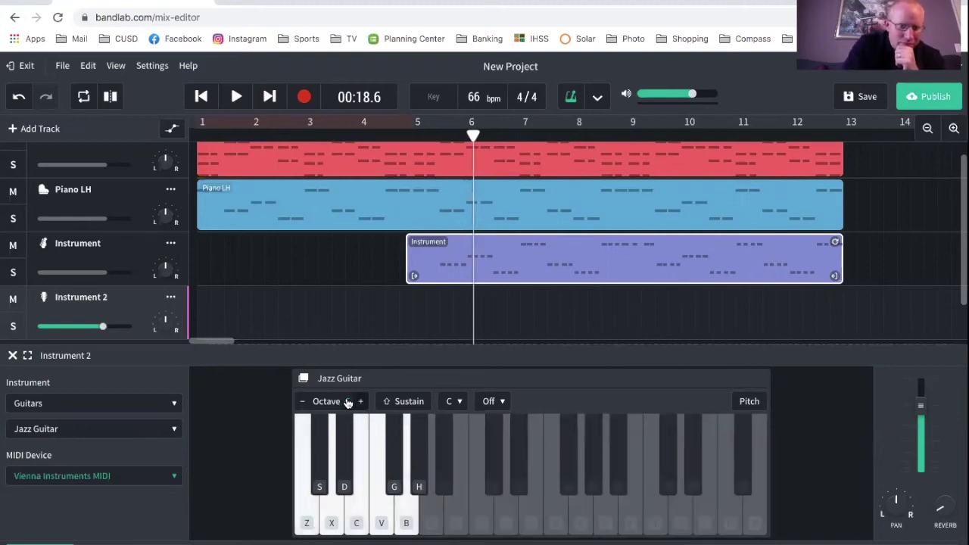
Lower the keyboard to octave 4 and rehearse the guitar arpeggios C-E-G-E, G-B-D-B, A-C-E-C and F-A-C-A.
left_click(301, 402)
key("z")
key("c")
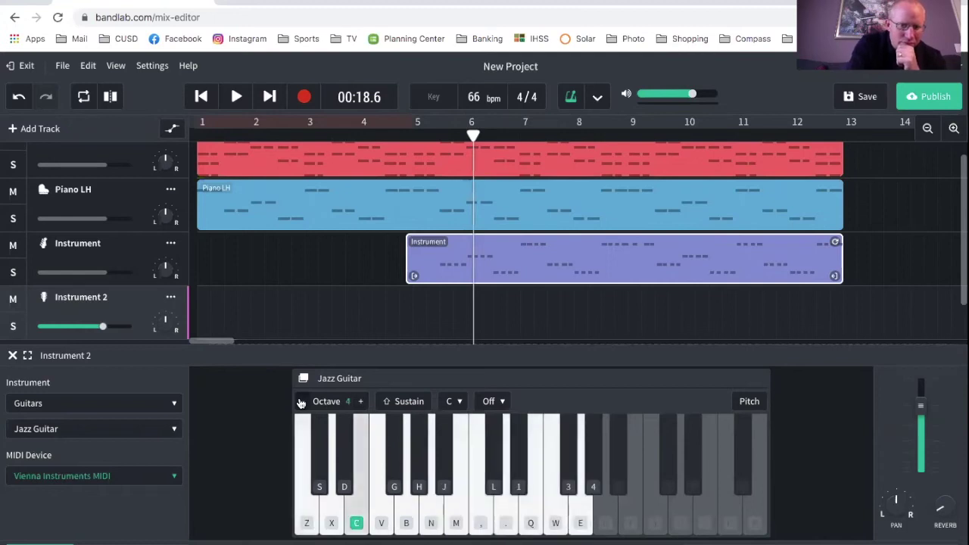
key("b")
key("c")
key("b")
key("m")
key("period")
key("m")
key("n")
key("comma")
key("q")
key("comma")
key("v")
key("n")
key("comma")
key("n")
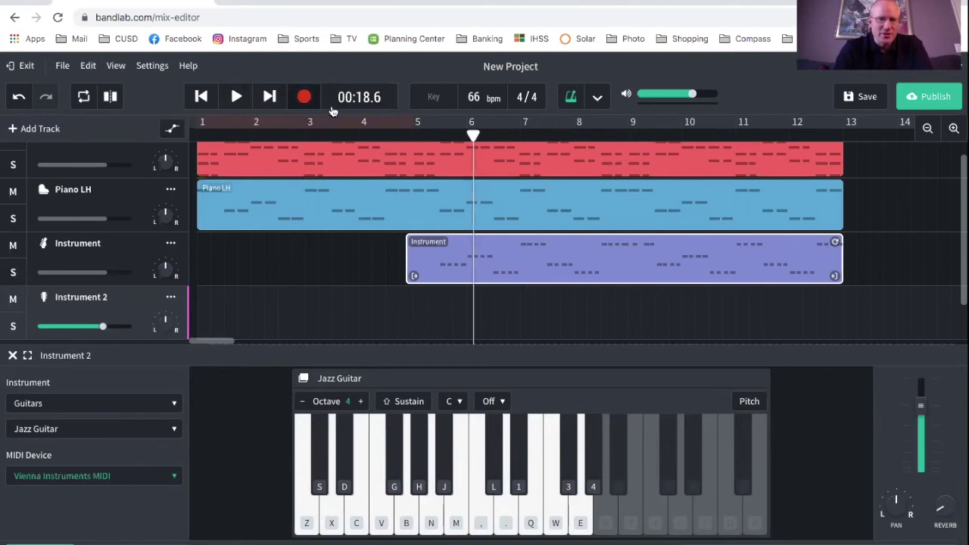
Move the playhead to bar 8 and rename the Jazz Guitar track as Guitar.
left_click_drag(472, 136, 578, 150)
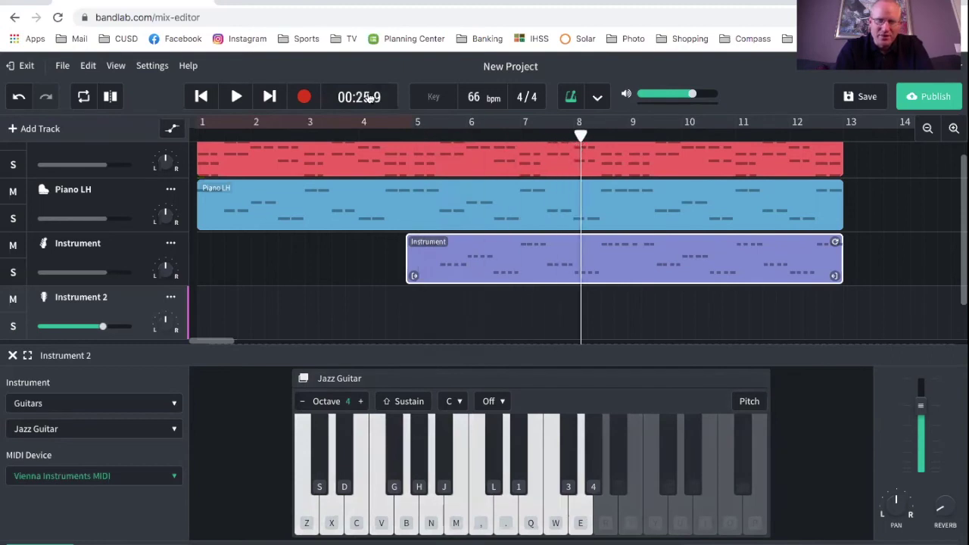
double_click(95, 301)
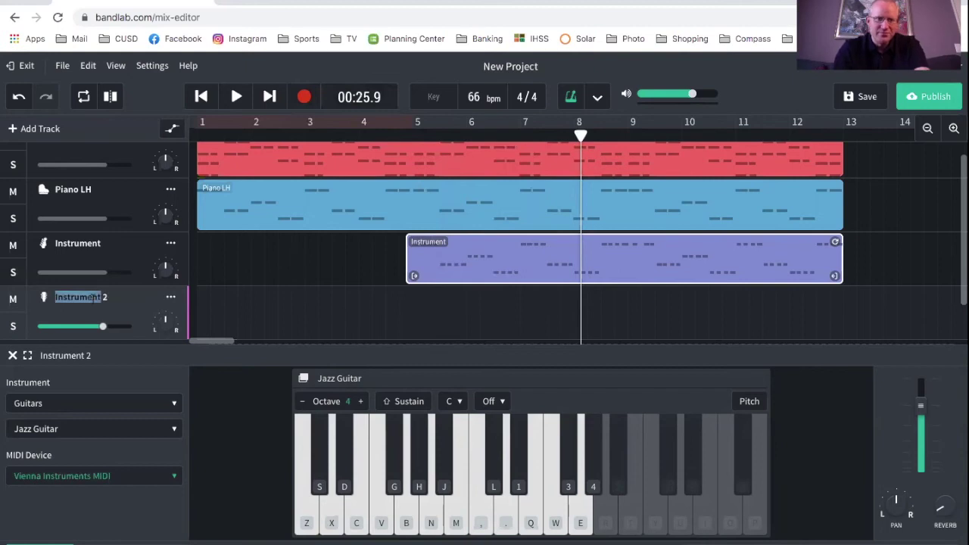
type("Guitar")
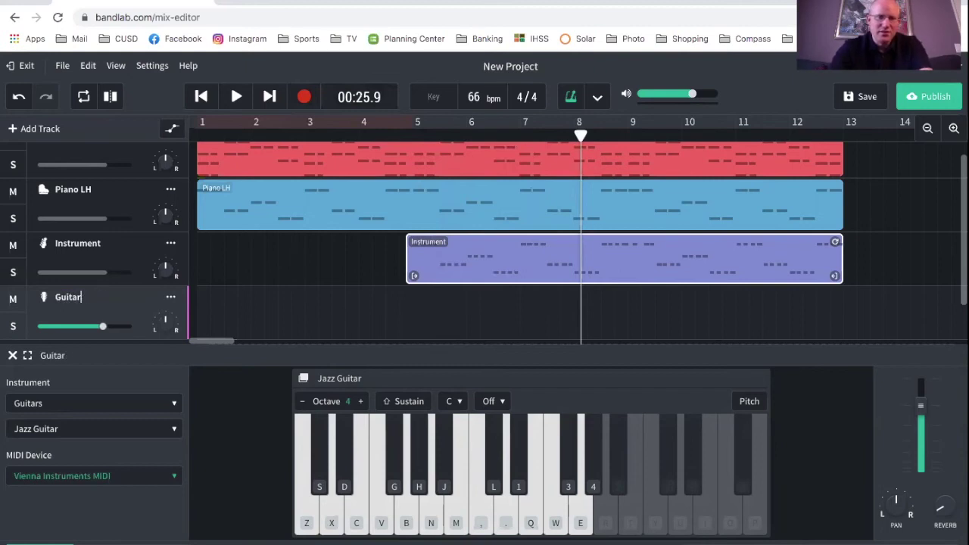
Rename the track above Guitar, which holds the '62 P-Bass, as Bass.
left_click(31, 267)
double_click(77, 243)
type("Bass")
key("Return")
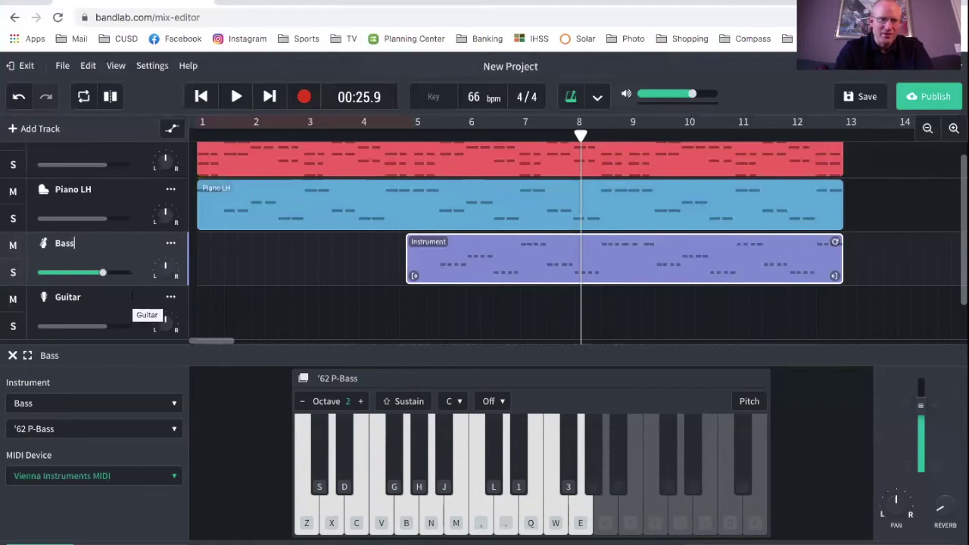
Select the Guitar track and rehearse its arpeggios in octave 3, running through C-E-G-E, G-B-D-B and A-C-E-C.
left_click(121, 335)
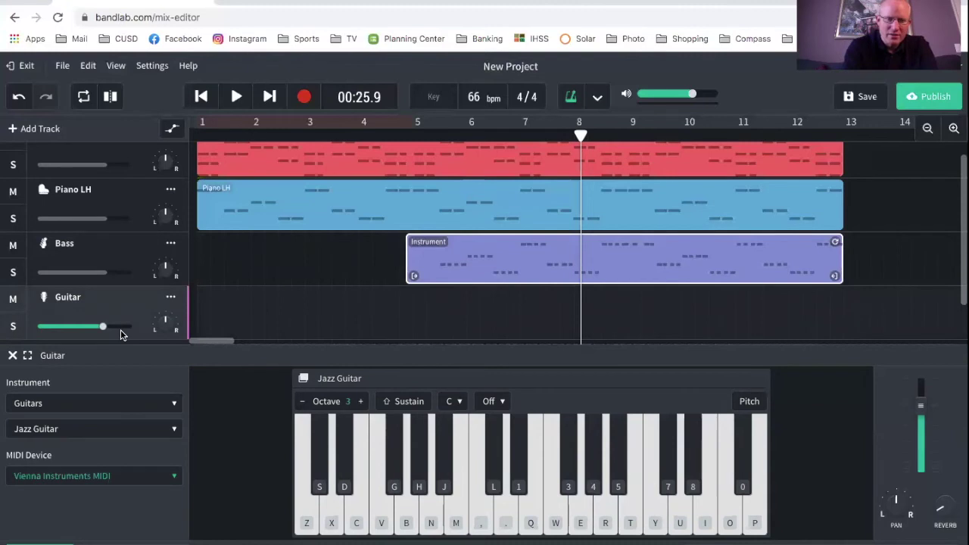
left_click(309, 528)
key("b")
key("c")
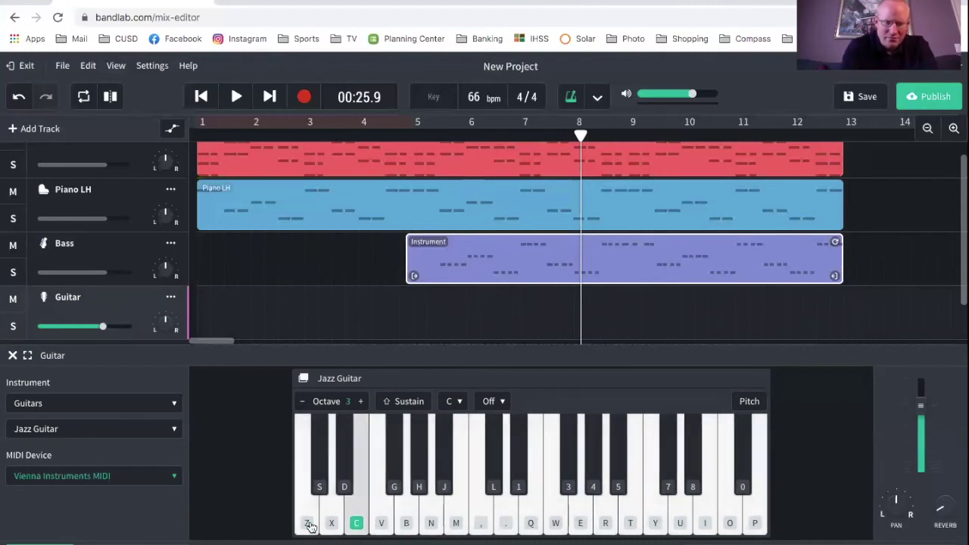
key("comma")
key("q")
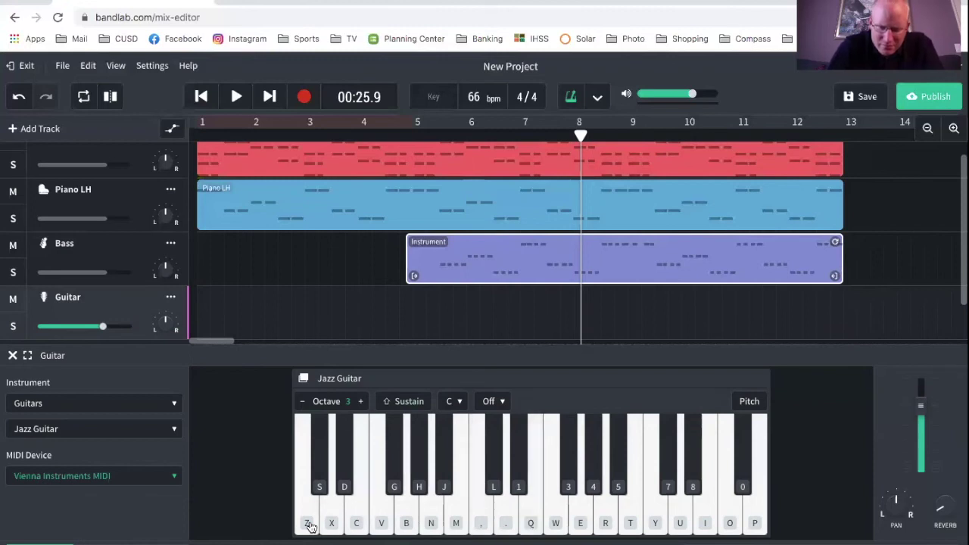
key("q")
key("comma")
key("q")
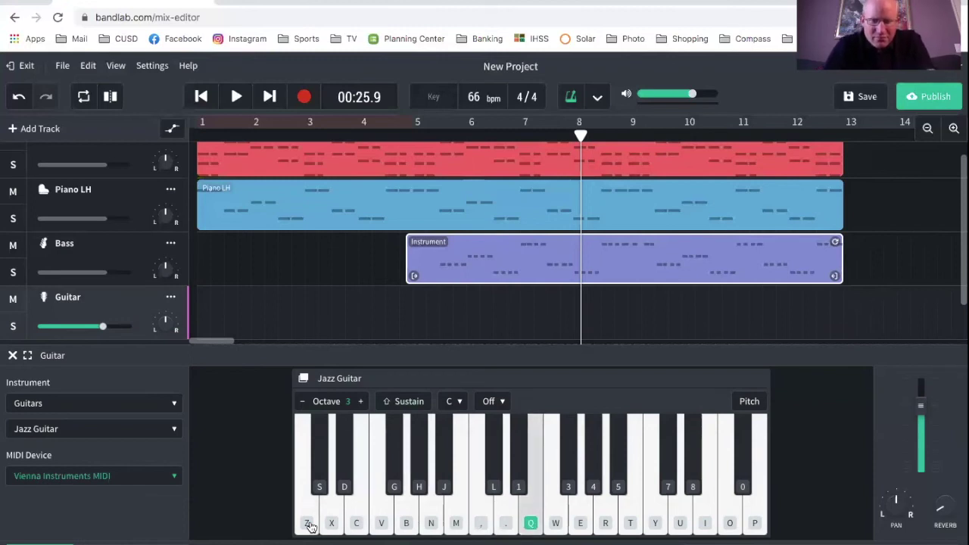
key("comma")
key("z")
key("c")
key("b")
key("c")
key("v")
key("b")
key("m")
key("period")
key("m")
key("n")
key("comma")
key("q")
key("comma")
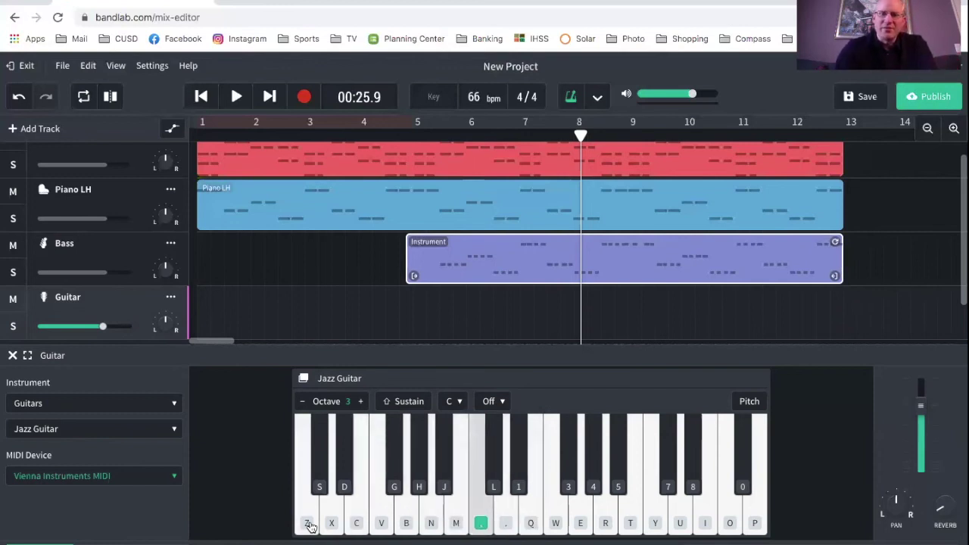
Record the Guitar track from bar 8 to bar 13 in octave 3, playing four-note arpeggios on C, G, A, F, C, G, F and C.
left_click(302, 94)
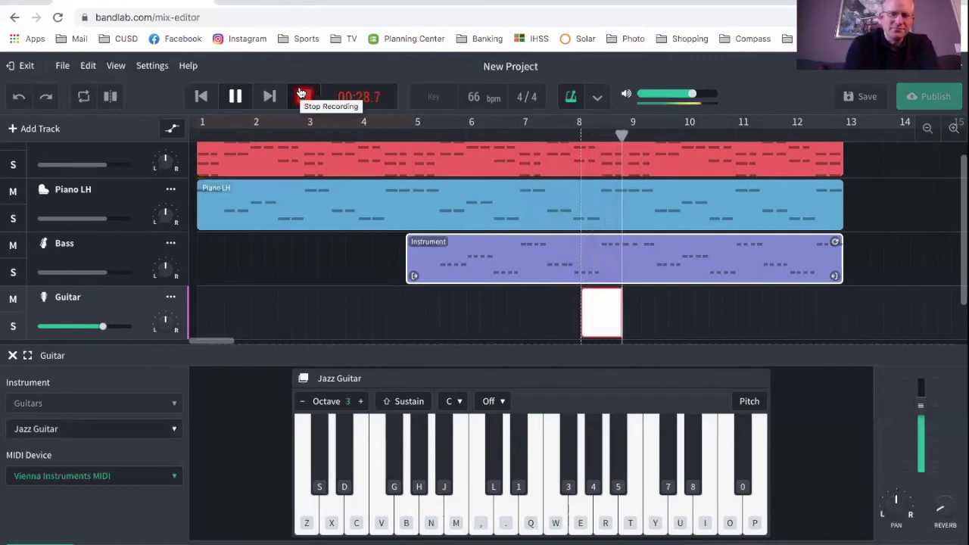
key("z")
key("c")
key("b")
key("c")
key("b")
key("m")
key("period")
key("m")
key("n")
key("comma")
key("q")
key("comma")
key("v")
key("n")
key("comma")
key("n")
key("z")
key("c")
key("b")
key("c")
key("b")
key("m")
key("period")
key("m")
key("v")
key("n")
key("comma")
key("n")
key("z")
key("c")
key("v")
key("c")
left_click(300, 97)
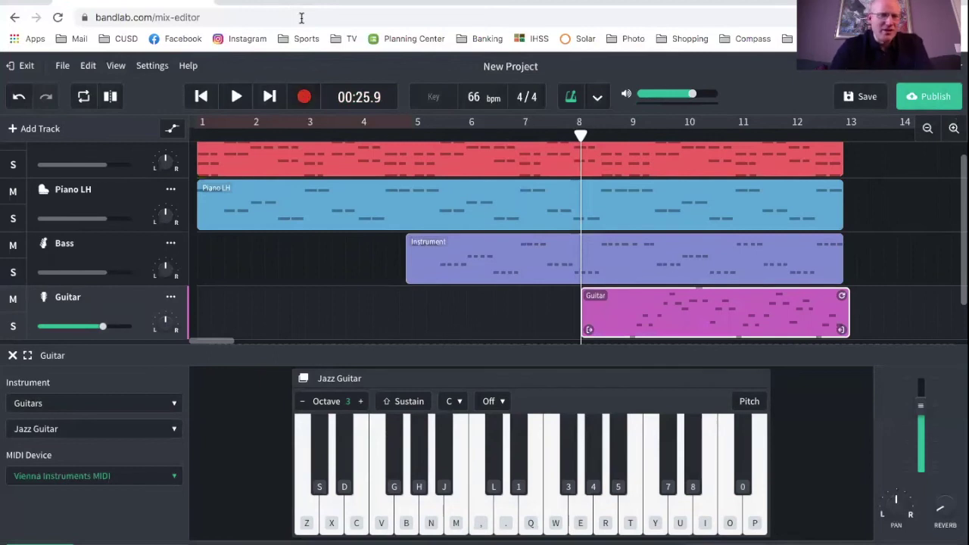
Raise the Guitar track's volume slightly and play the song from bar 8 to the end of the bass region as a check.
left_click_drag(104, 324, 116, 326)
key("space")
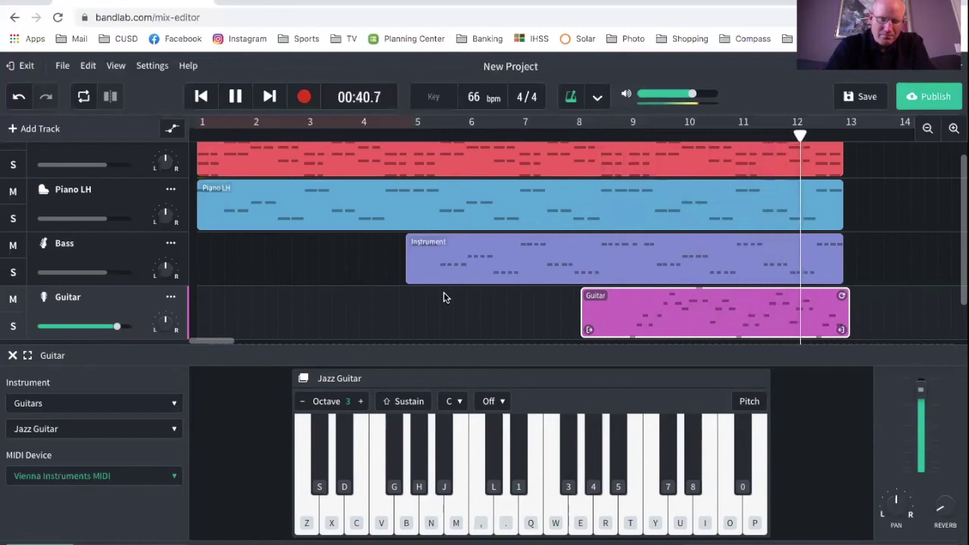
key("space")
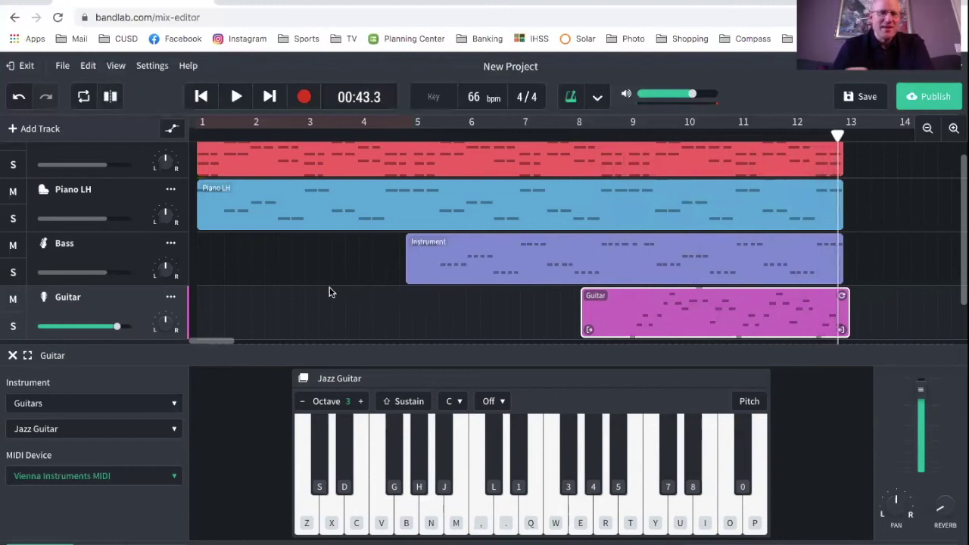
Add a fifth instrument track and move the playhead to bar 4.
scroll(327, 257, "down", 1)
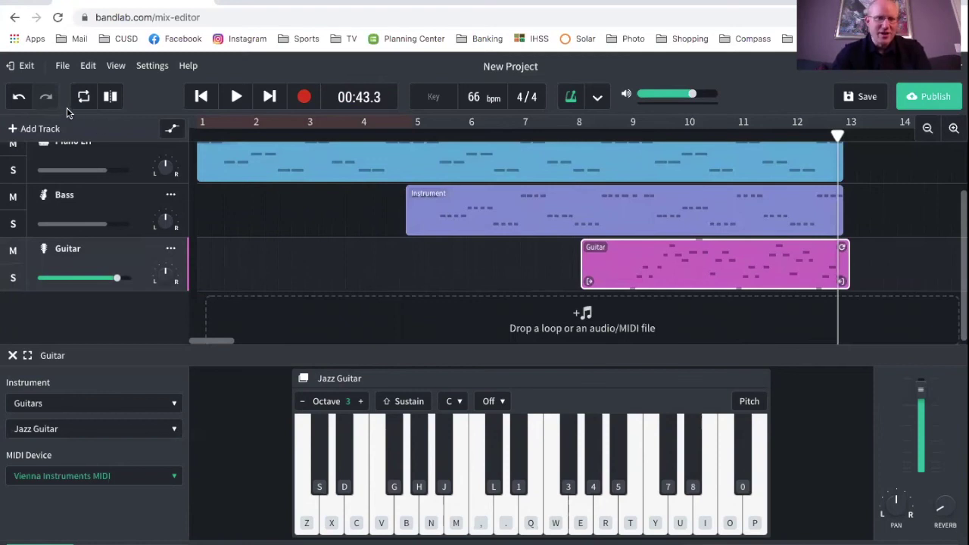
left_click(13, 356)
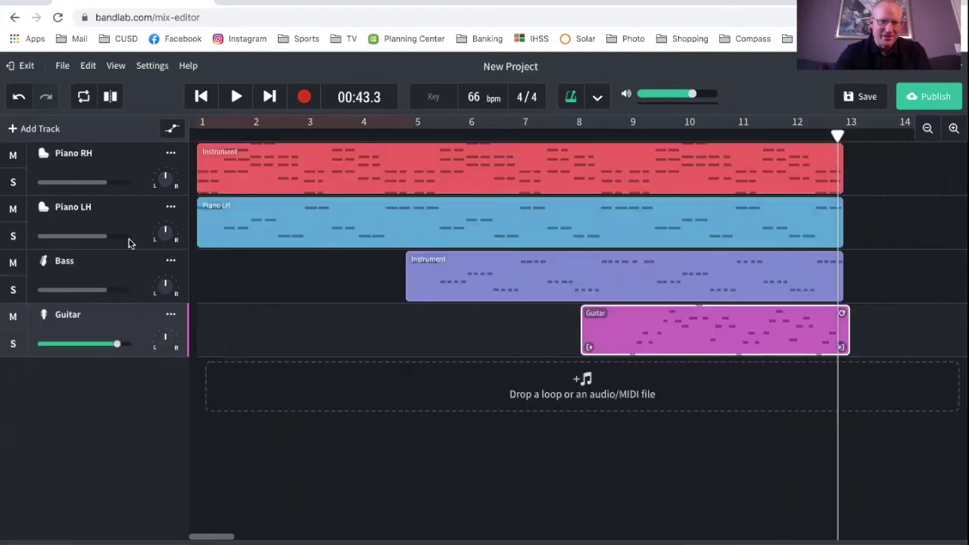
left_click(11, 130)
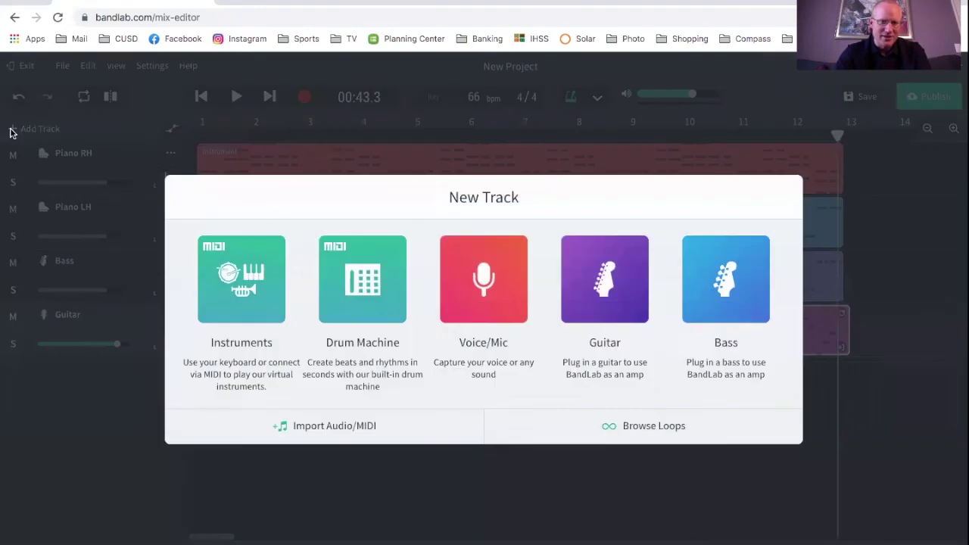
left_click(230, 314)
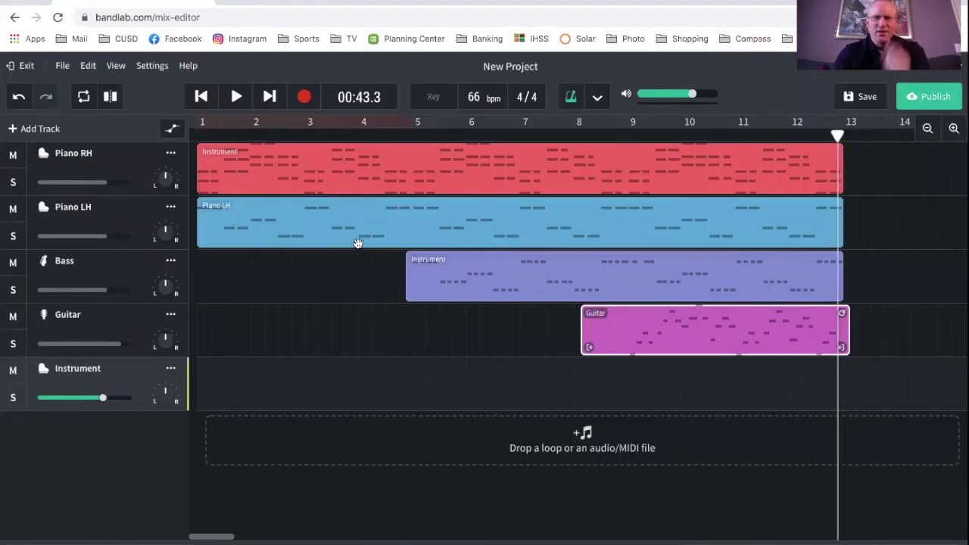
left_click(364, 134)
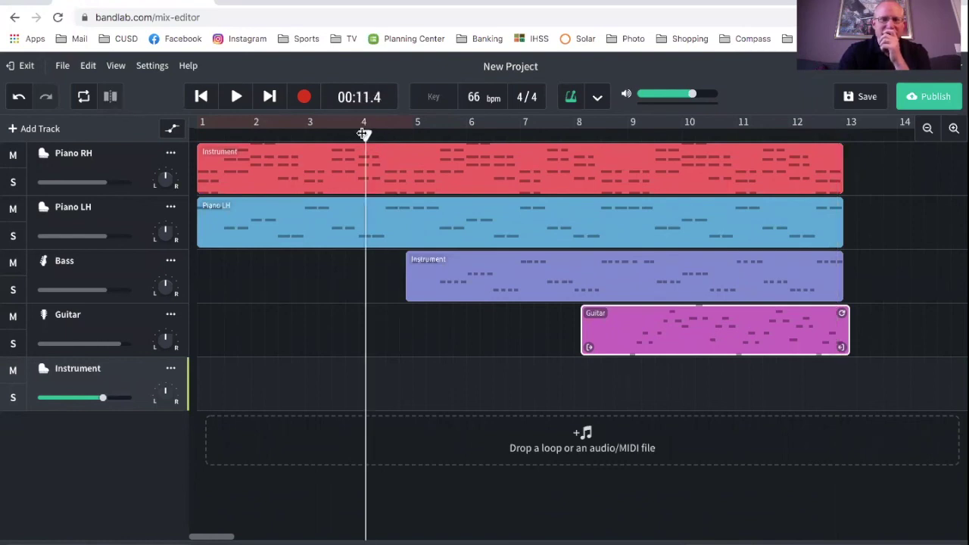
Assign the new track the Lush Vocals instrument from the Voices category.
left_click(44, 370)
left_click(79, 413)
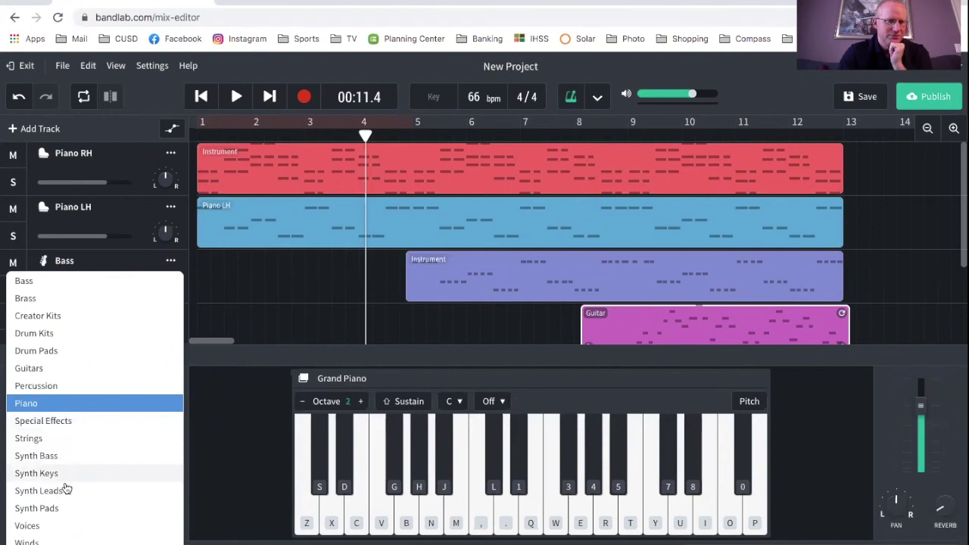
left_click(42, 527)
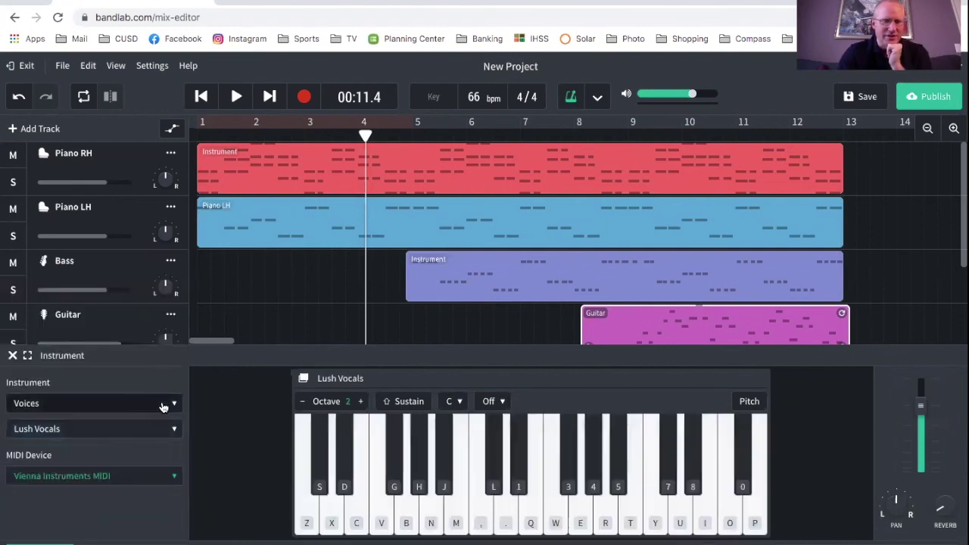
left_click(135, 435)
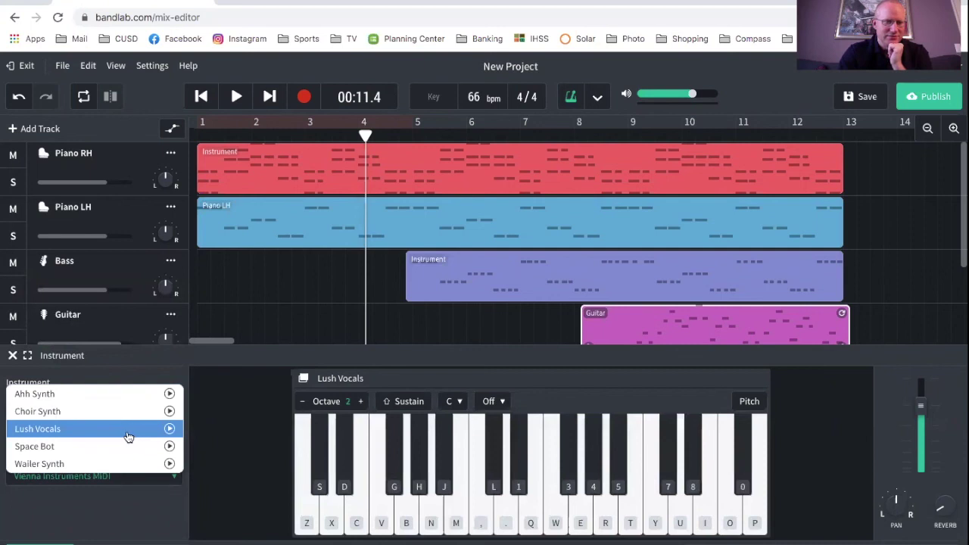
left_click(127, 435)
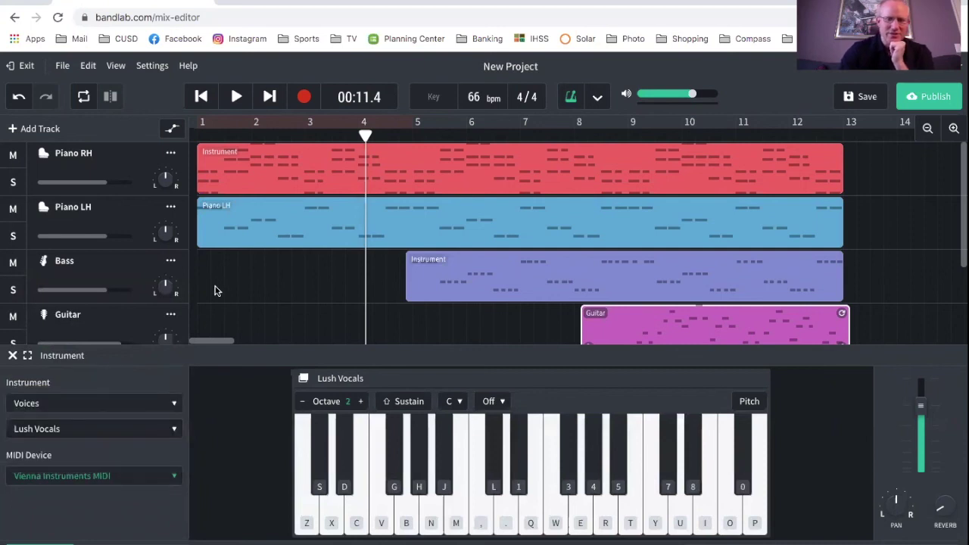
Audition Lush Vocals in octave 2 with single notes from the lower and upper parts of the keyboard.
left_click(381, 501)
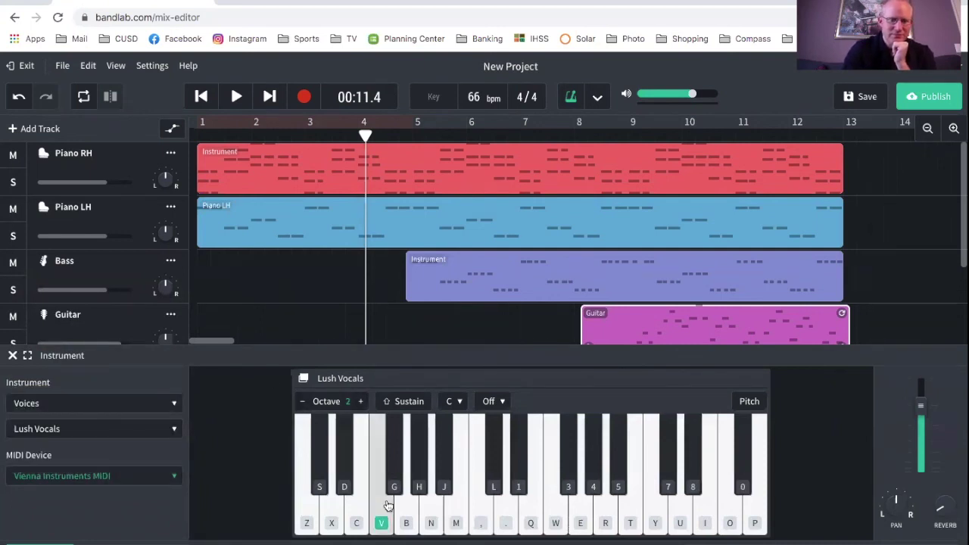
left_click(409, 516)
left_click(442, 521)
left_click(581, 522)
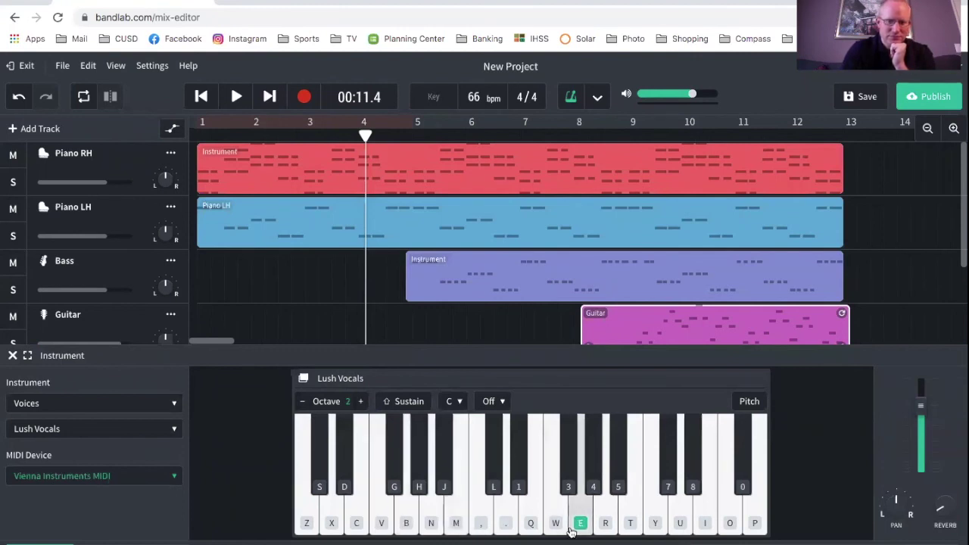
left_click(602, 521)
left_click(603, 521)
left_click(657, 517)
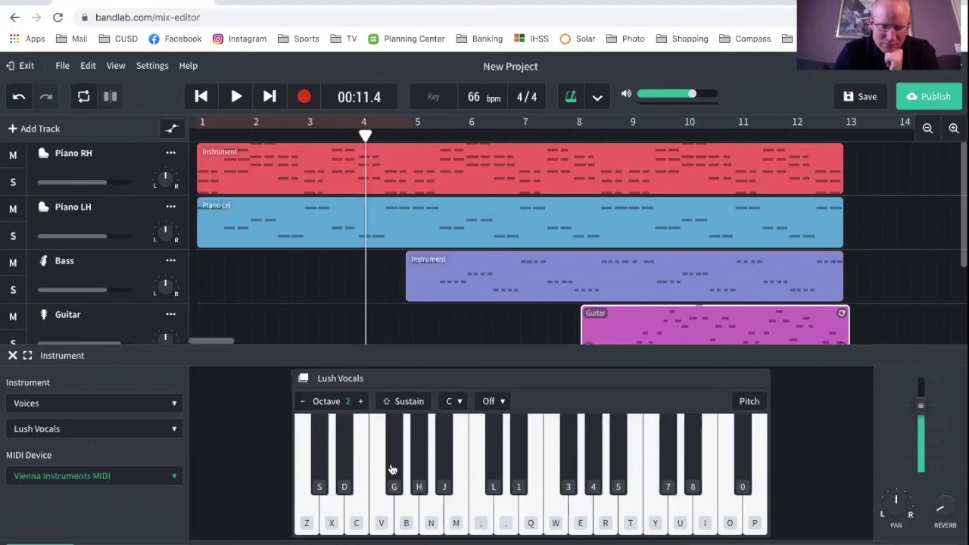
Raise the Lush Vocals keyboard to octave 3 and try out G, A, F and E.
left_click(361, 402)
left_click(408, 515)
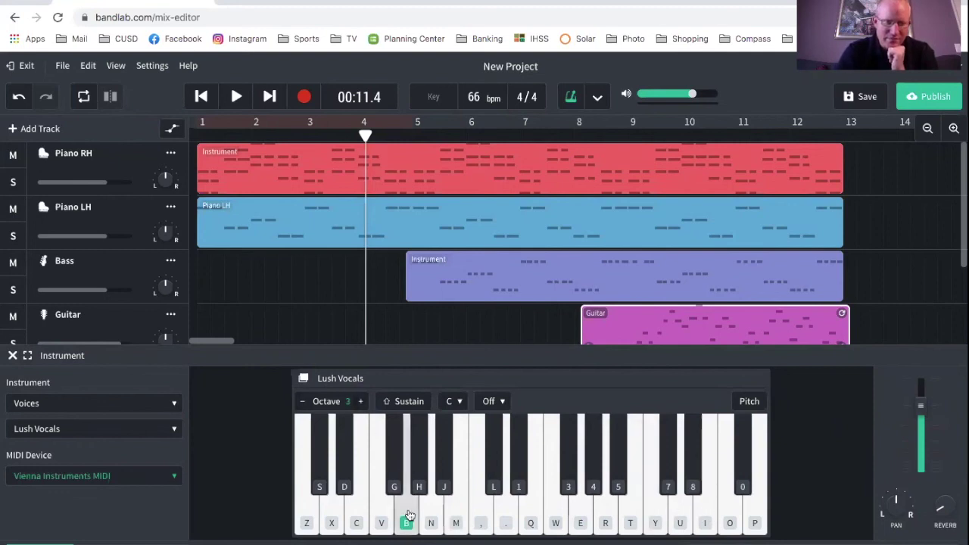
left_click(584, 524)
left_click(584, 524)
left_click(605, 524)
left_click(558, 524)
left_click(539, 526)
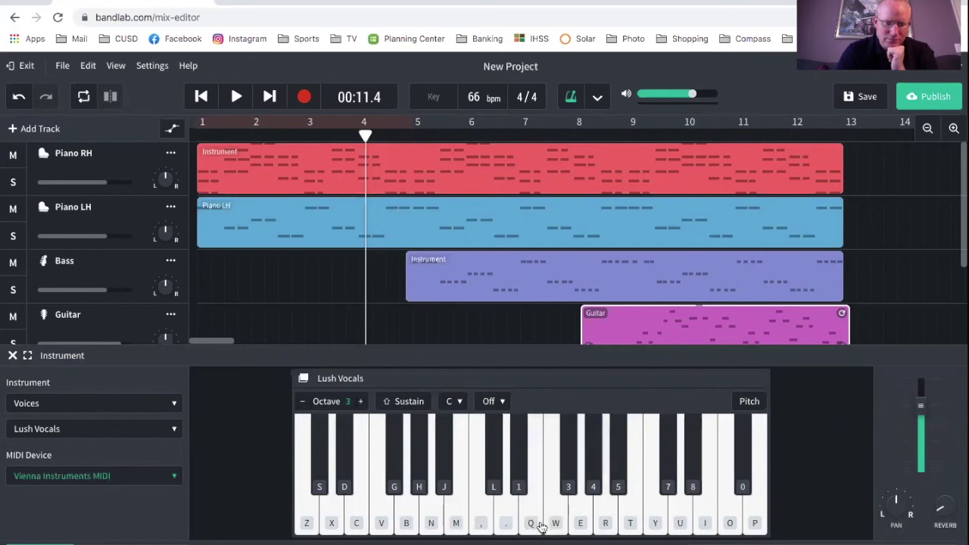
left_click(541, 527)
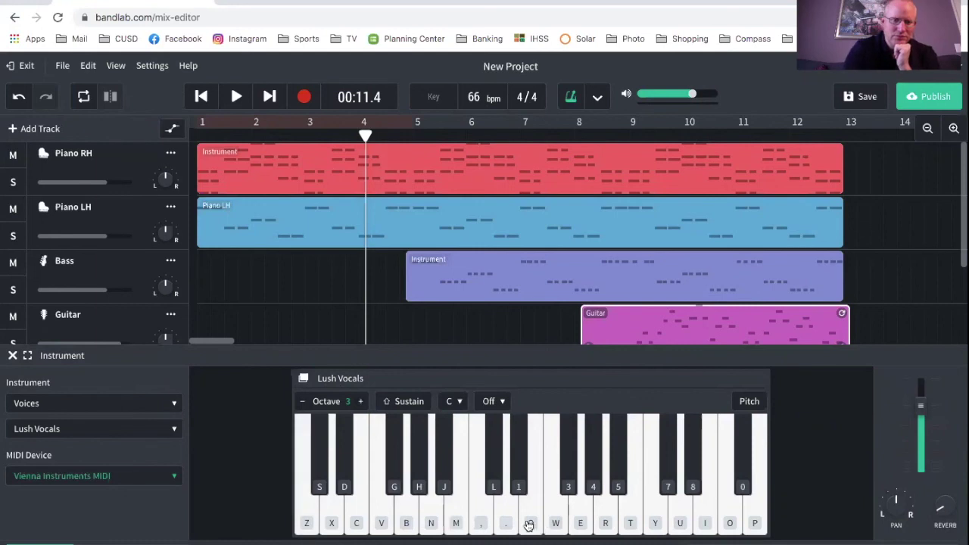
Raise the Lush Vocals keyboard to octave 4 and try out a melody that ends on C, D, E, D, C.
left_click(360, 402)
key("z")
key("z")
key("b")
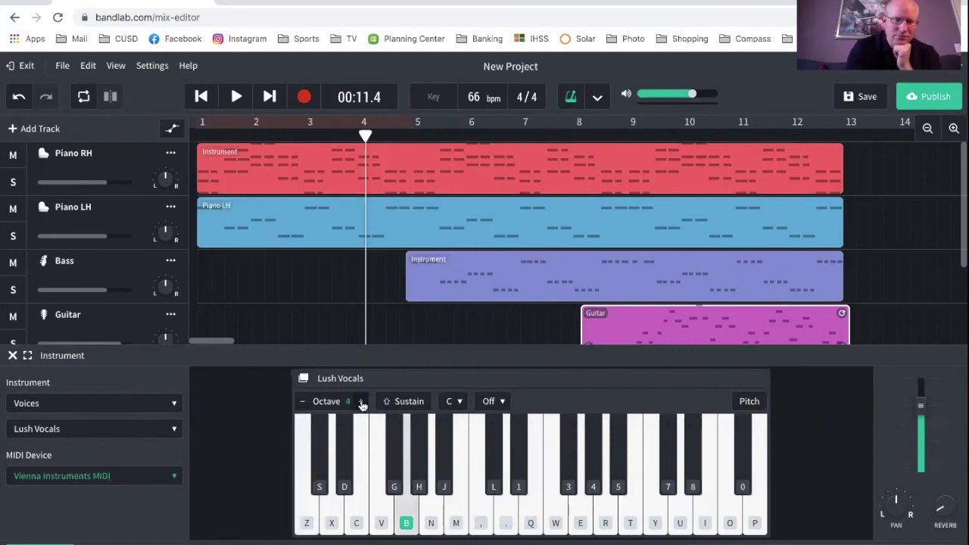
key("n")
key("c")
key("b")
key("b")
key("comma")
key("period")
key("period")
key("q")
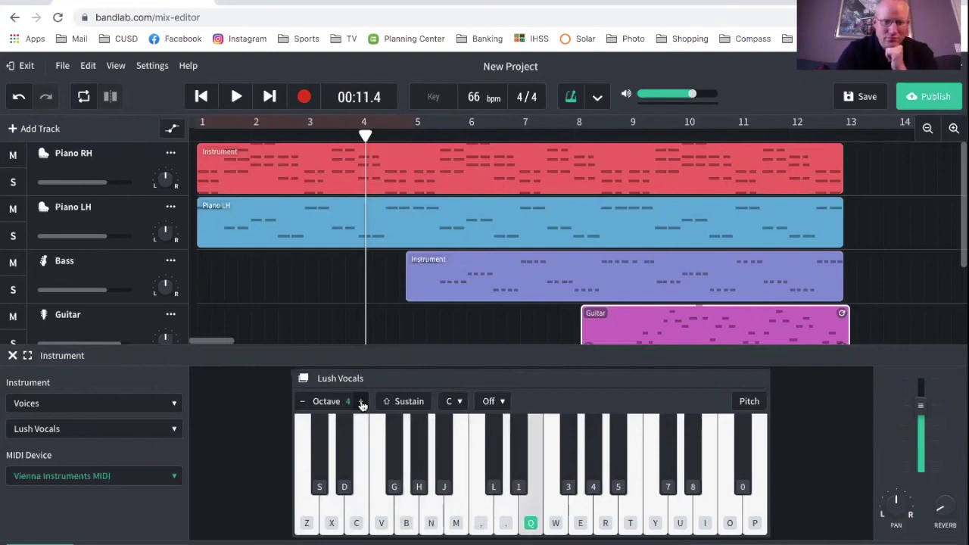
key("period")
key("comma")
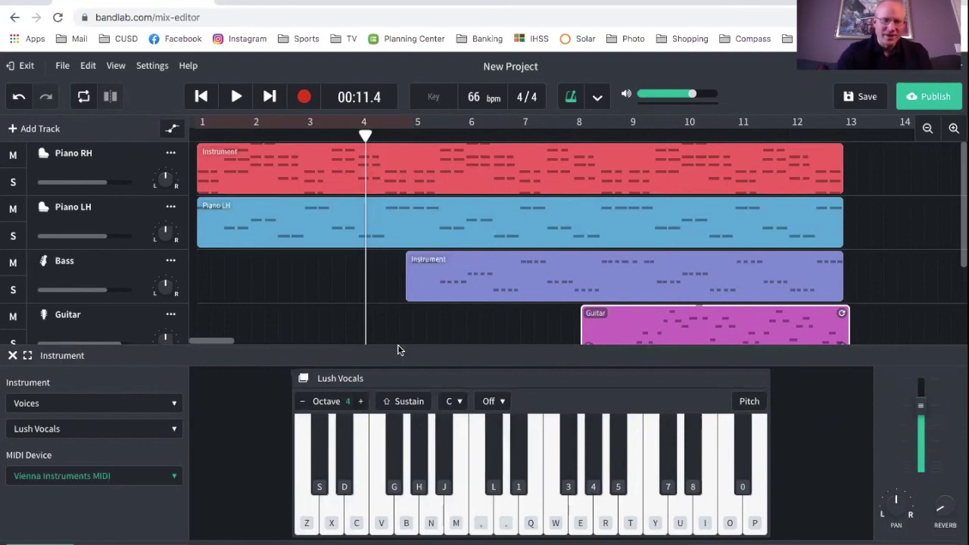
scroll(398, 304, "down", 3)
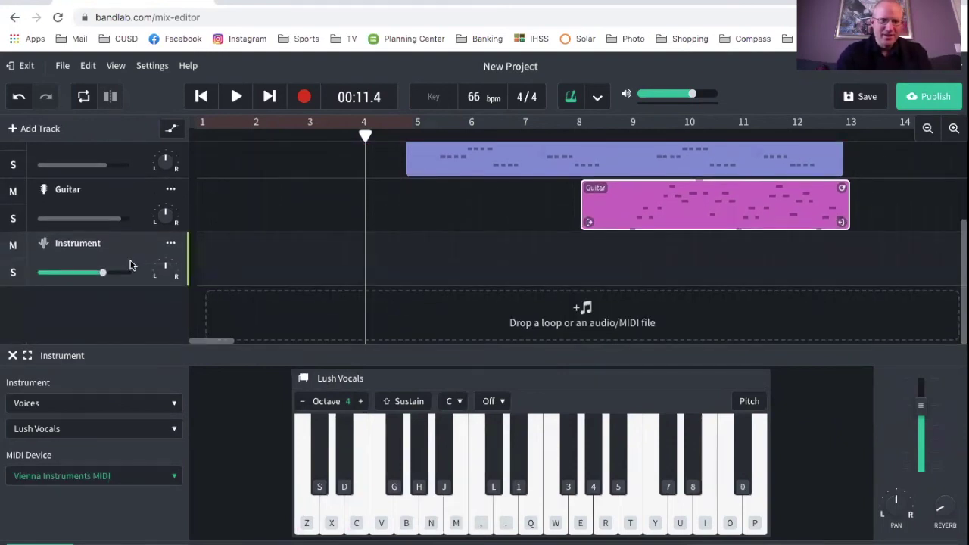
Rename the Lush Vocals track as Voice.
double_click(77, 243)
type("Voice")
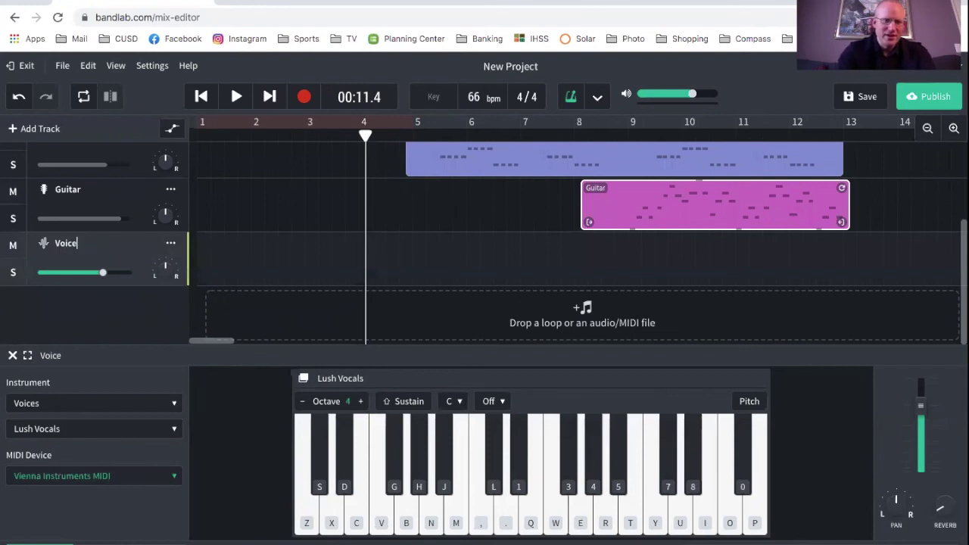
key("Return")
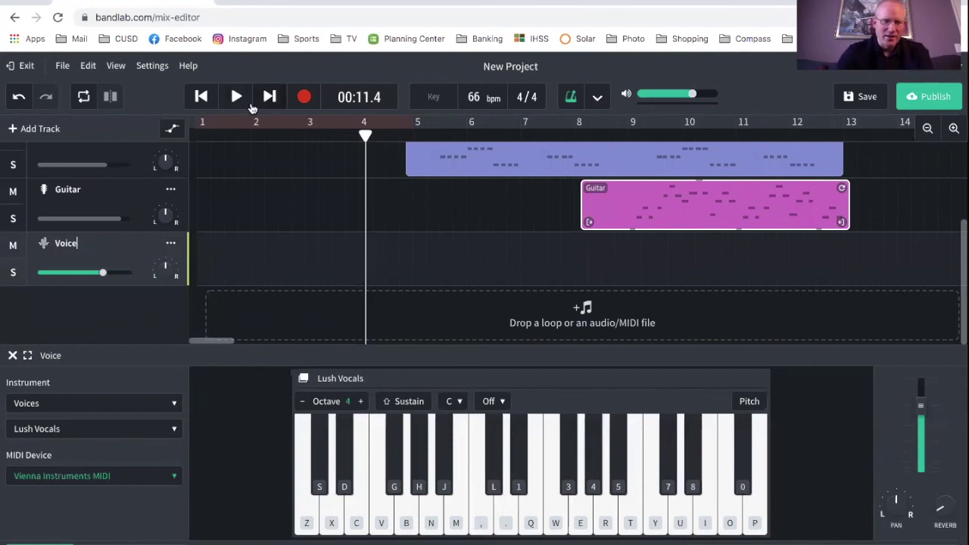
Try out the starting note G in octave 4 on the Lush Vocals keyboard.
type("b")
left_click(402, 519)
type("b")
key("BackSpace")
key("BackSpace")
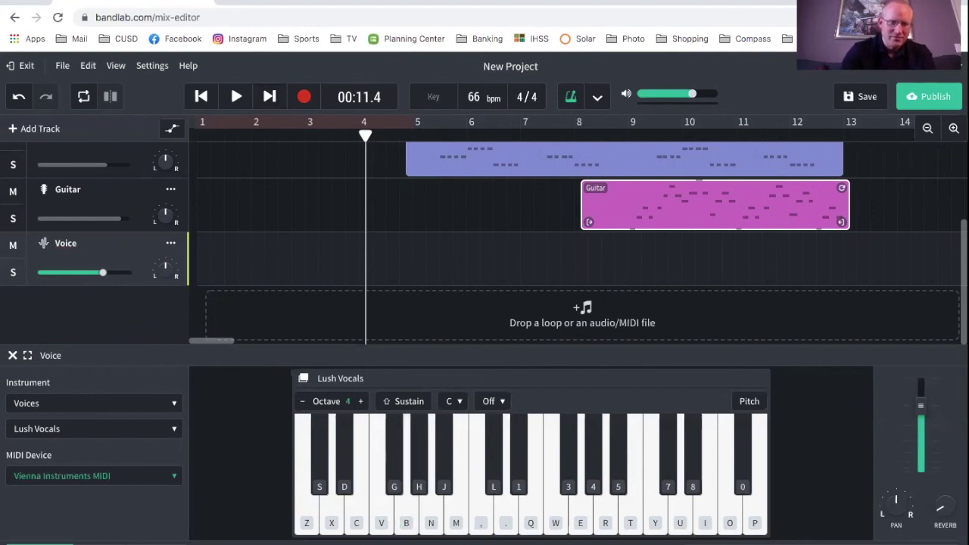
left_click(394, 514)
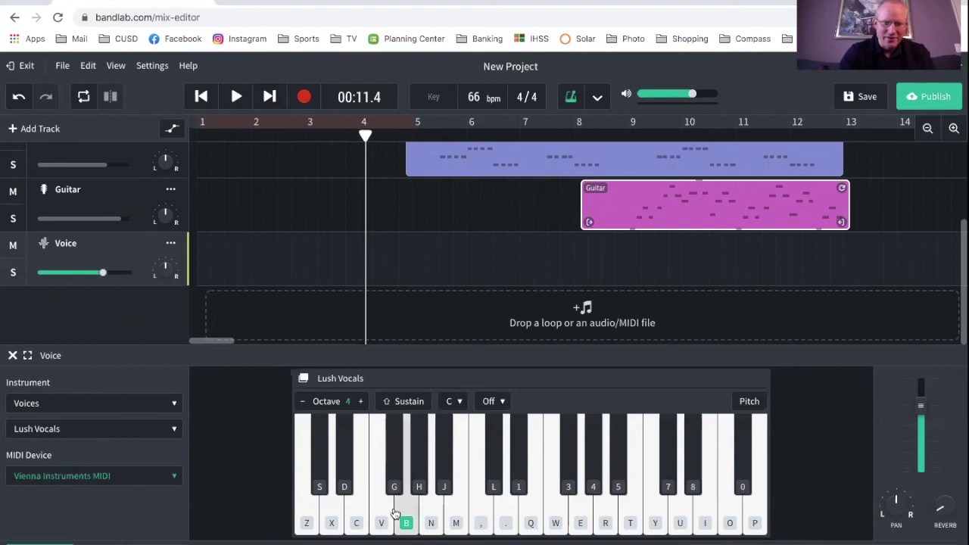
left_click(394, 515)
Record the Voice track from bar 4, playing a first melody phrase that starts on G and ends on a long C in bar 8.
left_click(304, 96)
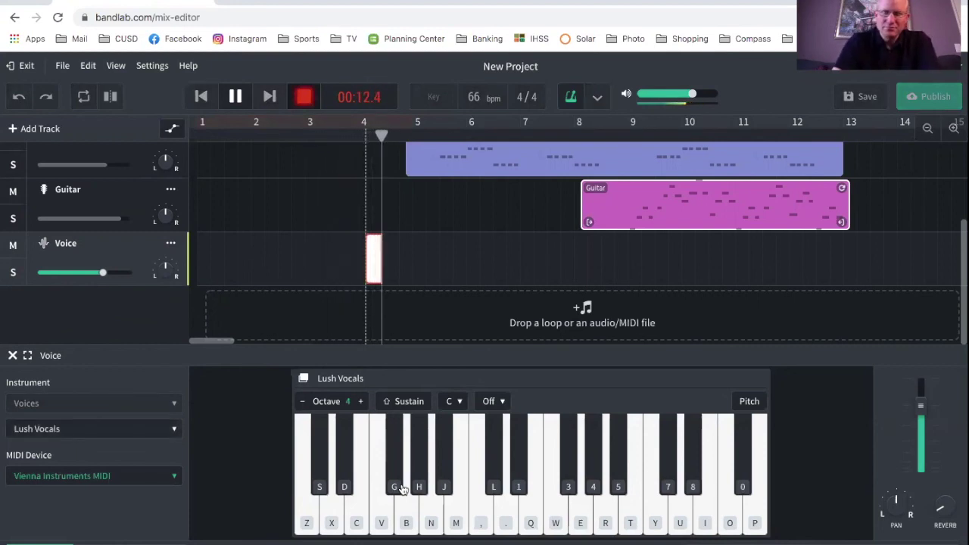
key("b")
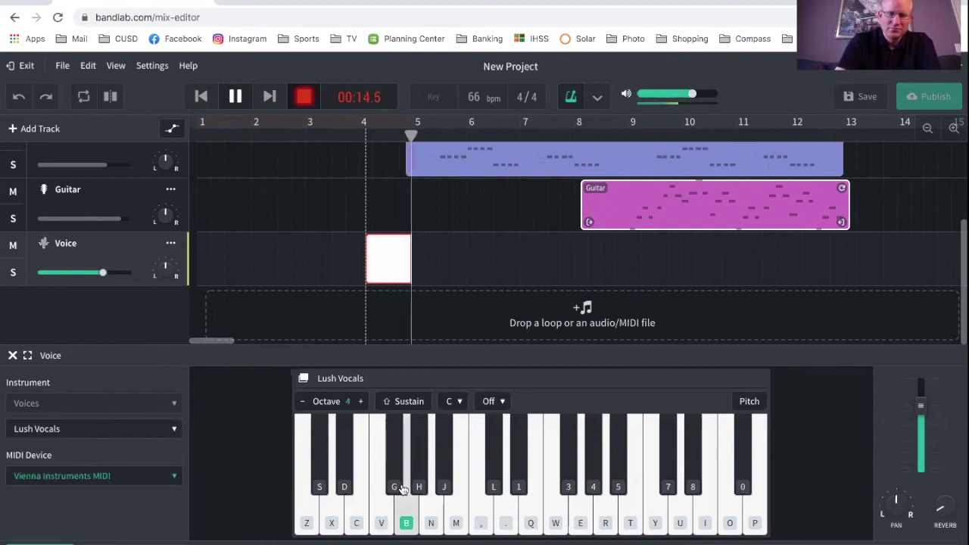
key("c")
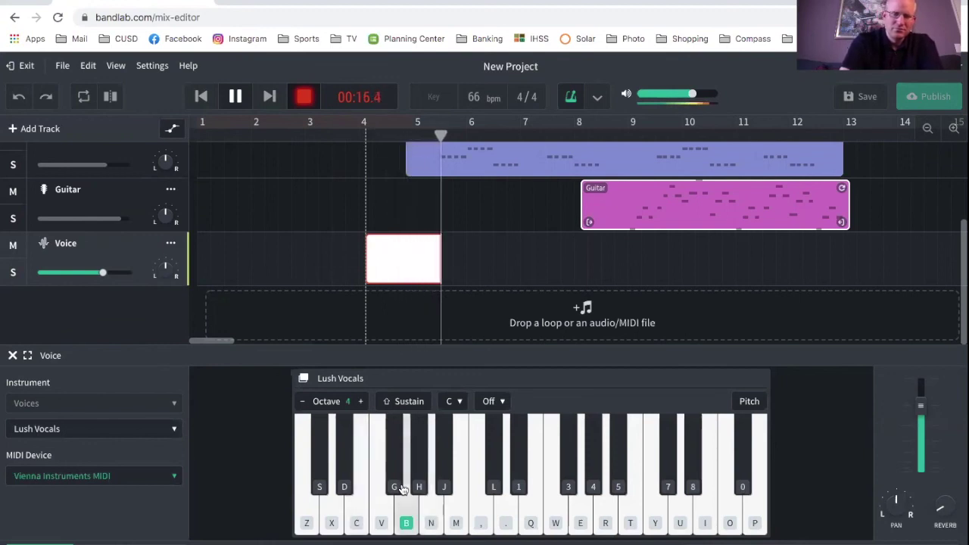
key("comma")
key("period")
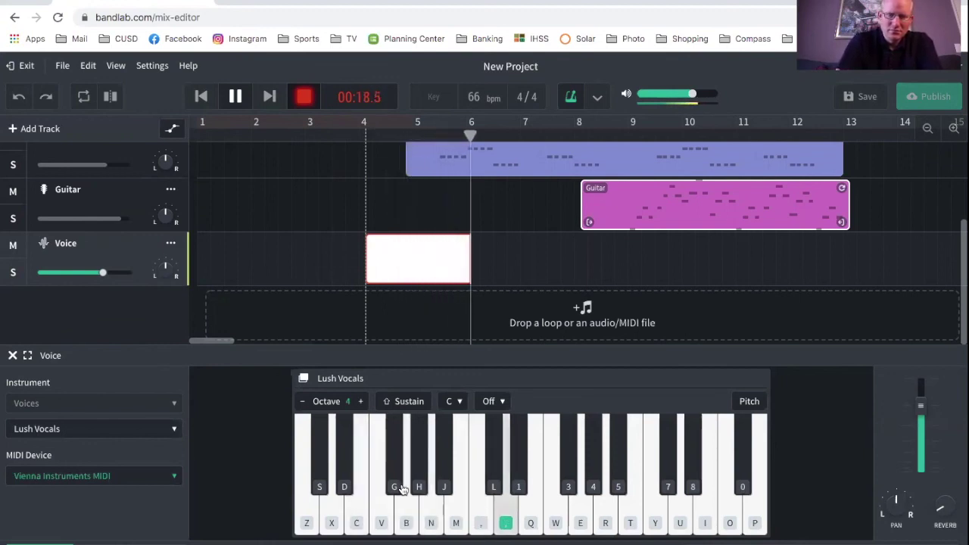
key("q")
key("comma")
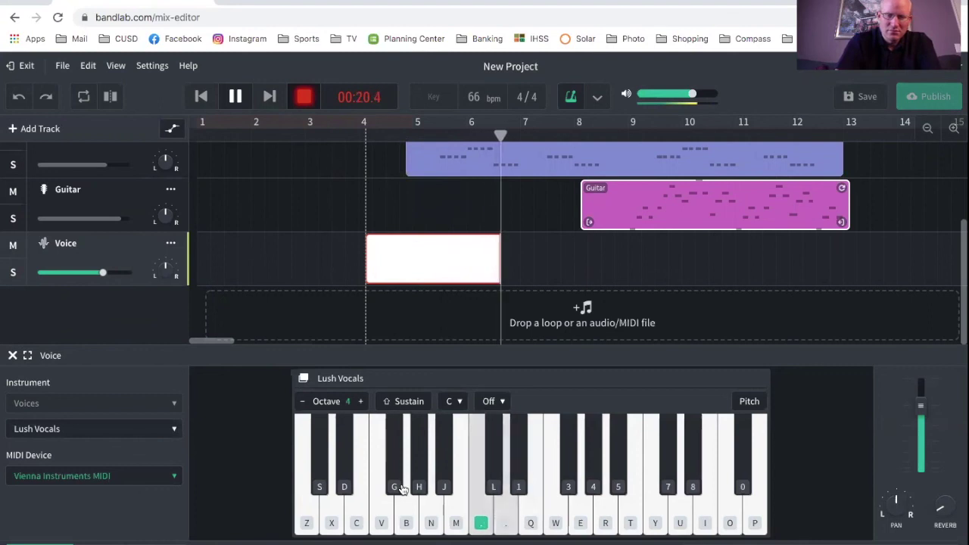
key("q")
key("q")
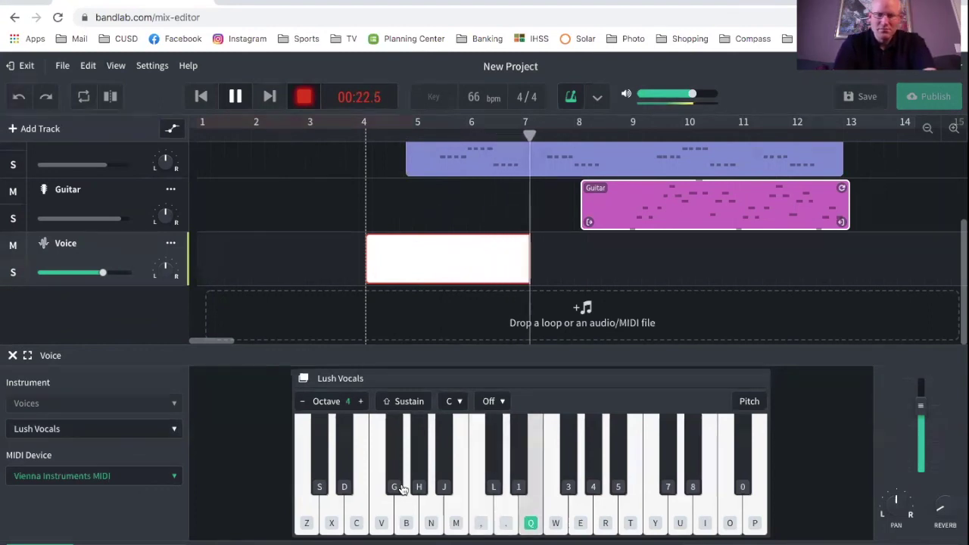
key("q")
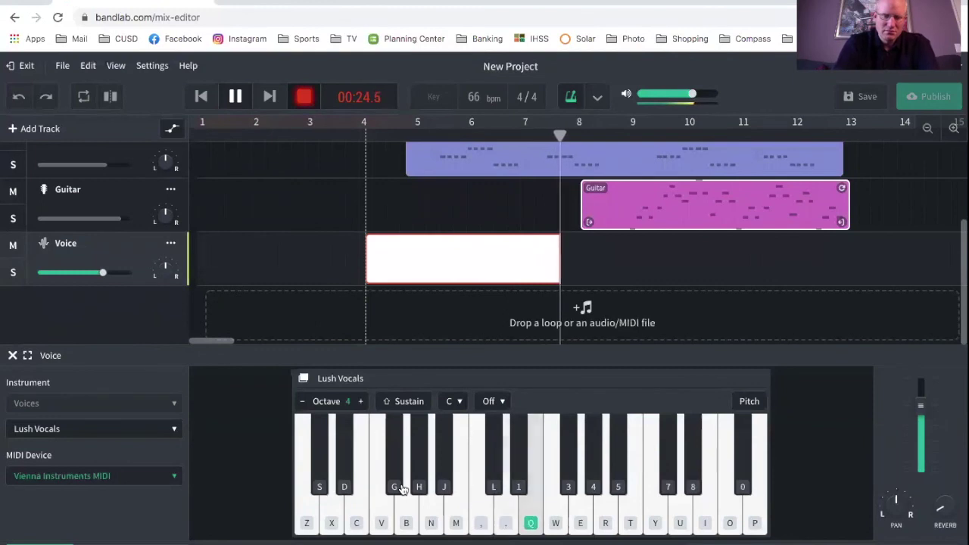
key("period")
key("comma")
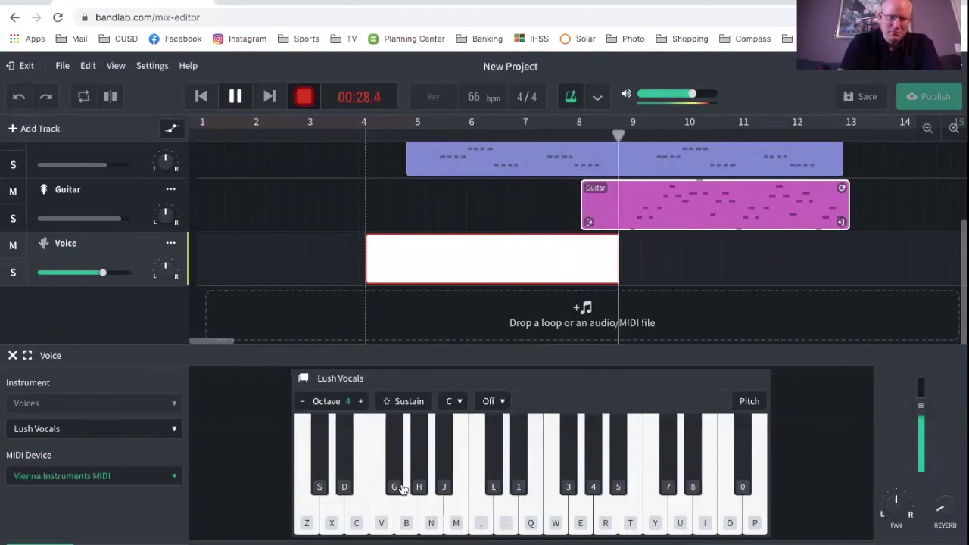
Play the second Voice phrase from late bar 8, starting on G and ending on a long C, and stop recording at bar 13.
key("b")
key("c")
key("b")
key("comma")
key("period")
key("period")
key("q")
key("period")
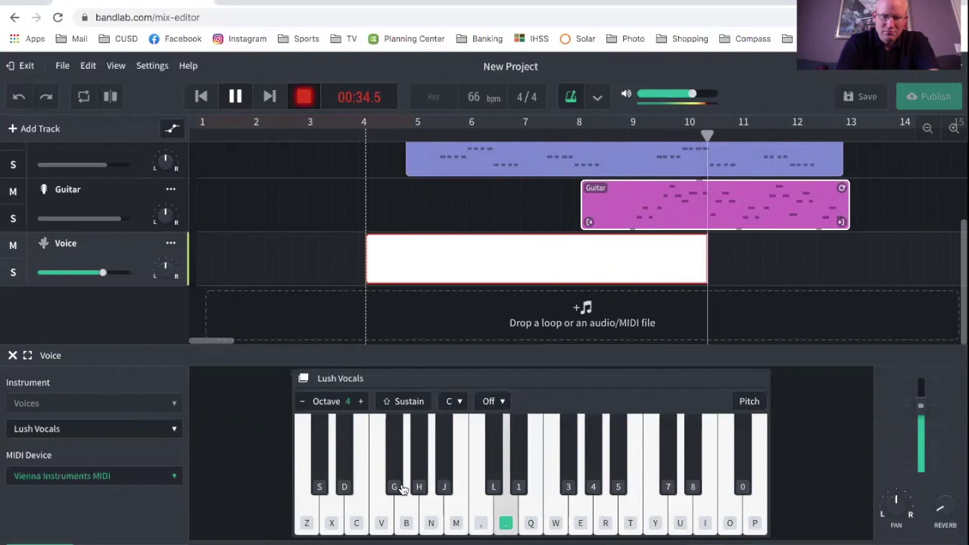
key("comma")
key("q")
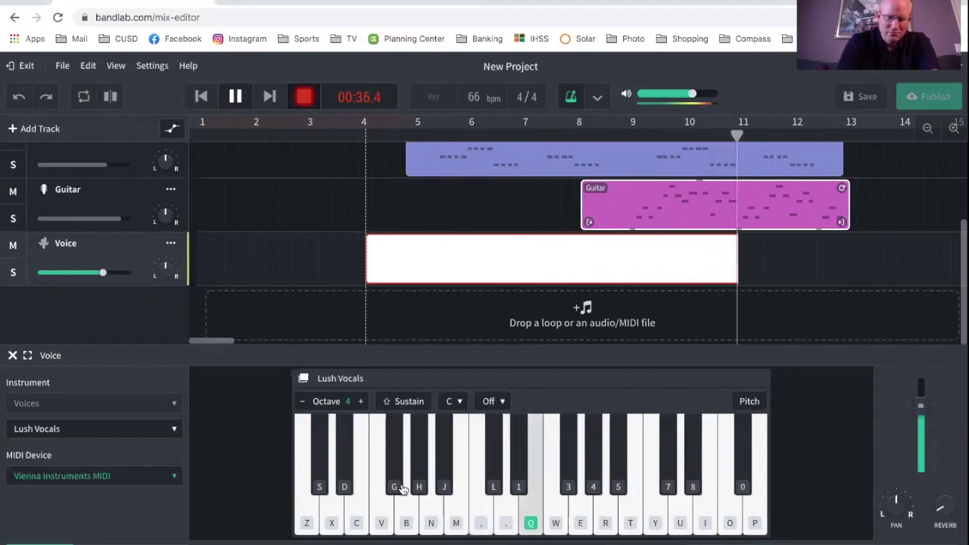
key("w")
key("q")
key("period")
key("q")
key("period")
key("period")
key("comma")
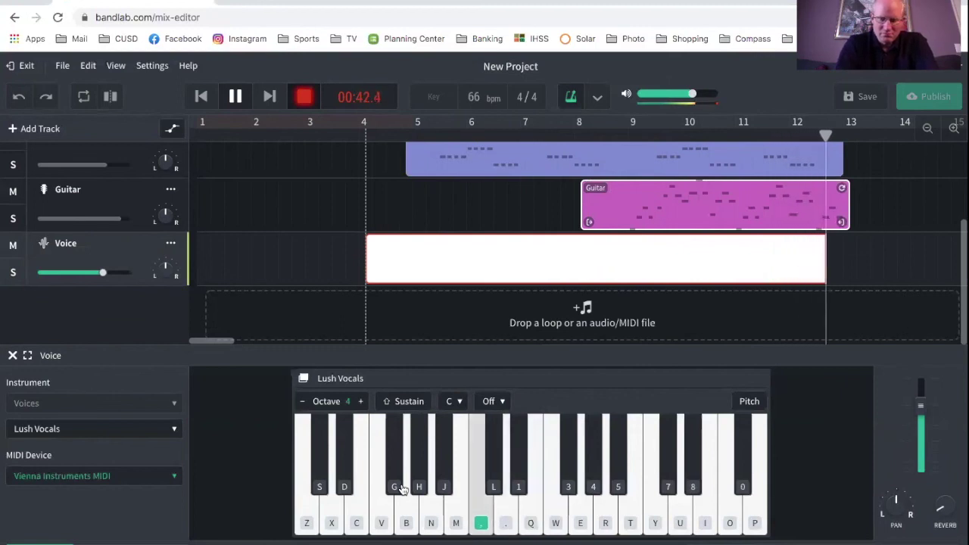
key("space")
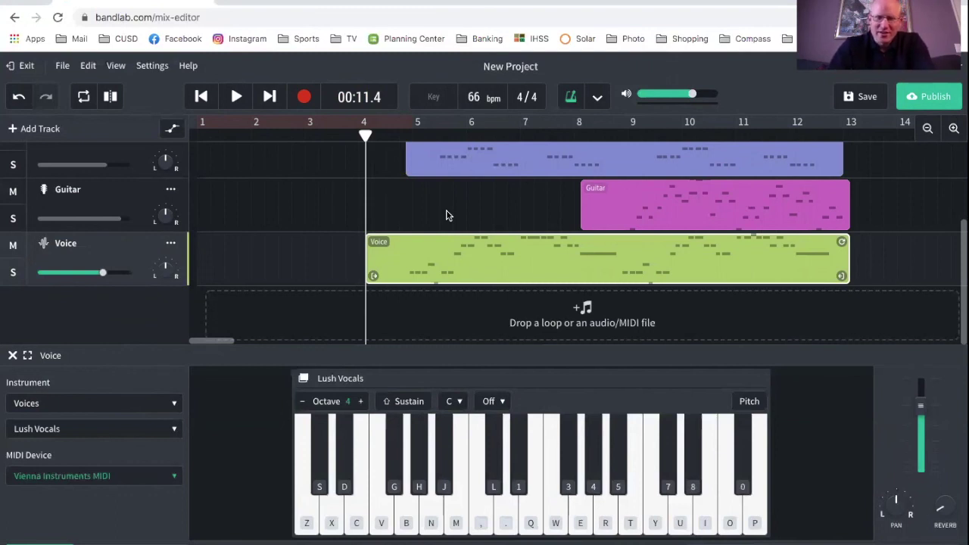
Review the arrangement of the Piano RH, Piano LH, Bass, Guitar and Voice tracks.
scroll(389, 219, "up", 3)
scroll(390, 220, "down", 3)
scroll(390, 219, "up", 3)
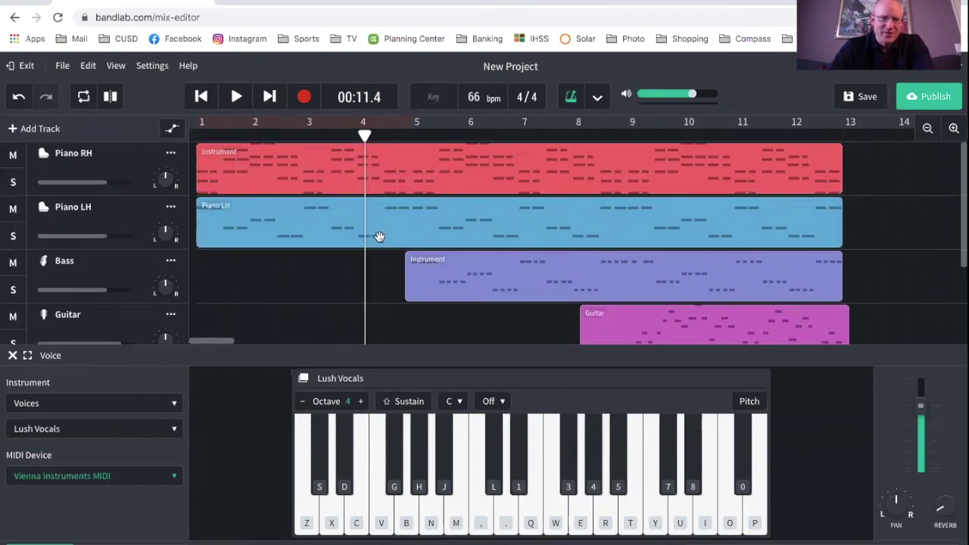
scroll(378, 237, "down", 2)
scroll(379, 234, "up", 3)
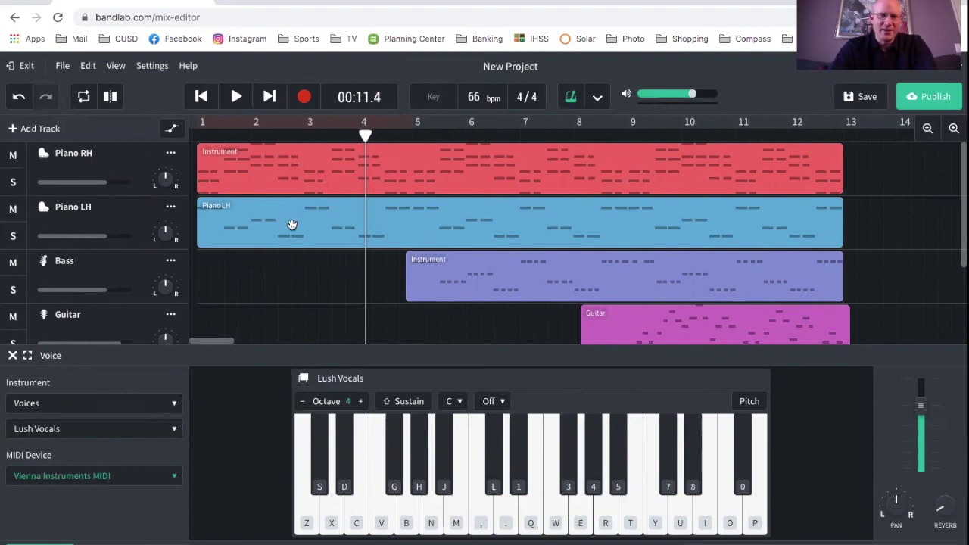
scroll(291, 223, "down", 2)
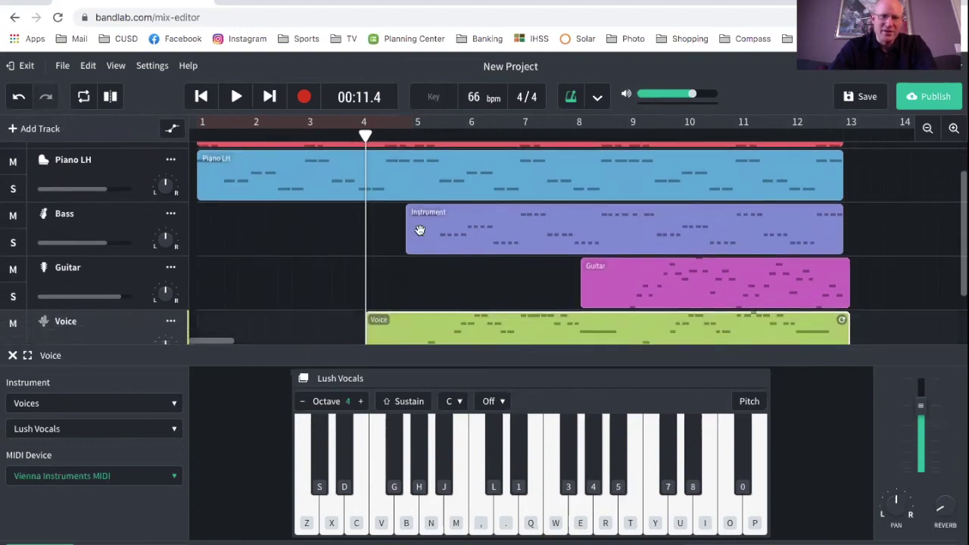
scroll(439, 250, "down", 1)
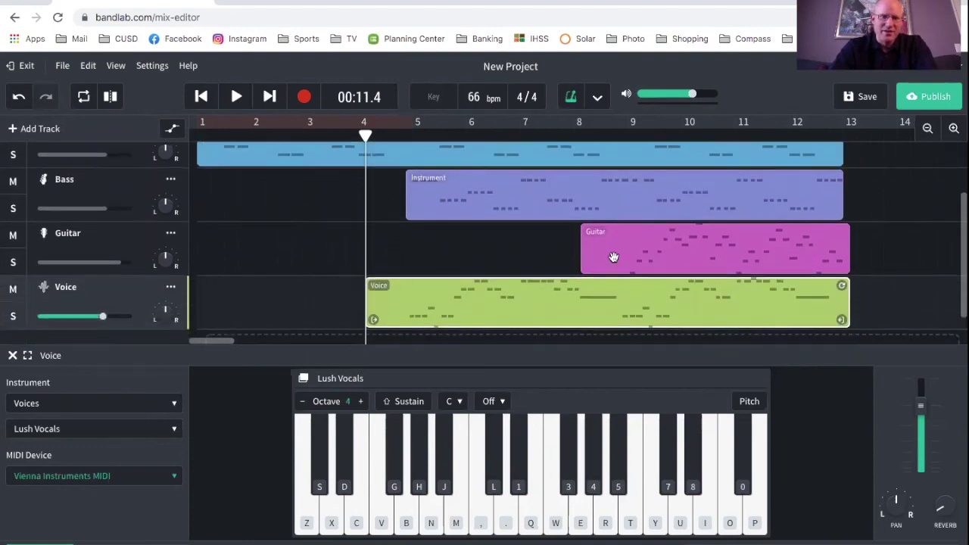